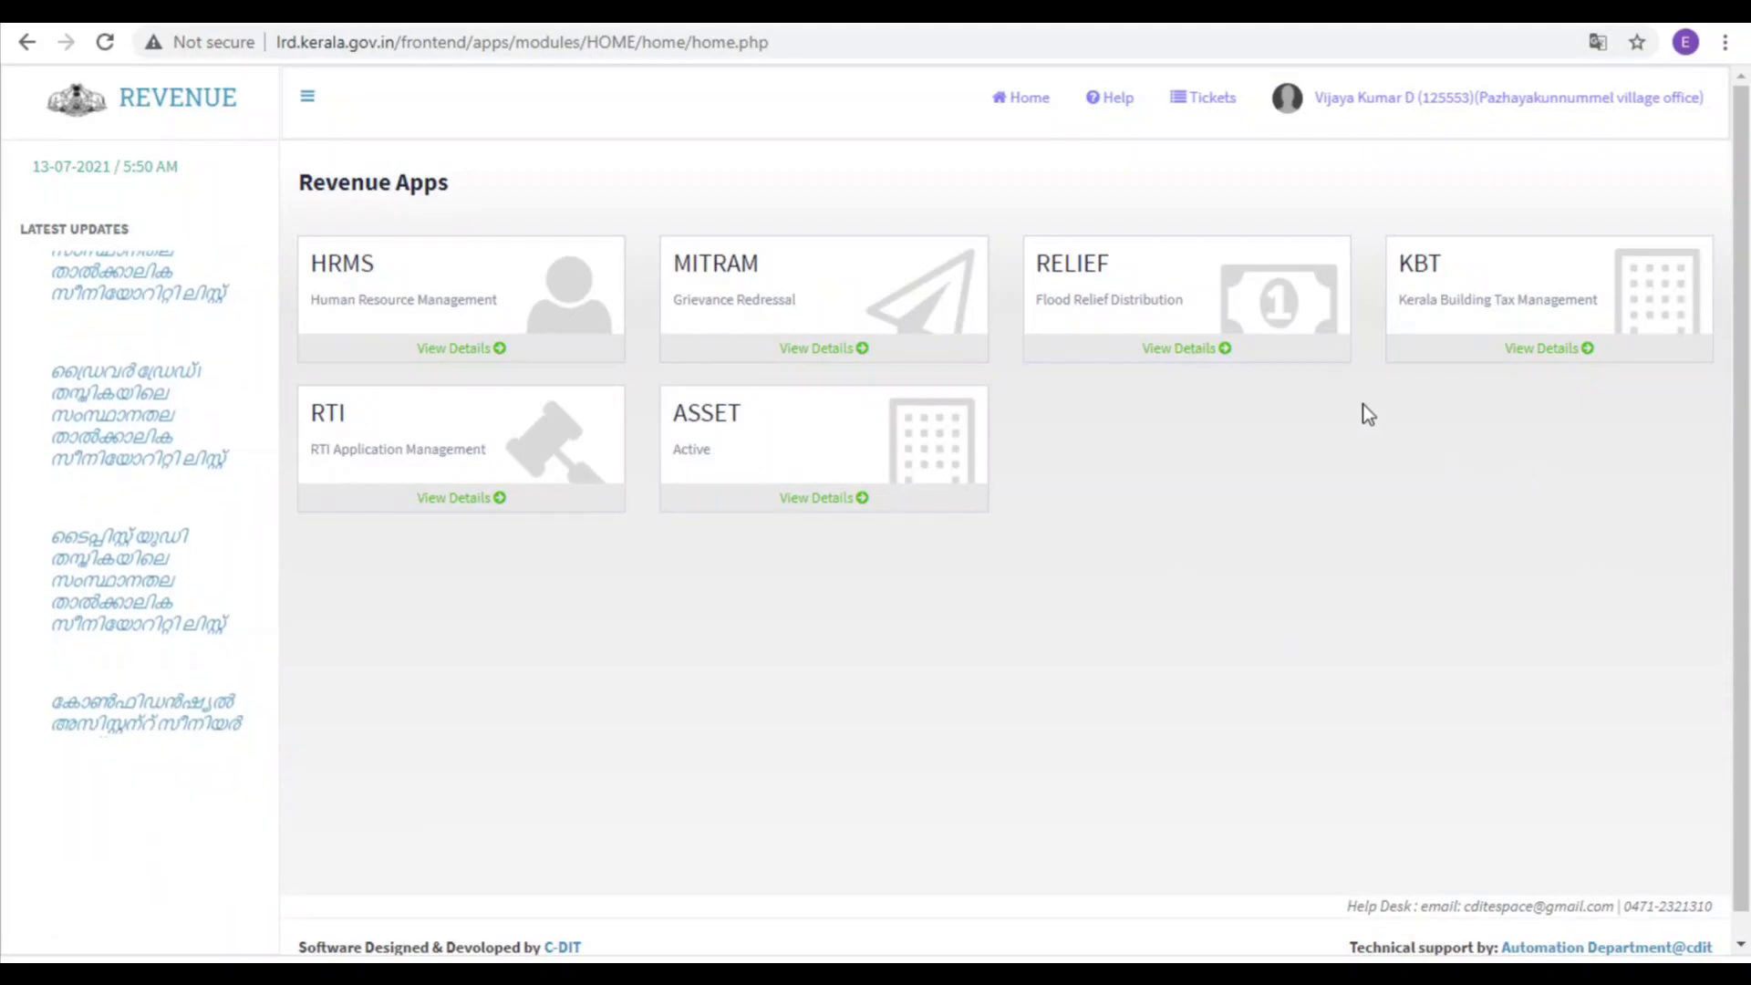
Step: Start a new Form I building tax application from the Kerala Building Tax module and review its fields
{"action": "left_click", "coordinate": [1434, 273]}
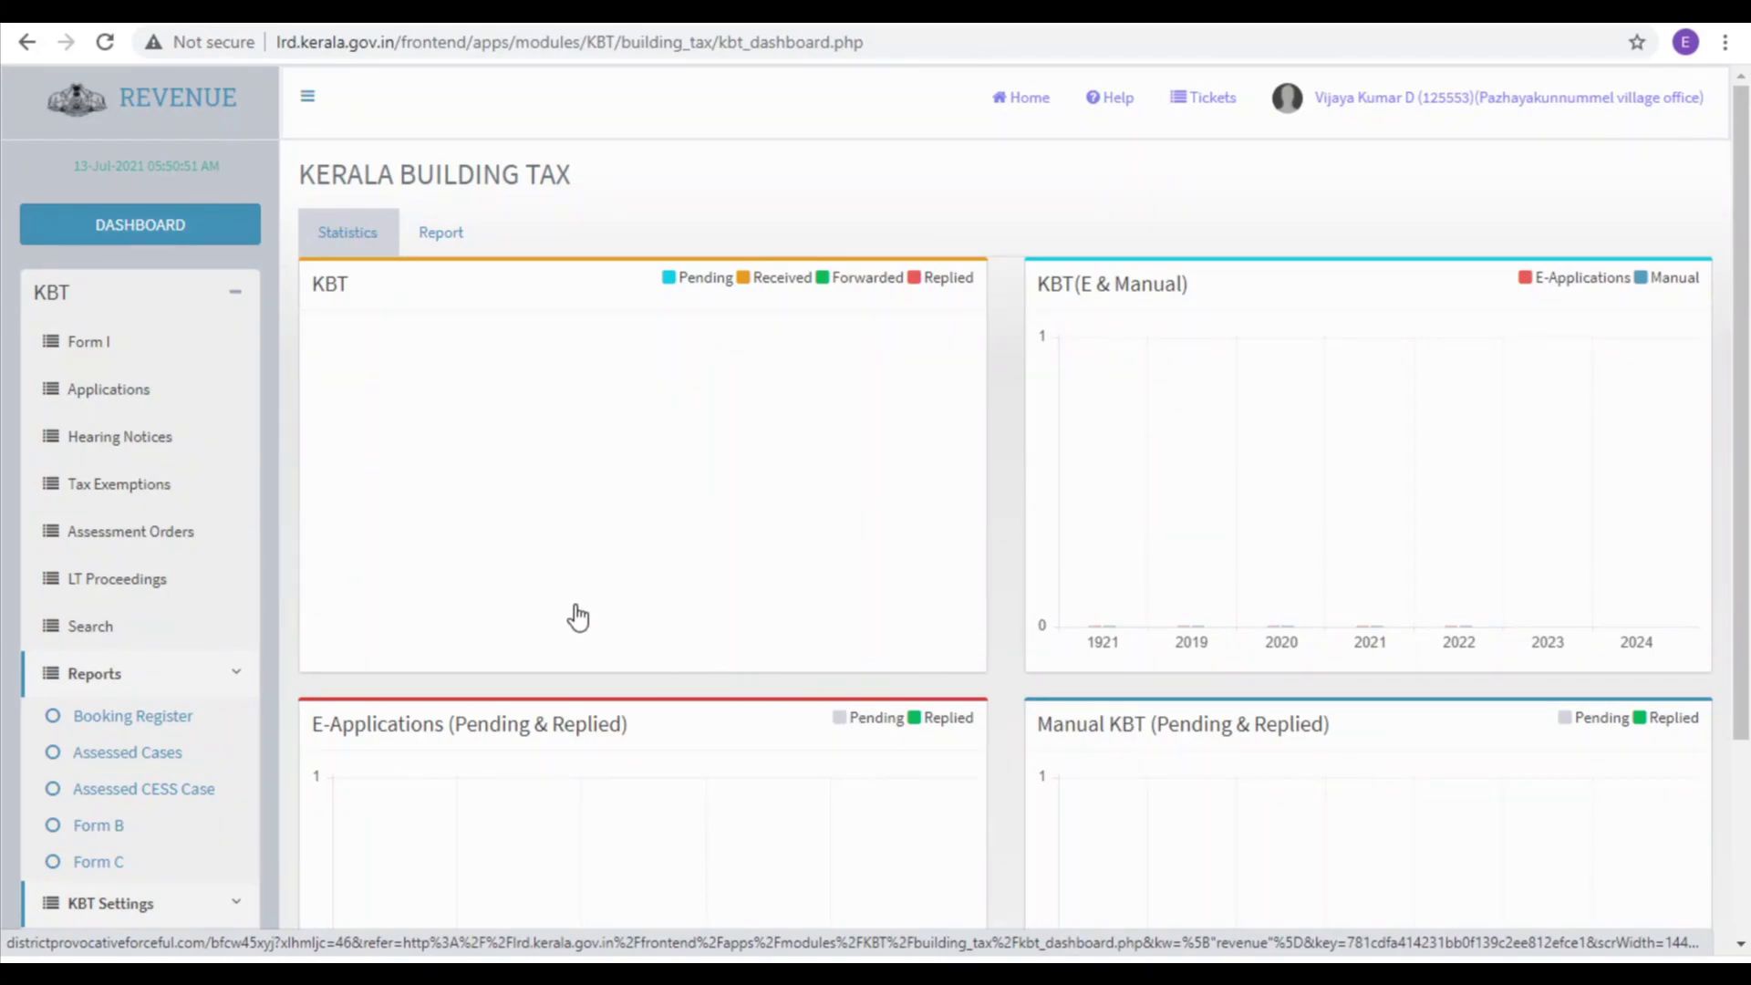
{"action": "left_click", "coordinate": [91, 344]}
{"action": "scroll", "coordinate": [1181, 415], "scroll_direction": "down", "scroll_amount": 3}
{"action": "scroll", "coordinate": [1179, 411], "scroll_direction": "down", "scroll_amount": 14}
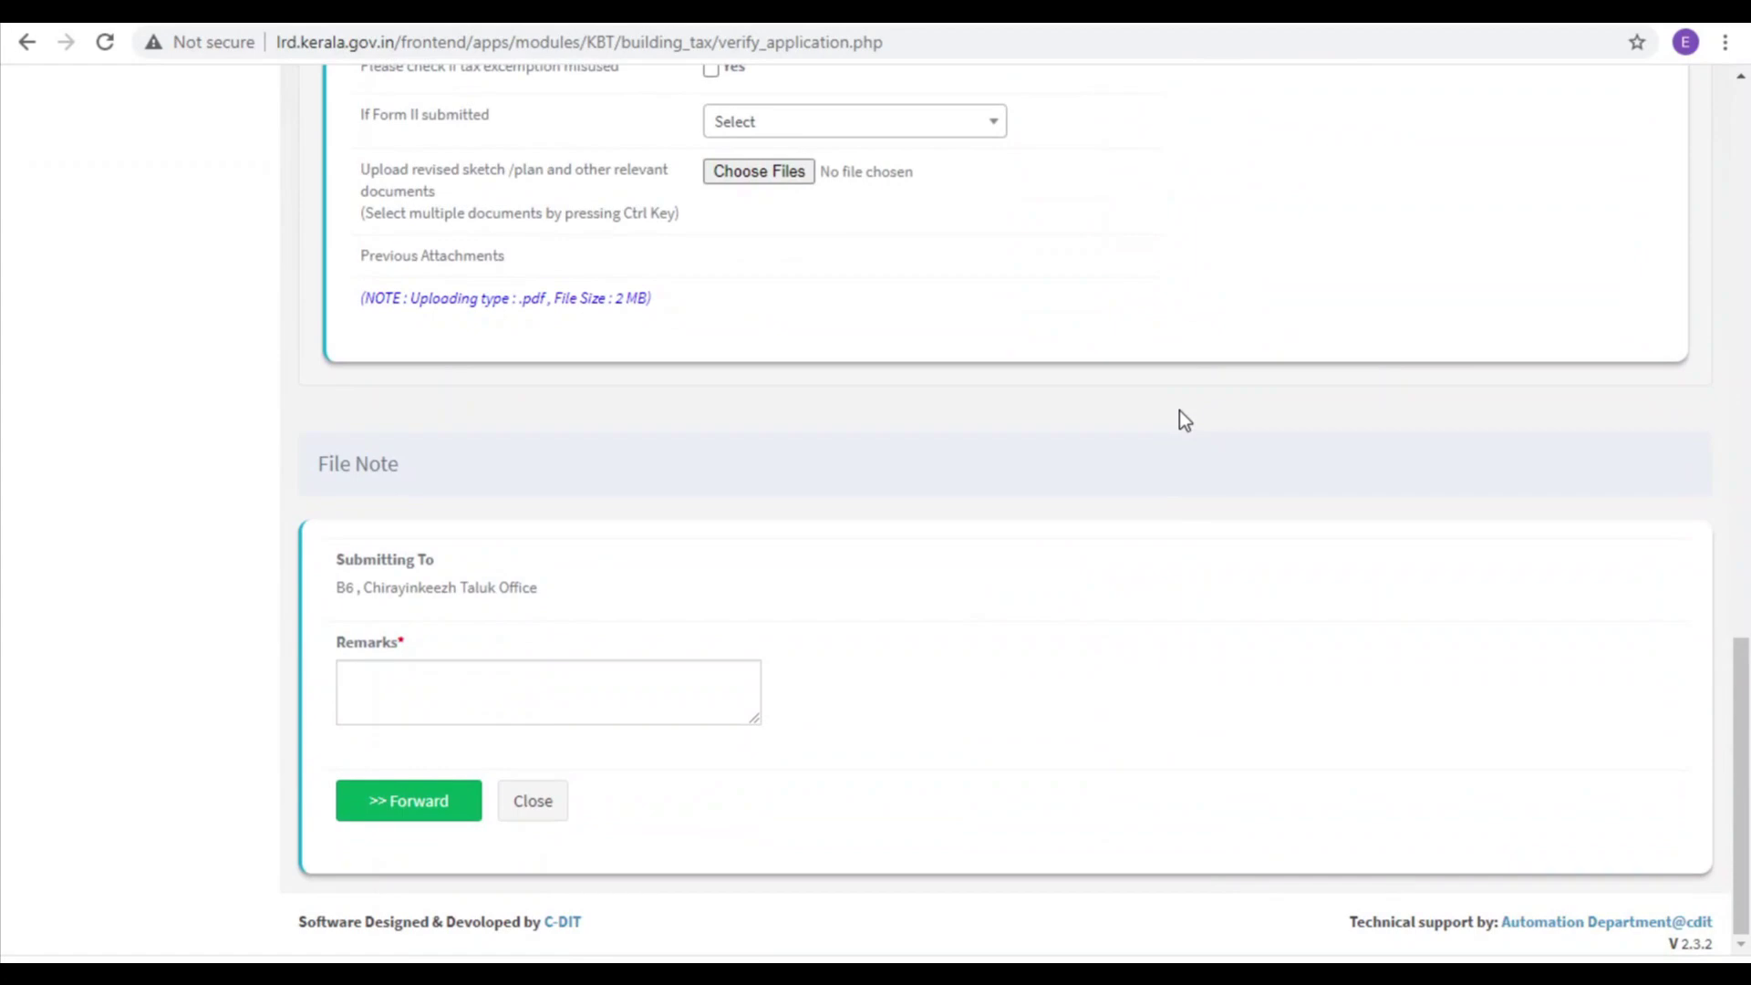
{"action": "scroll", "coordinate": [1168, 603], "scroll_direction": "up", "scroll_amount": 10}
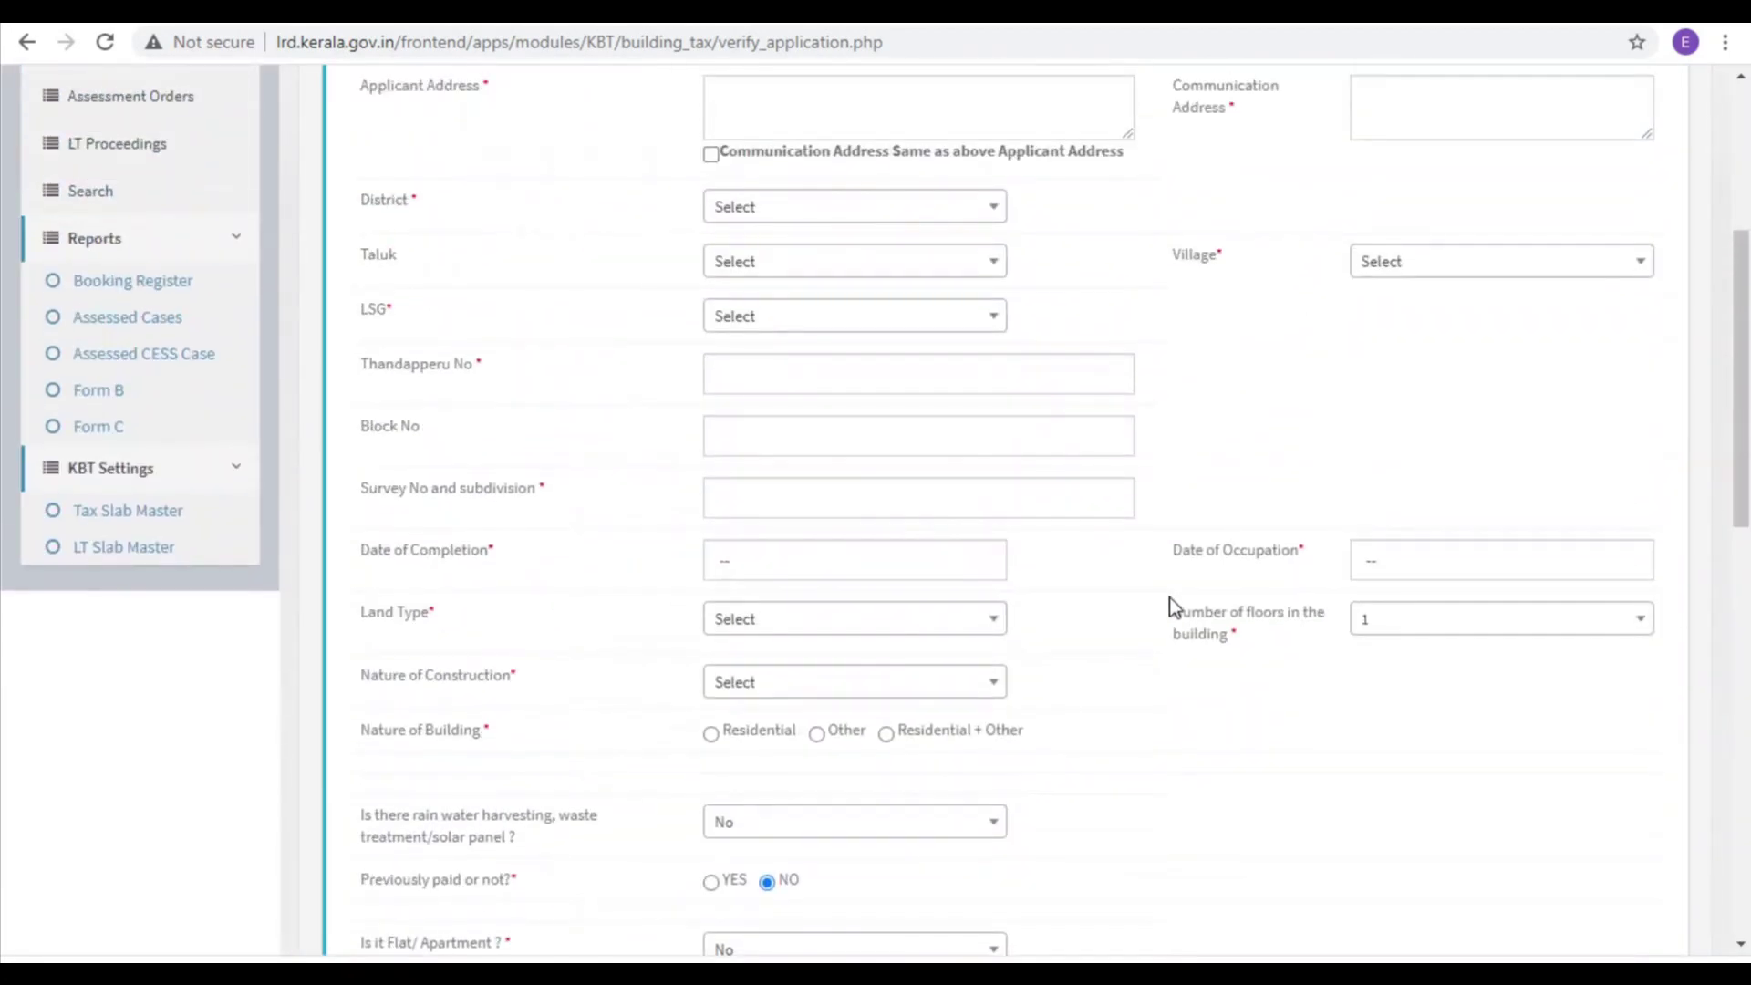
{"action": "scroll", "coordinate": [1170, 598], "scroll_direction": "up", "scroll_amount": 5}
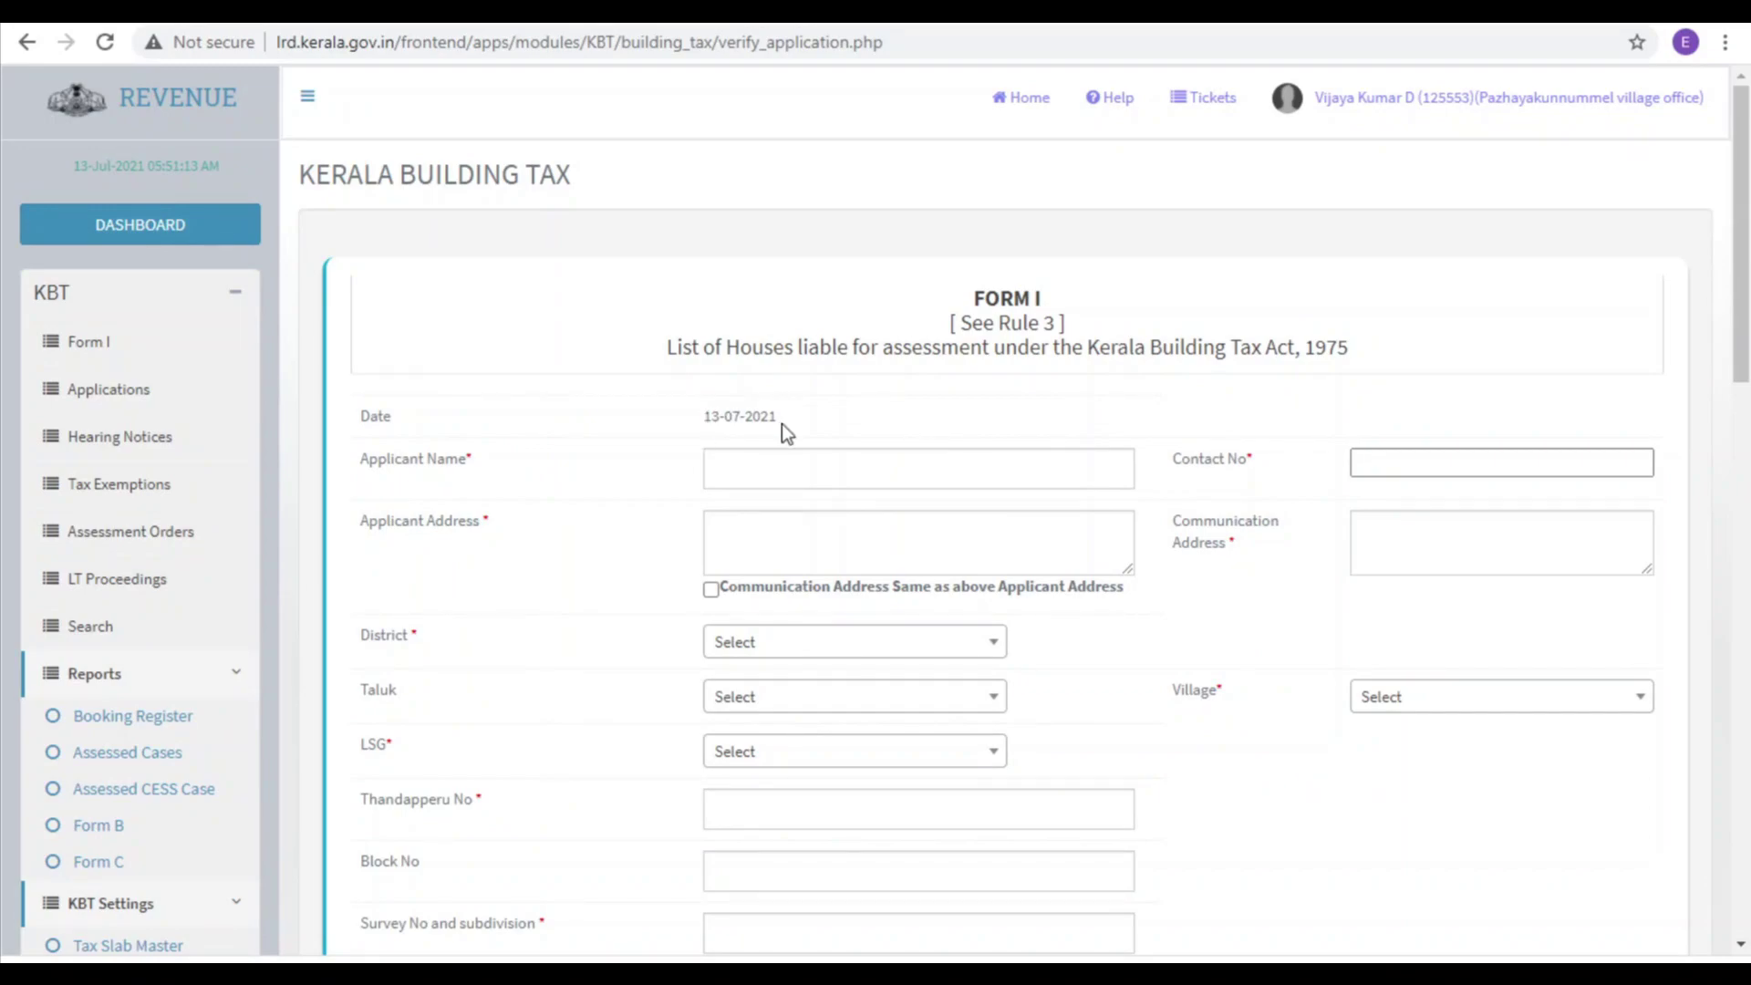
Step: Enter the applicant's name, contact number and address, and reuse the address for communication
{"action": "left_click", "coordinate": [766, 471]}
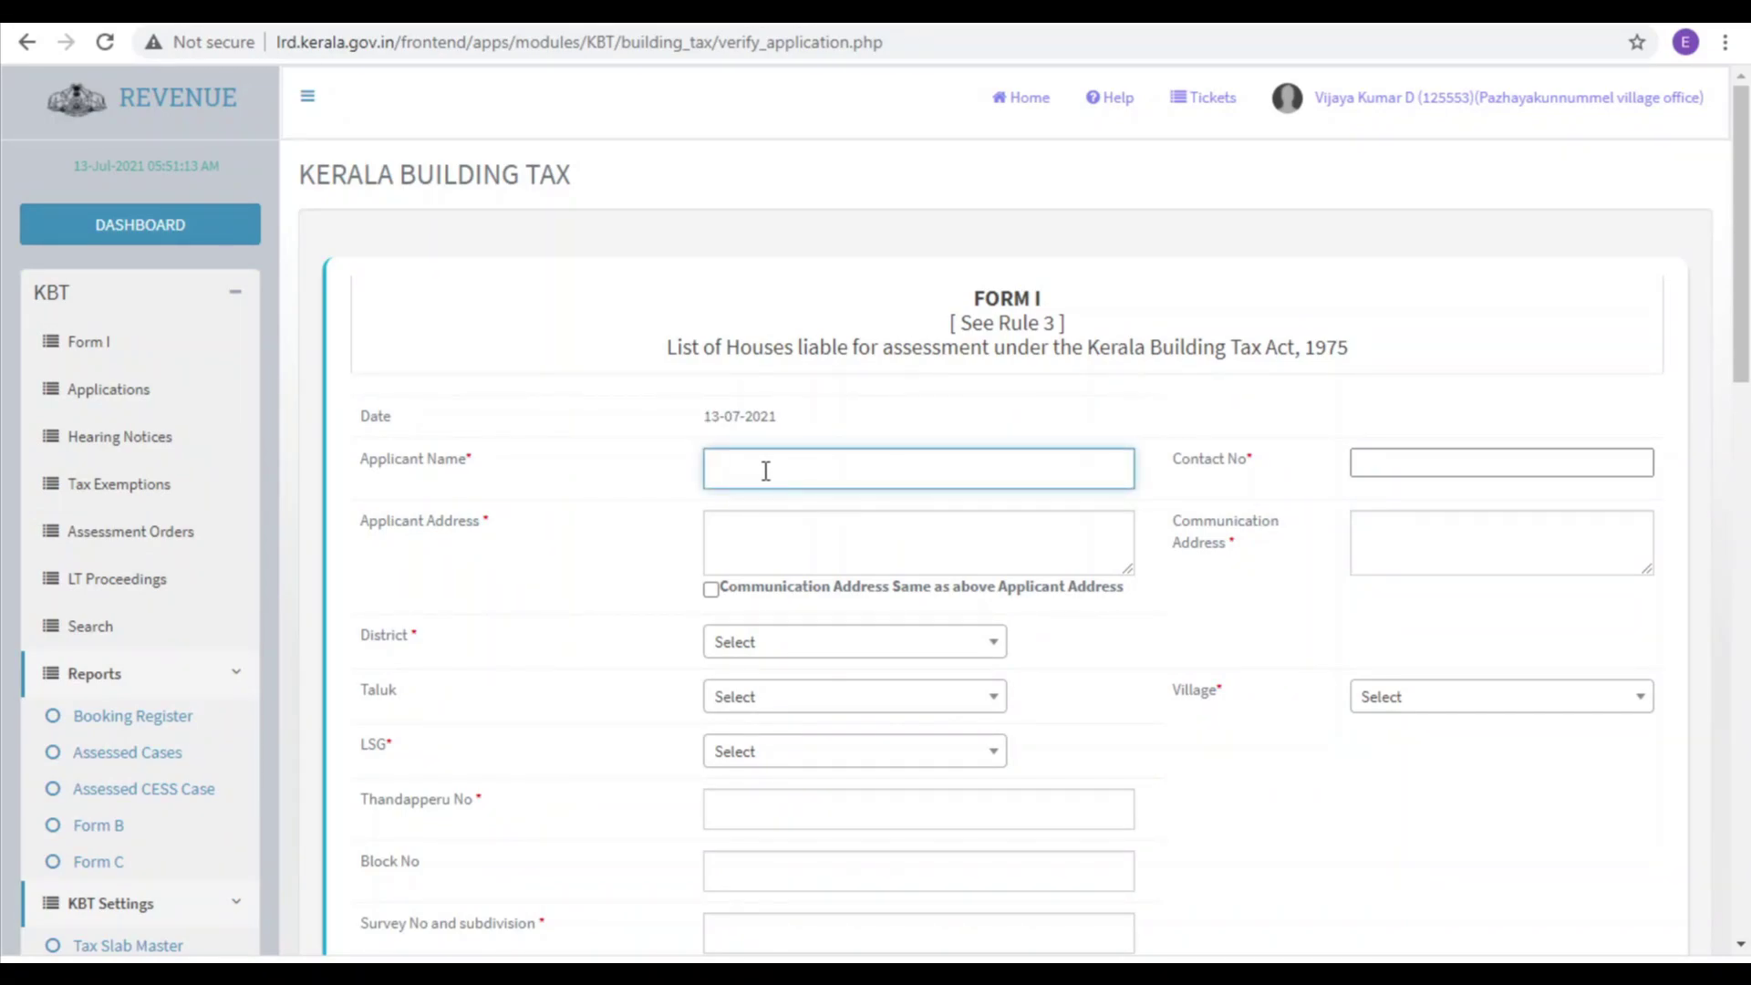
{"action": "type", "text": "Noushad"}
{"action": "key", "text": "Tab"}
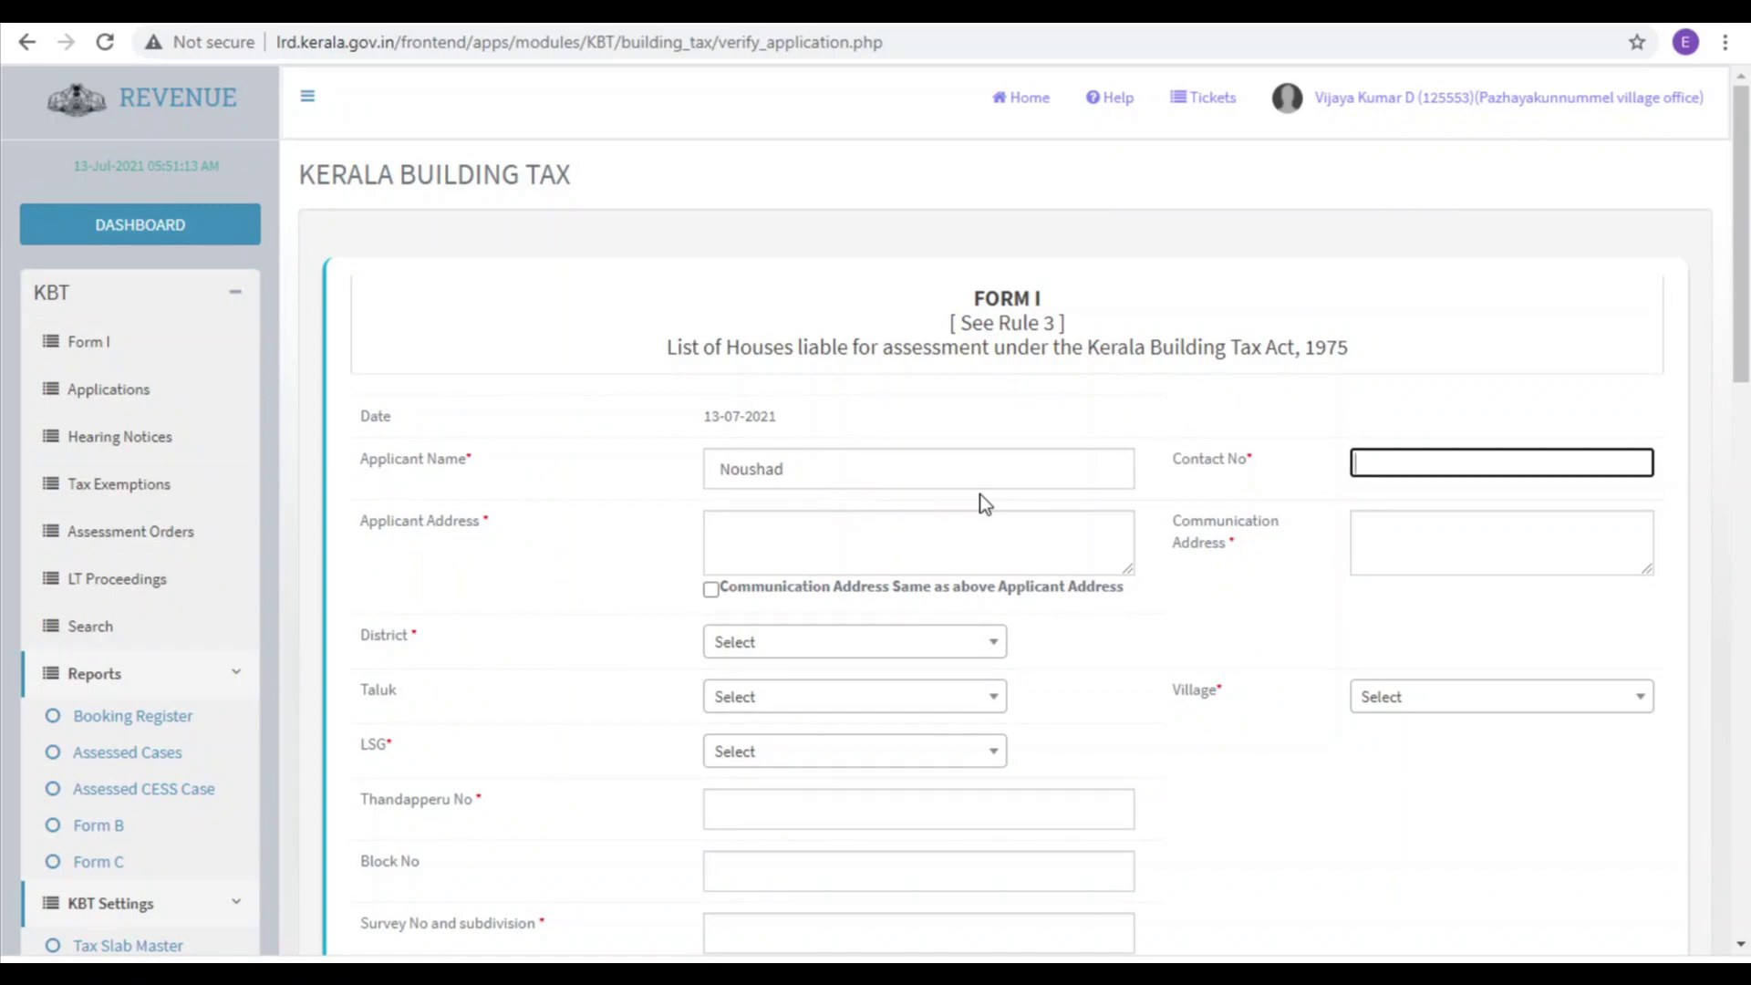
{"action": "left_click", "coordinate": [857, 547]}
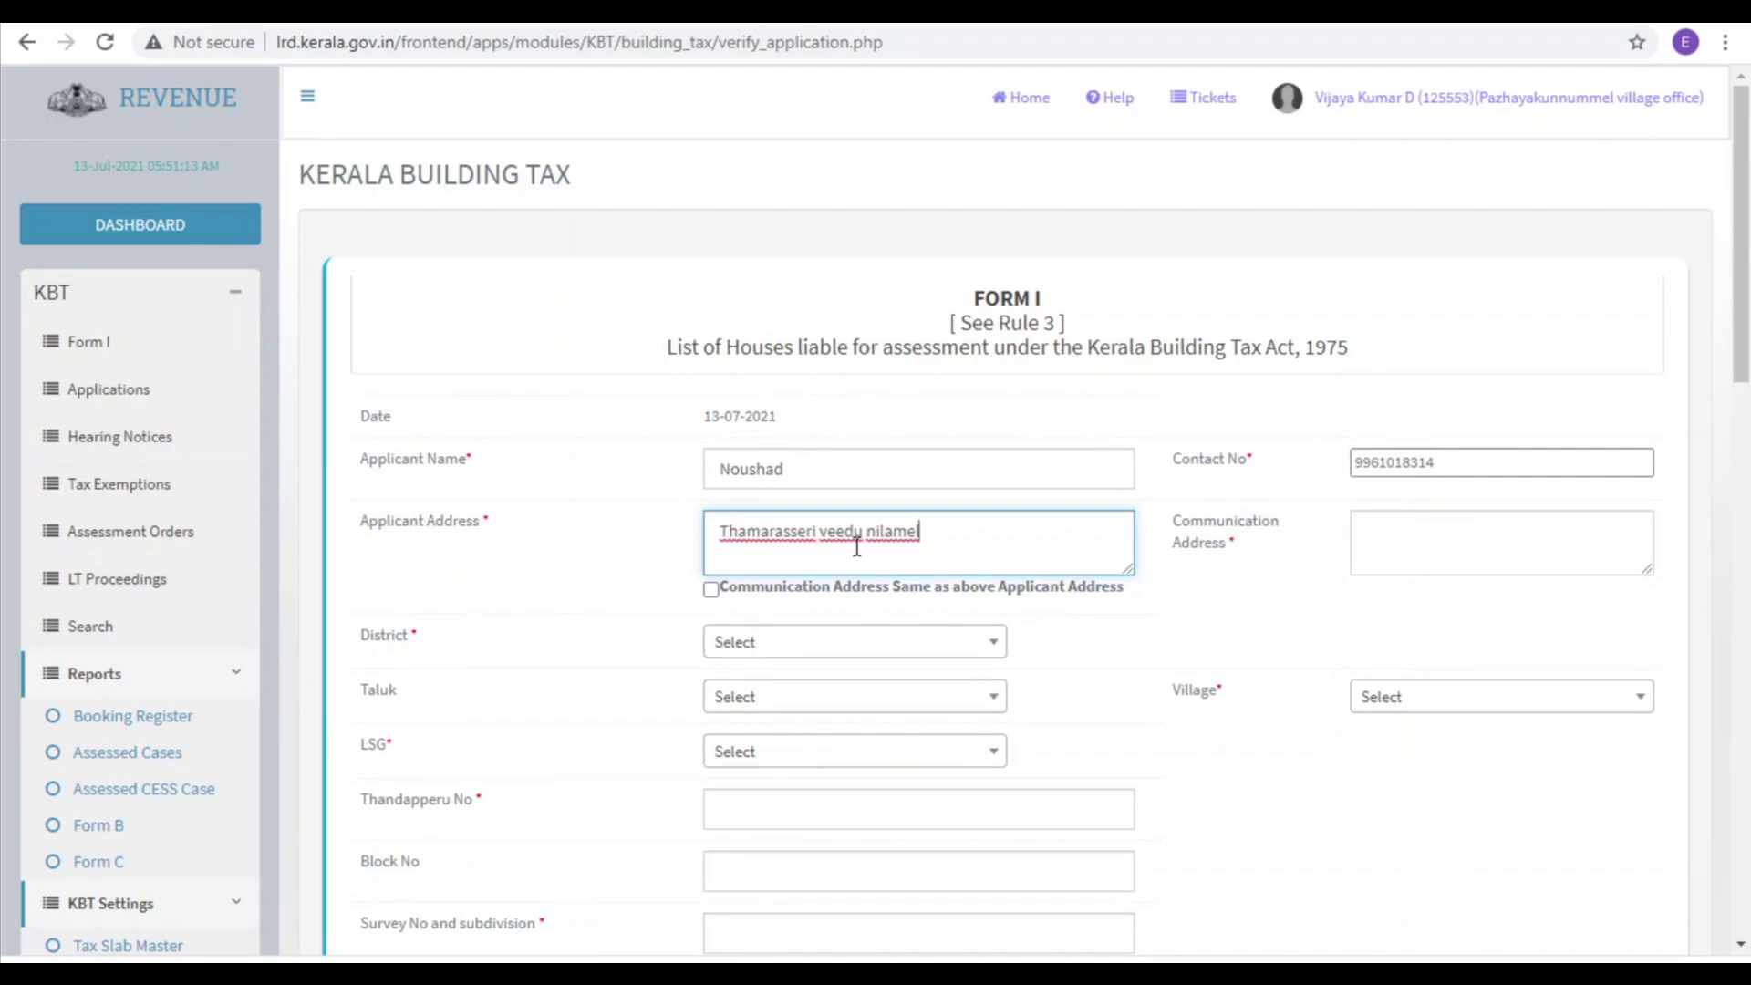
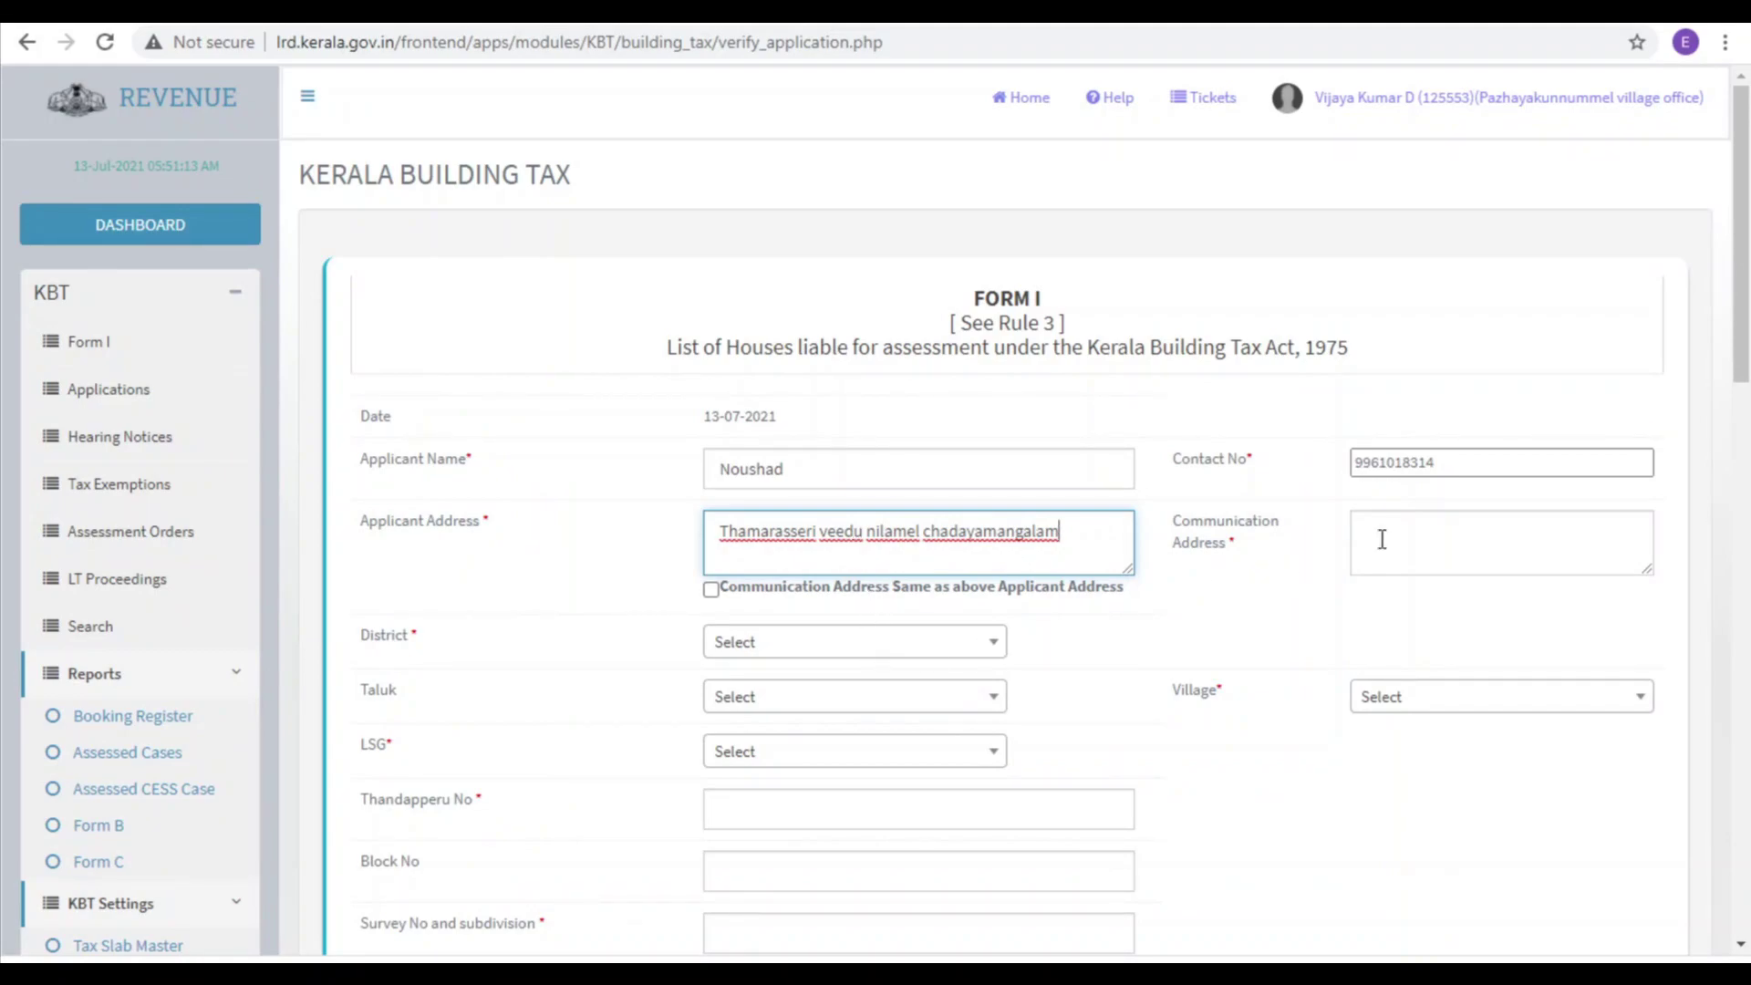
{"action": "left_click", "coordinate": [711, 593]}
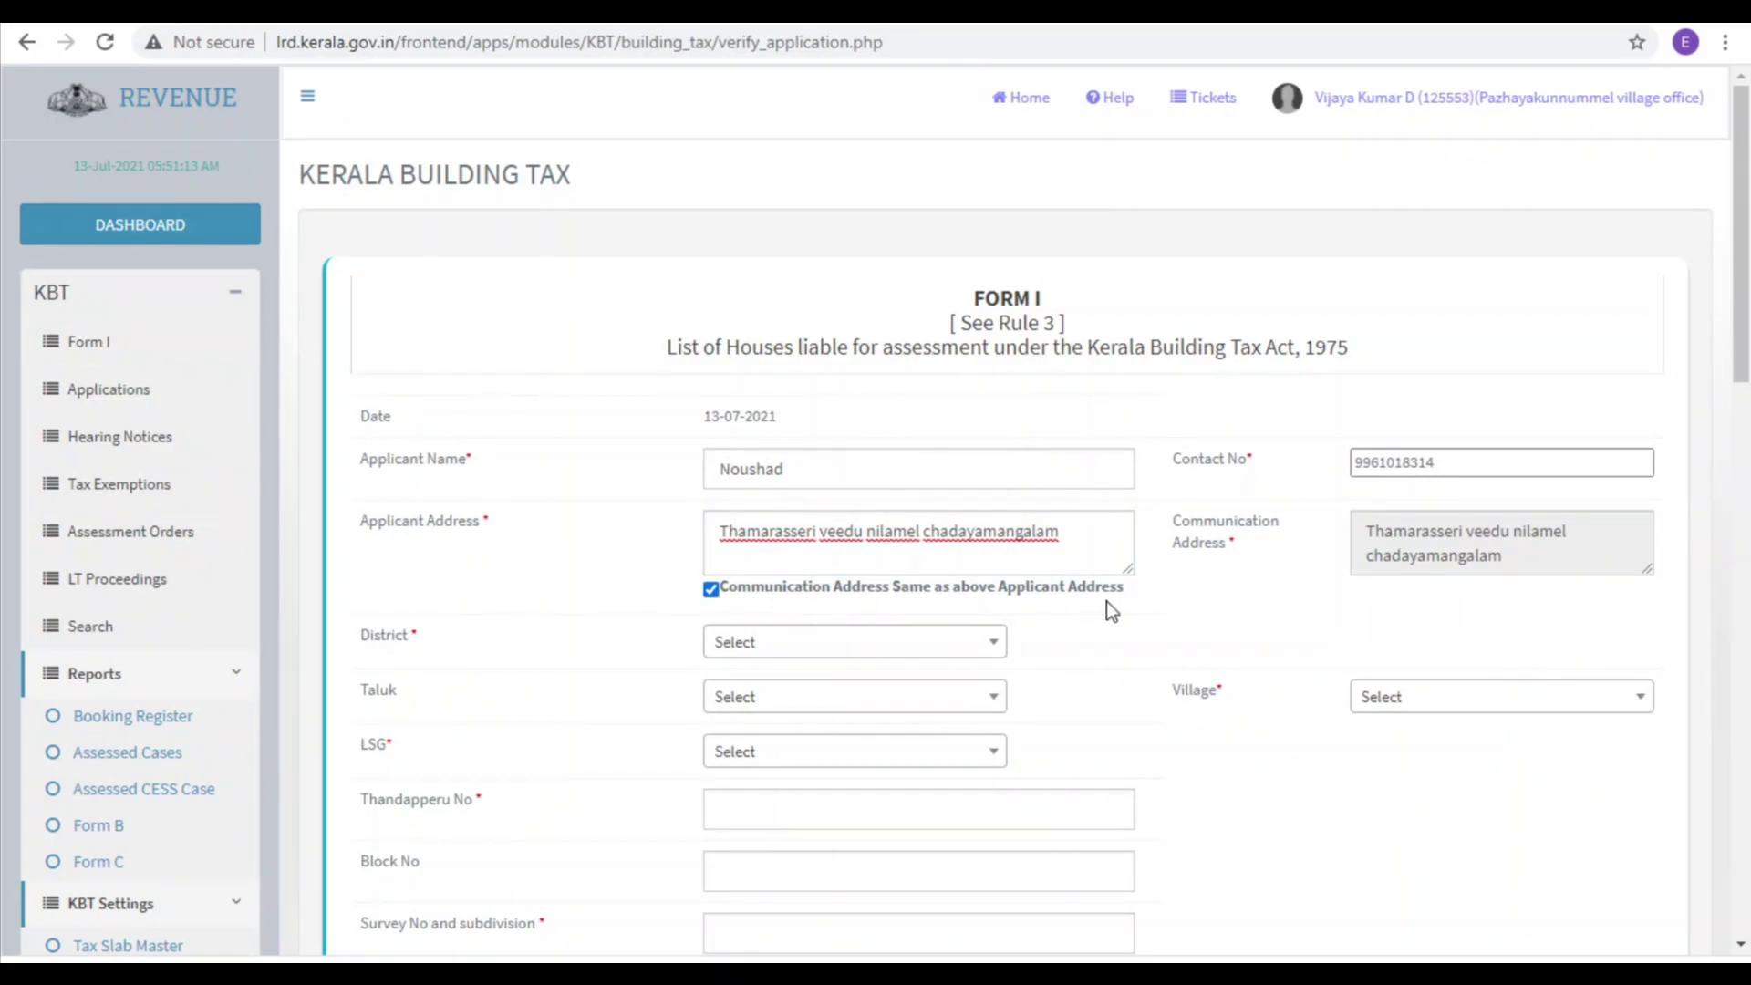
Step: Set the district to THIRUVANANTHAPURAM and the taluk to Chirayinkeezh
{"action": "scroll", "coordinate": [1108, 600], "scroll_direction": "down", "scroll_amount": 3}
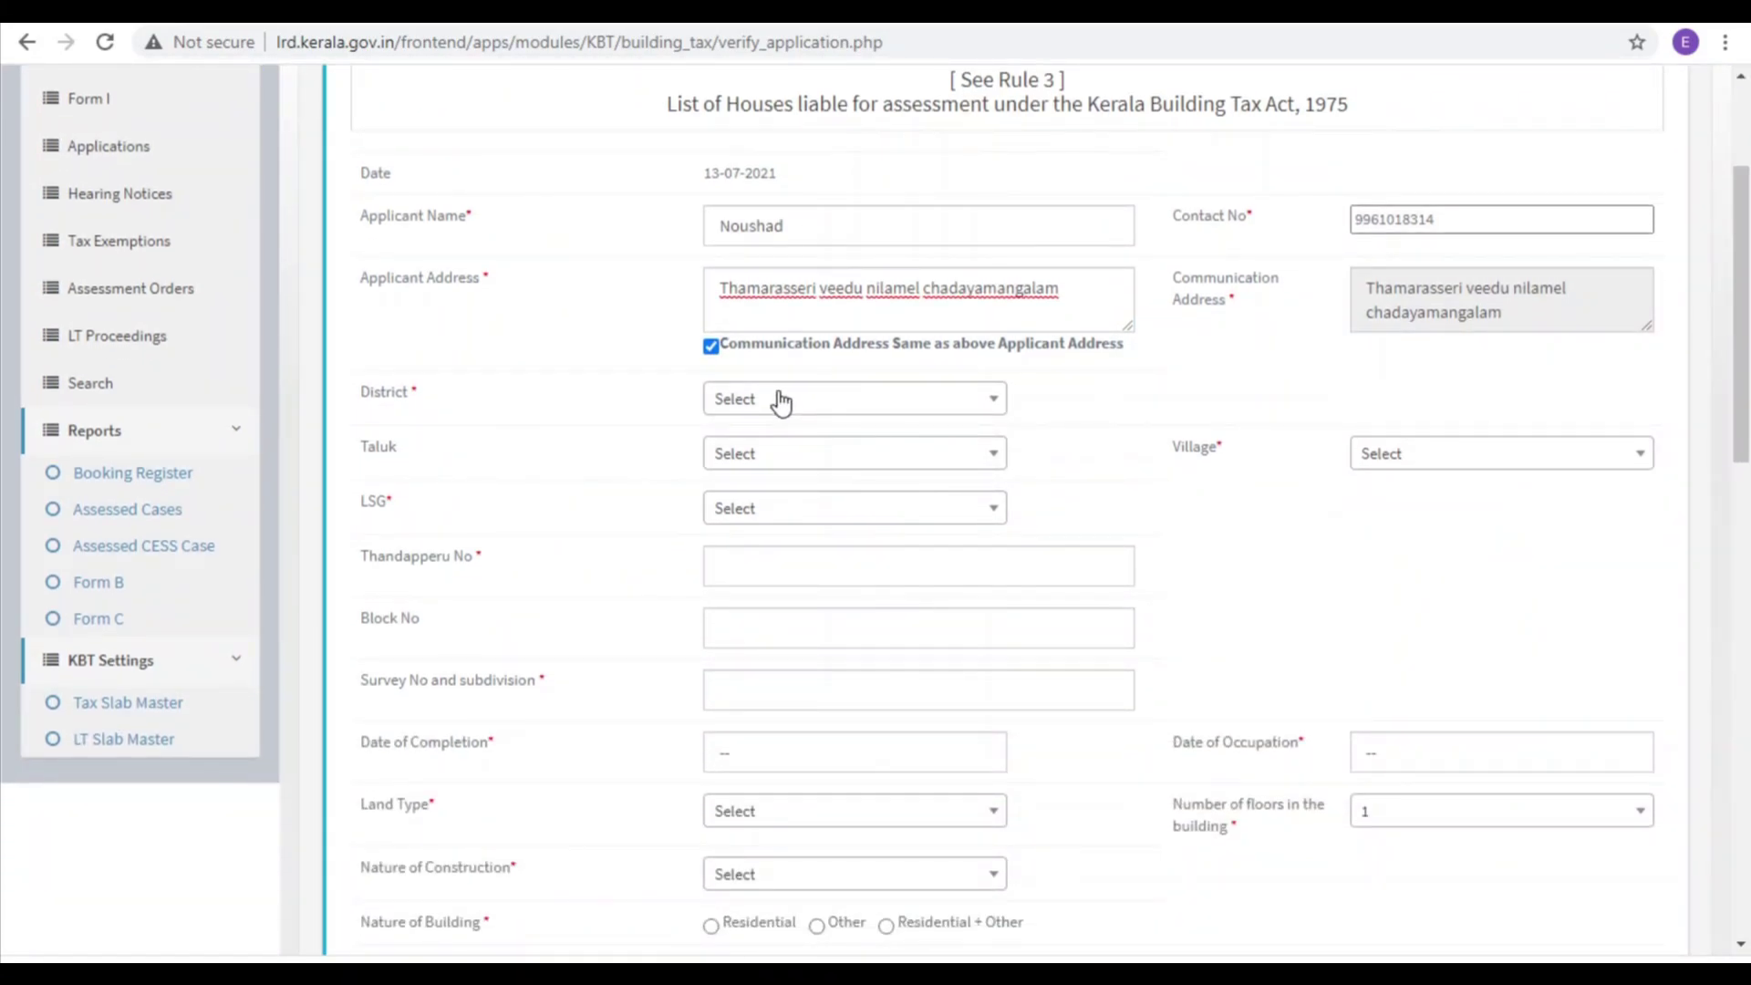
{"action": "left_click", "coordinate": [781, 399]}
{"action": "left_click", "coordinate": [818, 509]}
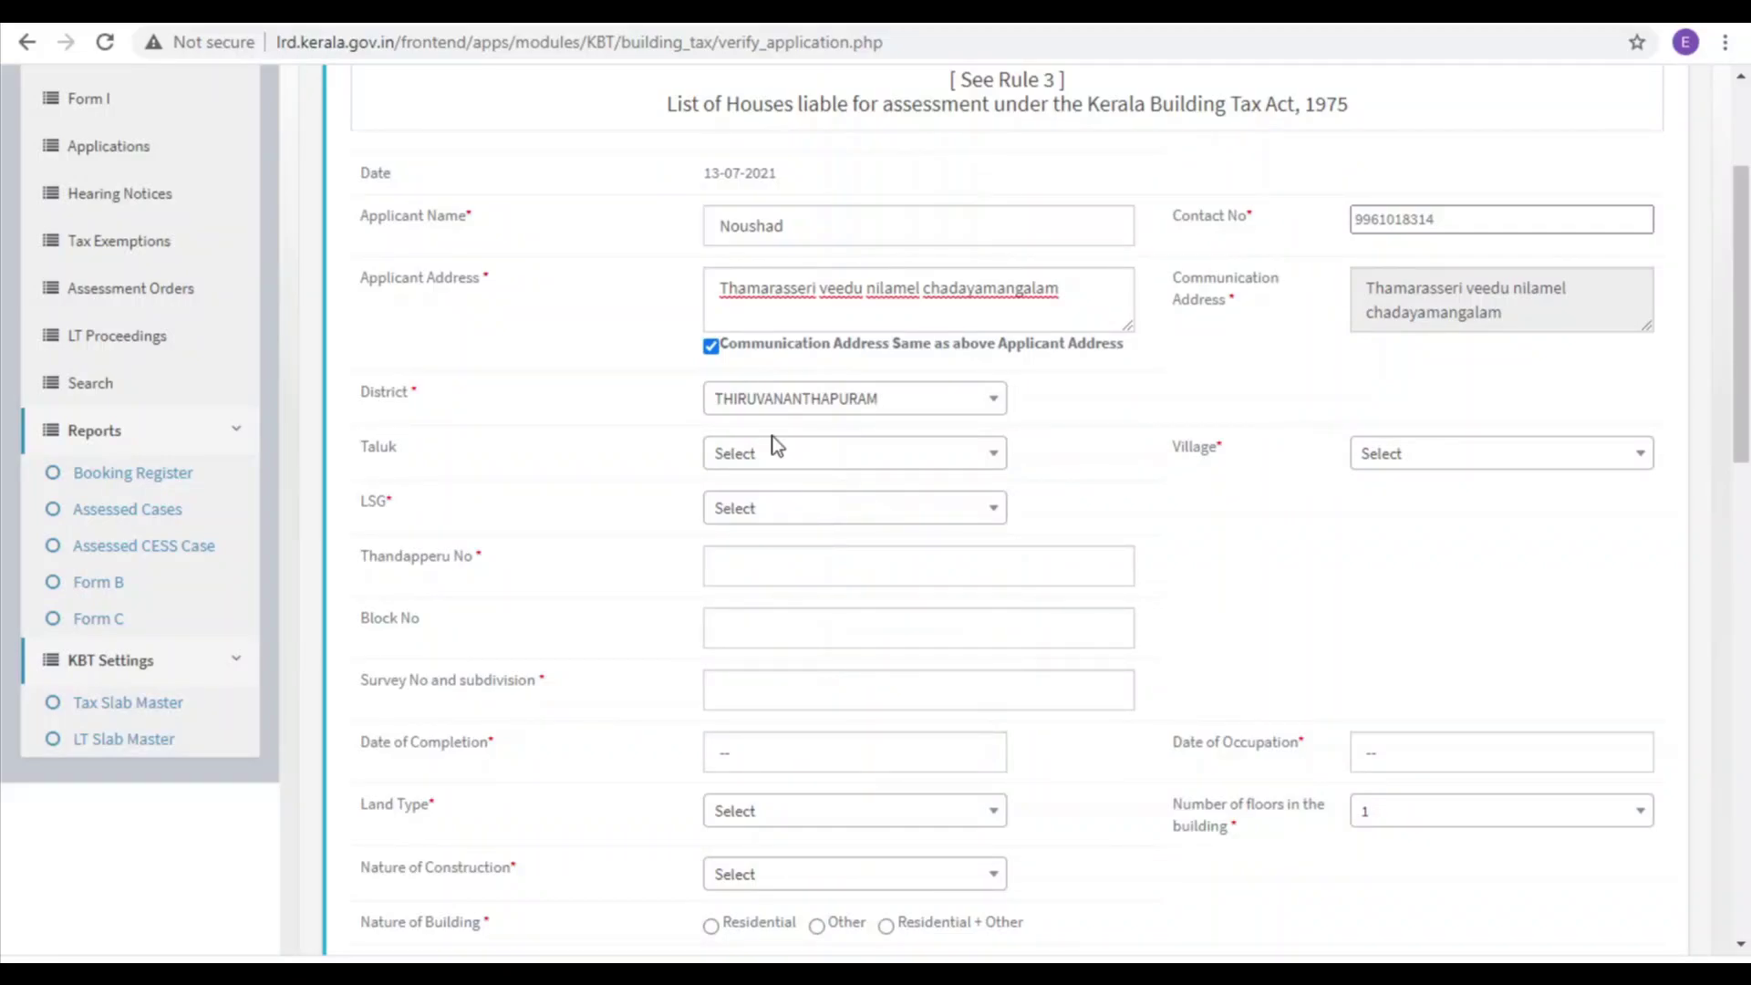
{"action": "left_click", "coordinate": [781, 469]}
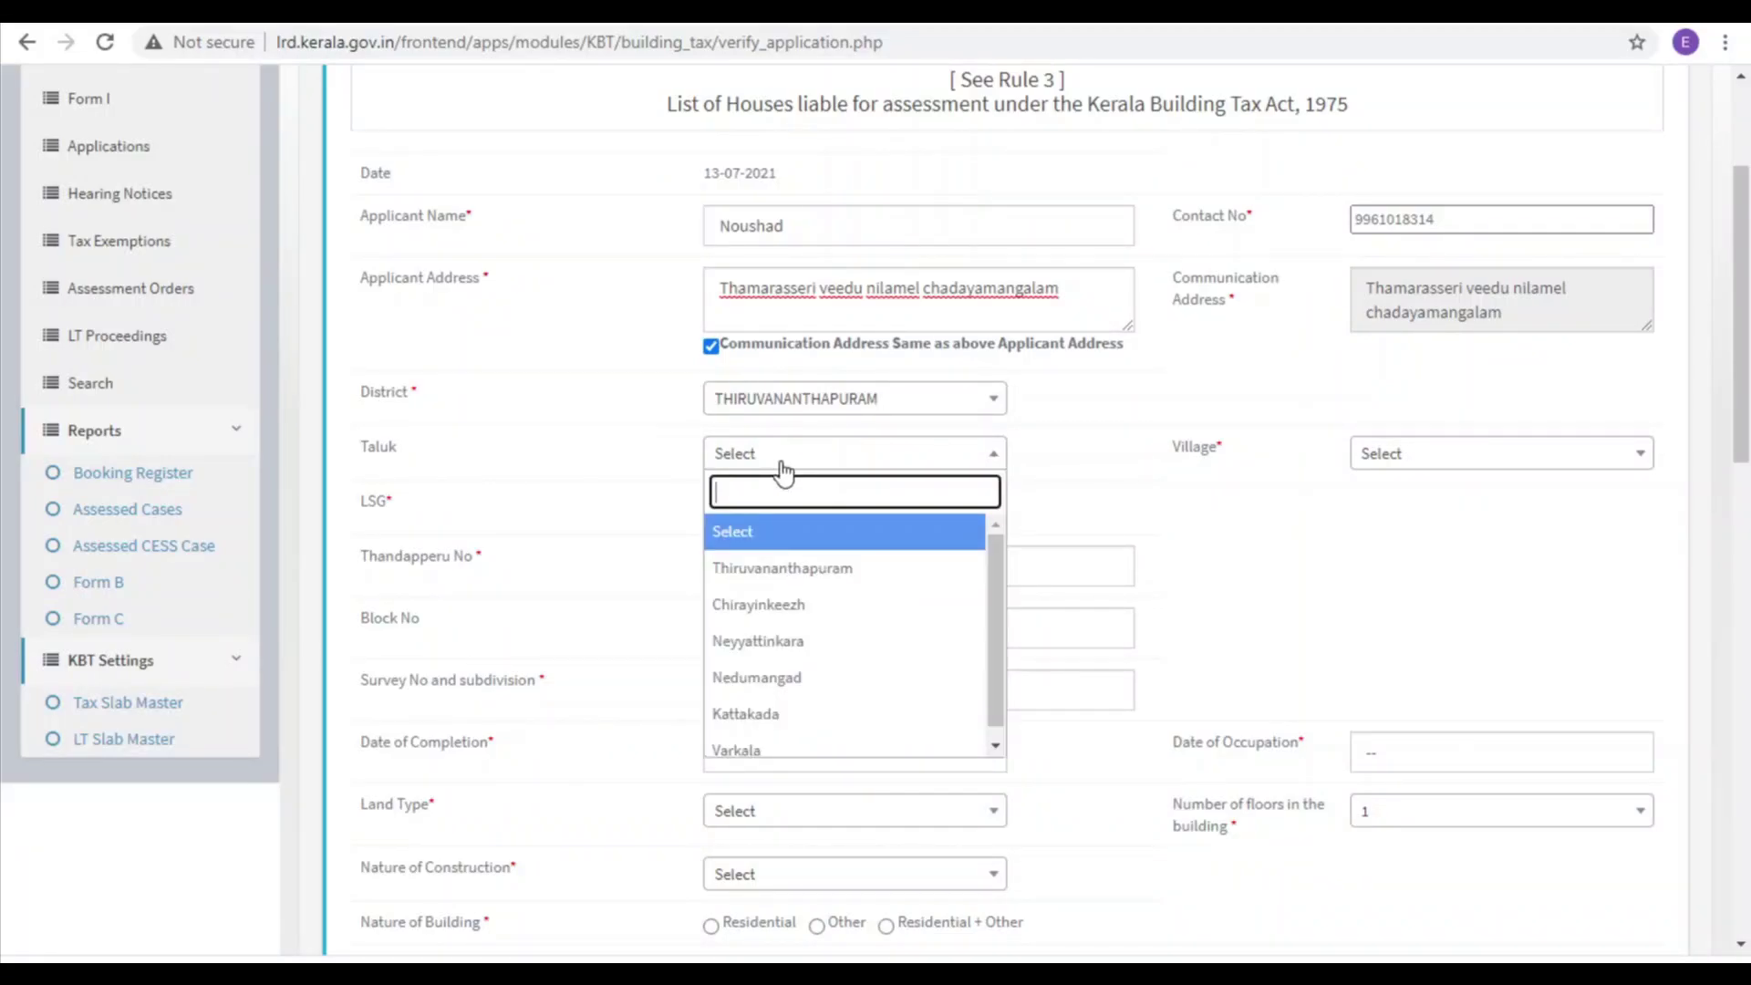
{"action": "left_click", "coordinate": [777, 606]}
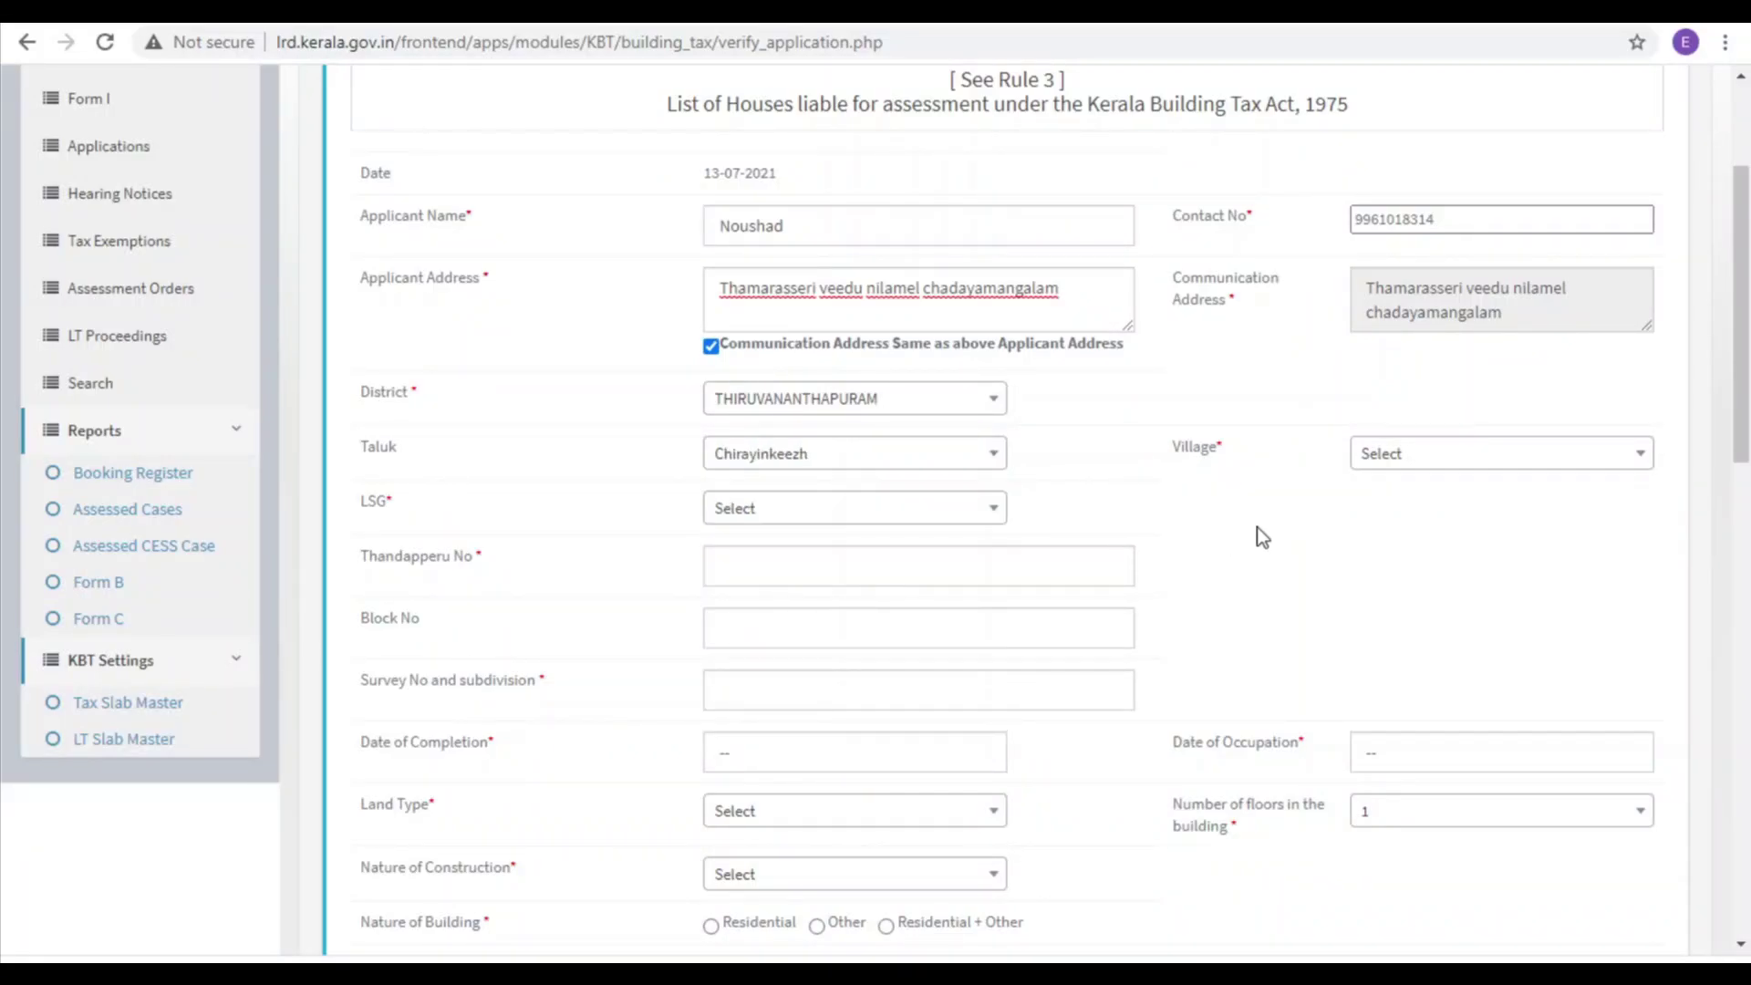
Step: Choose village Pazhayakunnummel and local body type Panchayath
{"action": "left_click", "coordinate": [1442, 453]}
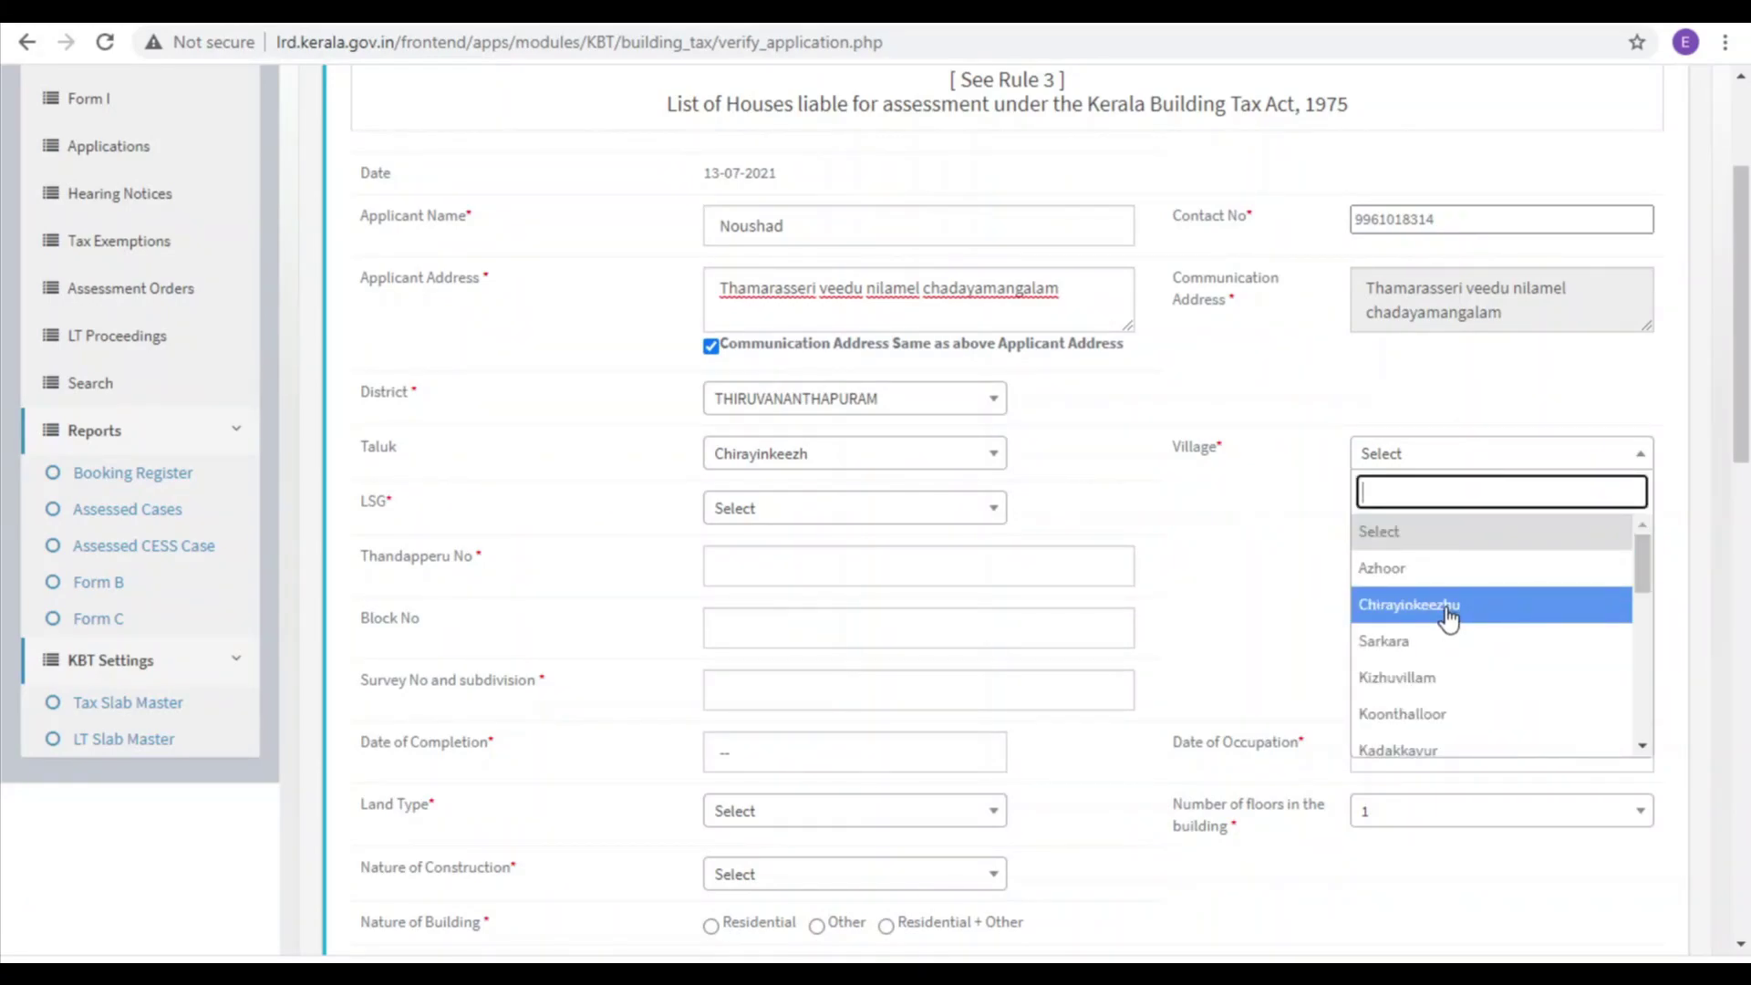
{"action": "type", "text": "pa"}
{"action": "key", "text": "Return"}
{"action": "left_click", "coordinate": [756, 519]}
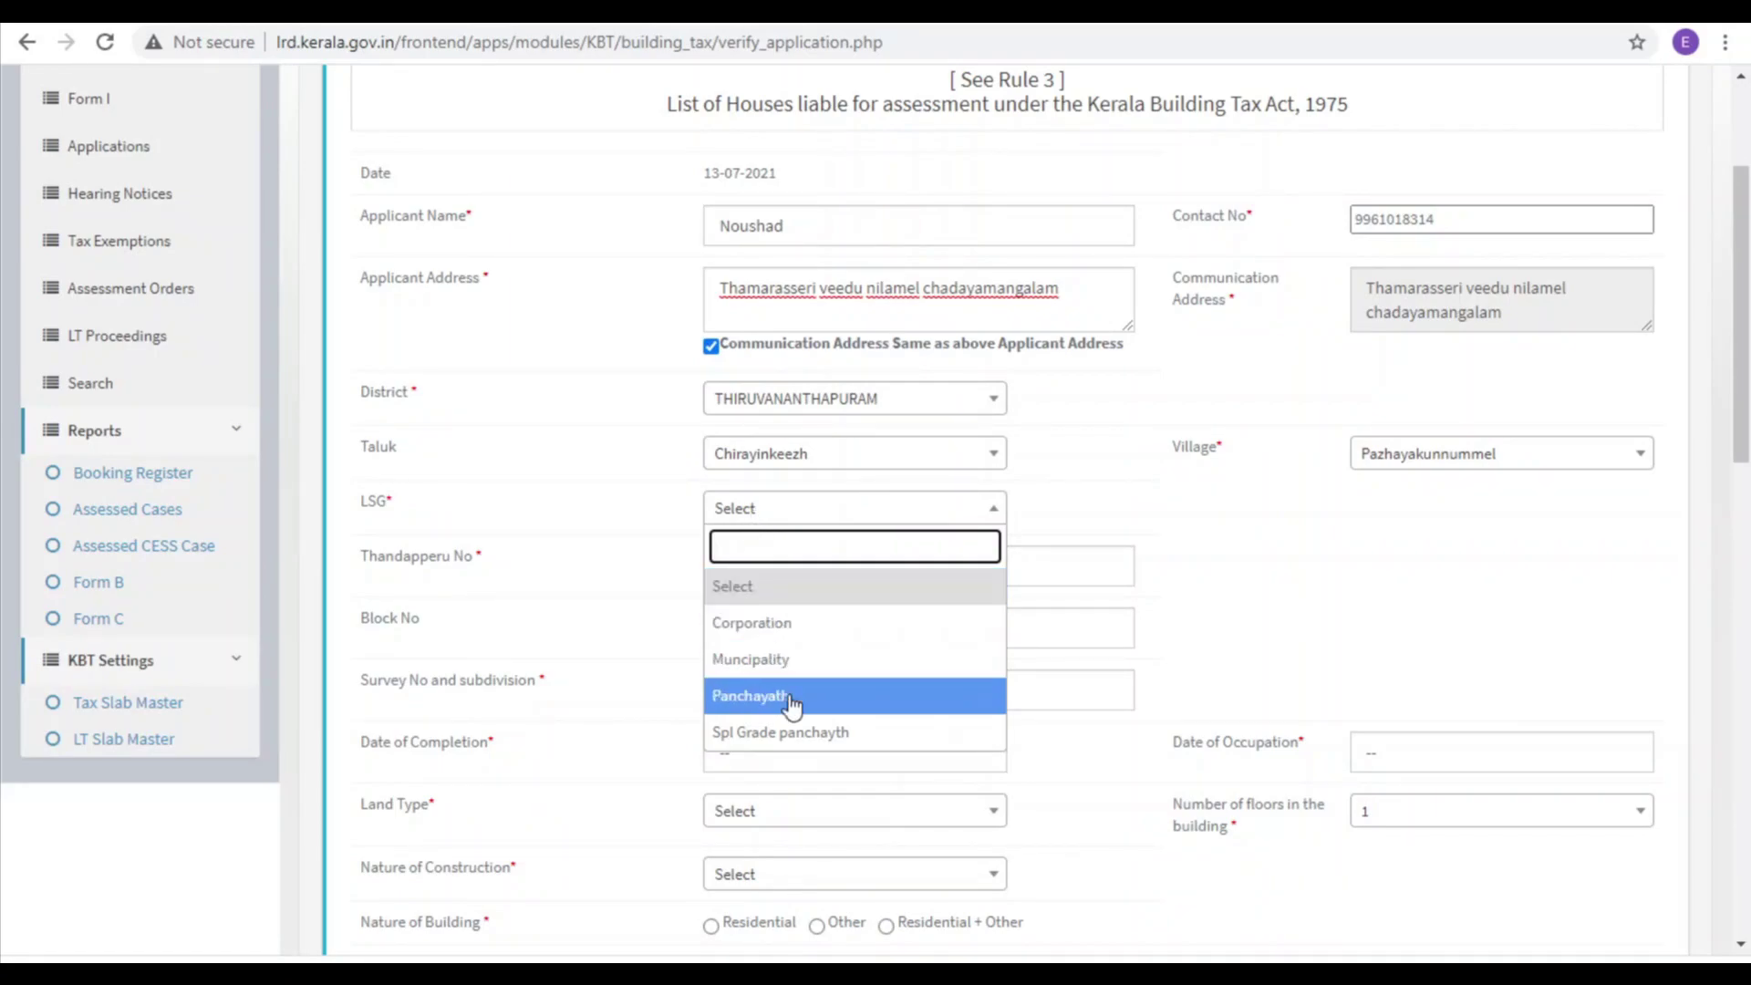
{"action": "left_click", "coordinate": [751, 695]}
{"action": "scroll", "coordinate": [775, 547], "scroll_direction": "down", "scroll_amount": 1}
{"action": "left_click", "coordinate": [778, 507]}
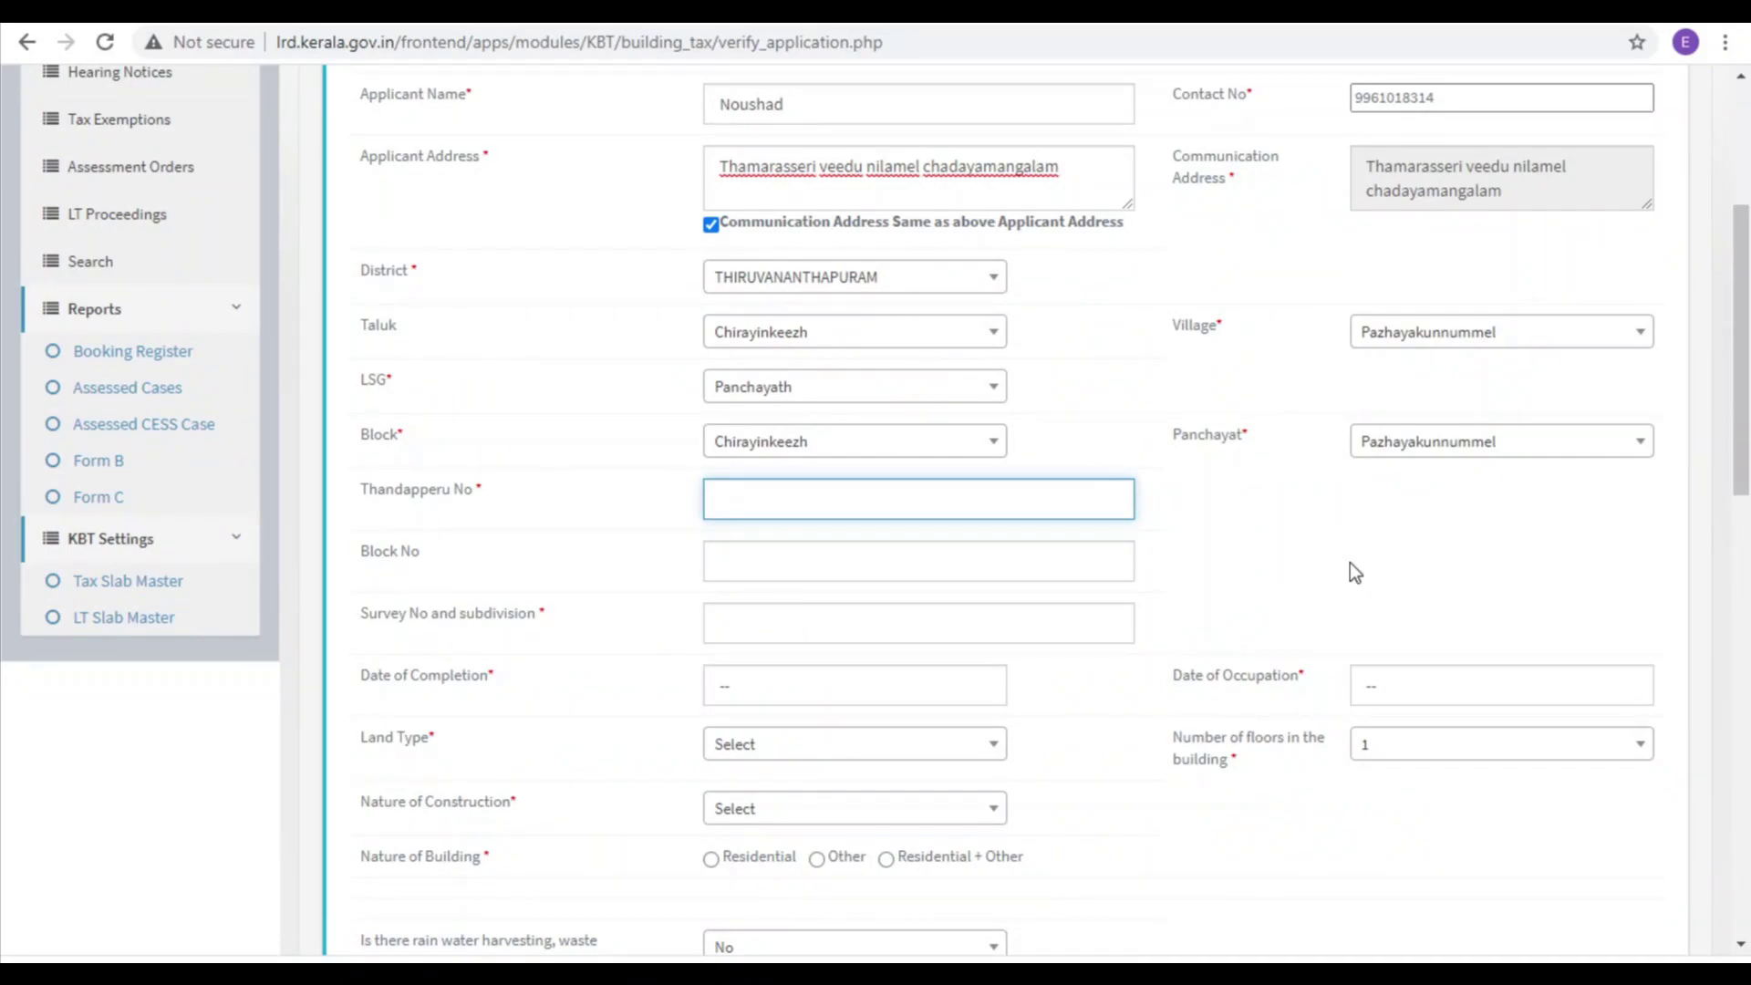
Step: Enter the Thandapperu number and survey number 5/2,3,15,16
{"action": "scroll", "coordinate": [1207, 536], "scroll_direction": "down", "scroll_amount": 1}
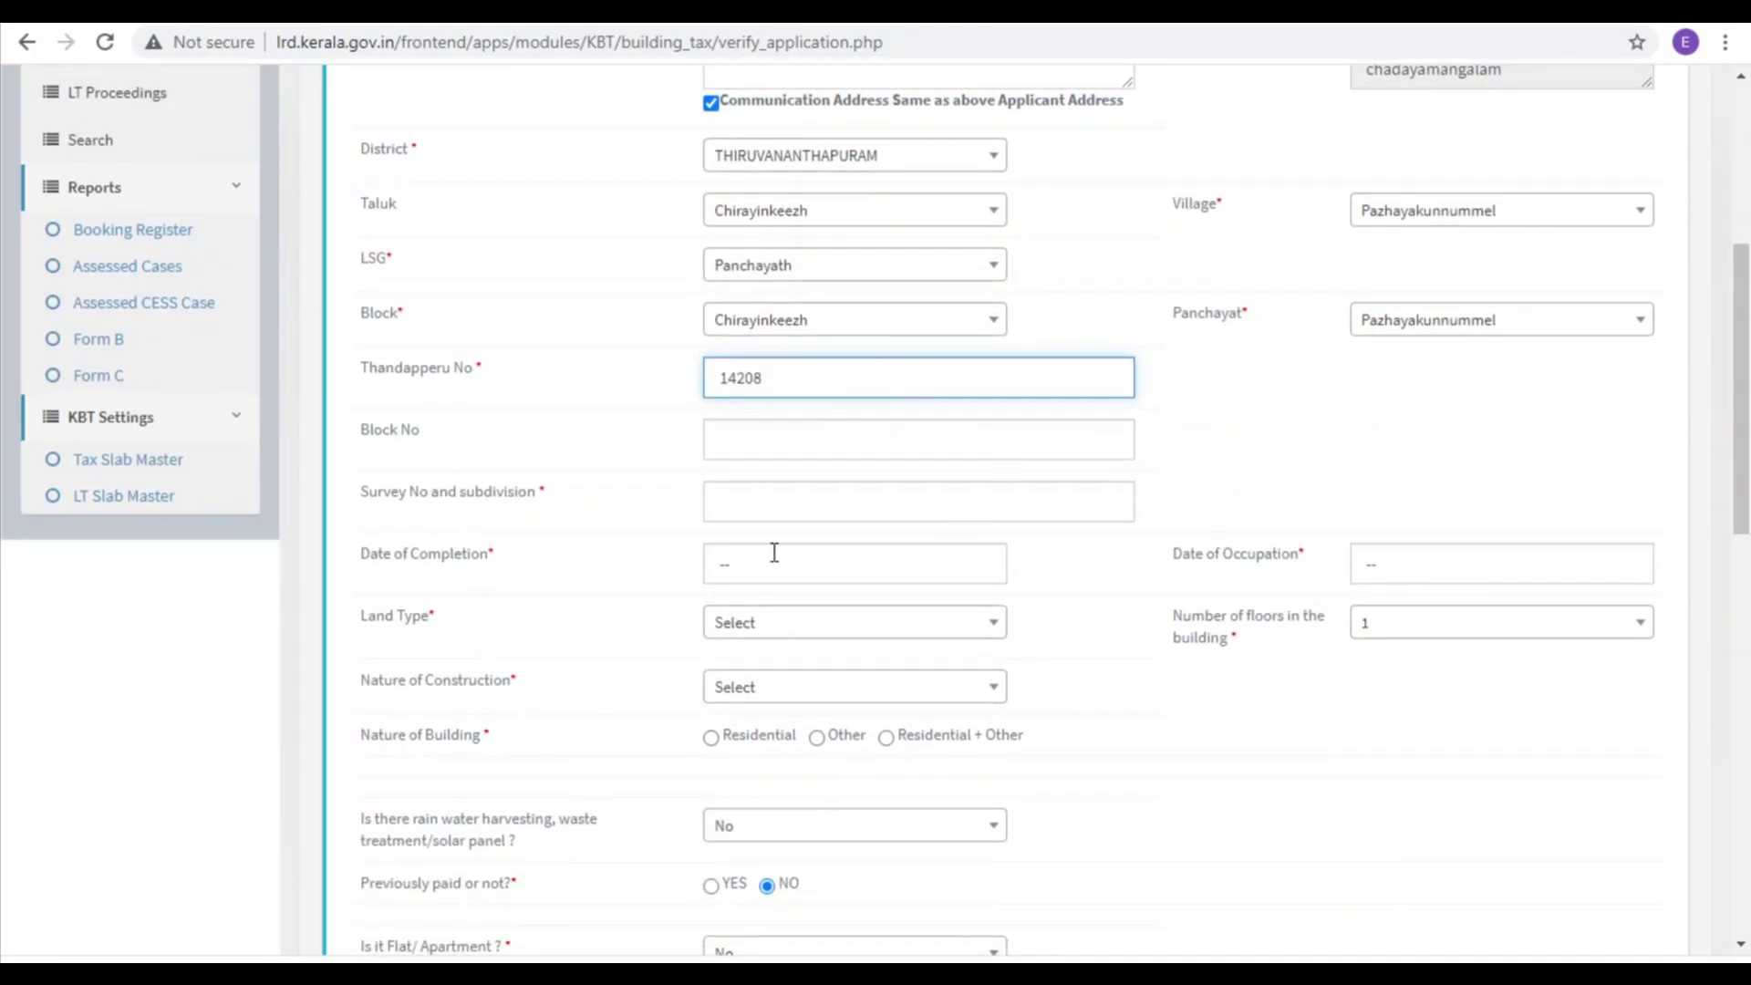
{"action": "left_click", "coordinate": [758, 502]}
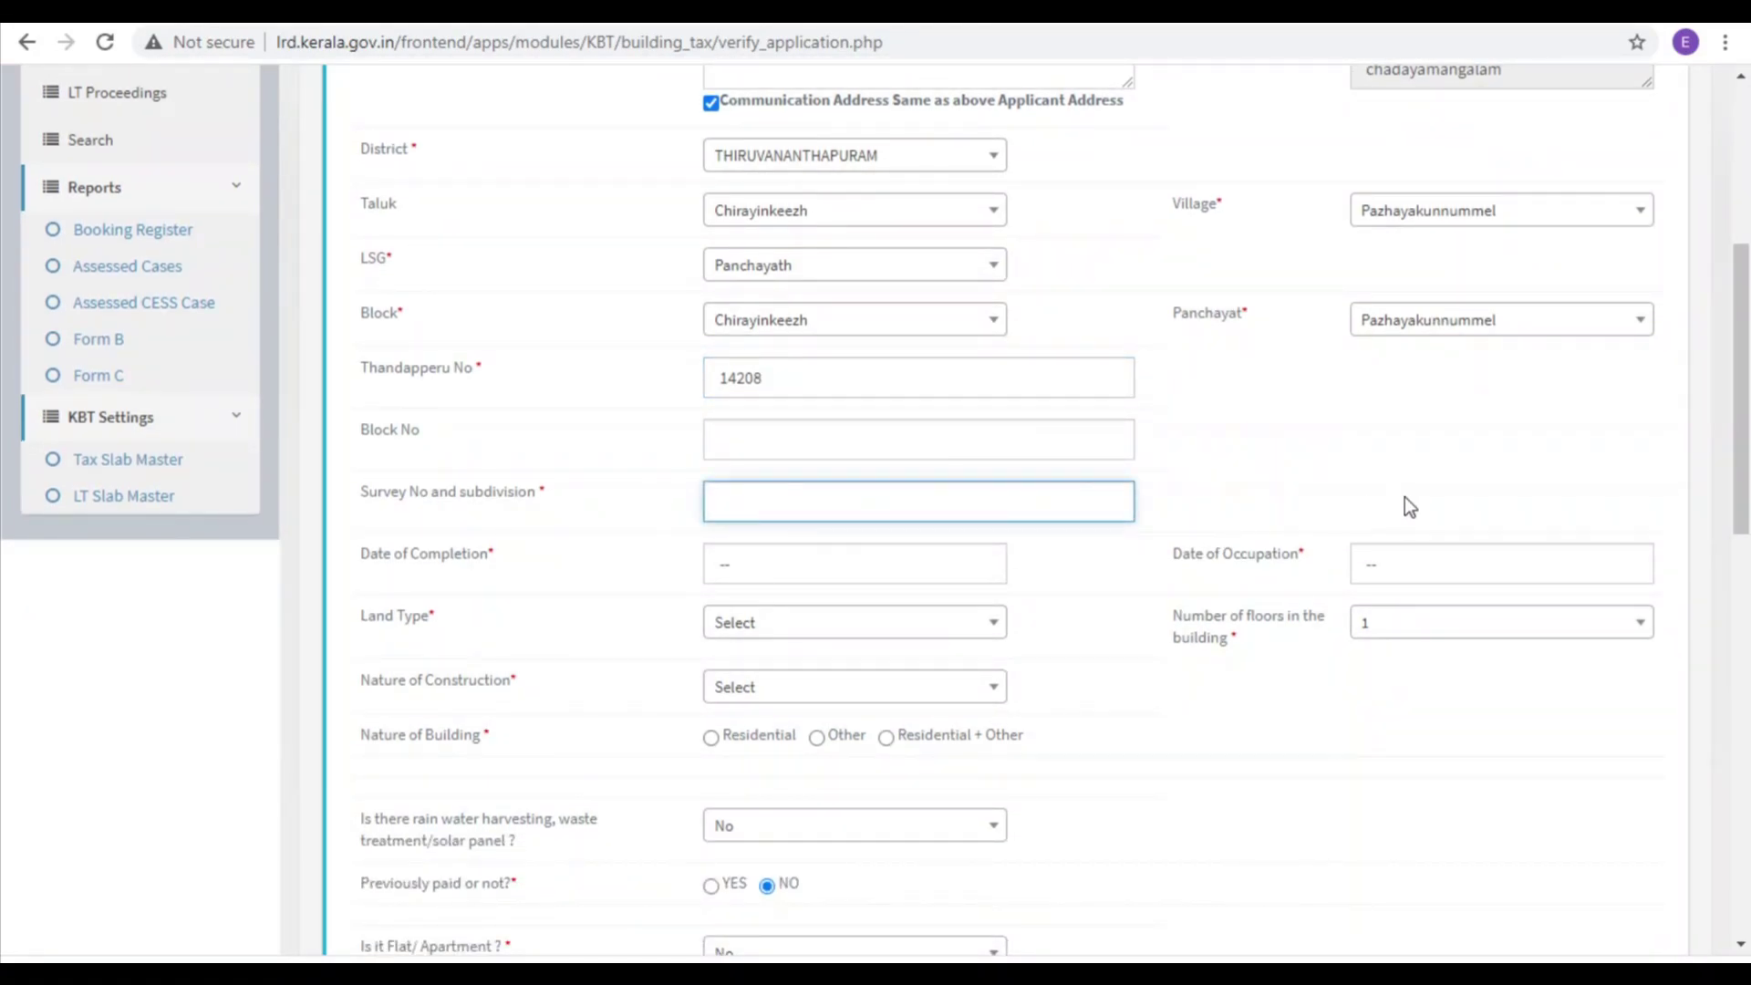
{"action": "type", "text": "5/2,3,15,16"}
{"action": "scroll", "coordinate": [1137, 579], "scroll_direction": "down", "scroll_amount": 1}
Step: Set the completion date to 01-06-2021 and the occupation date to 10-06-2021
{"action": "left_click", "coordinate": [776, 445]}
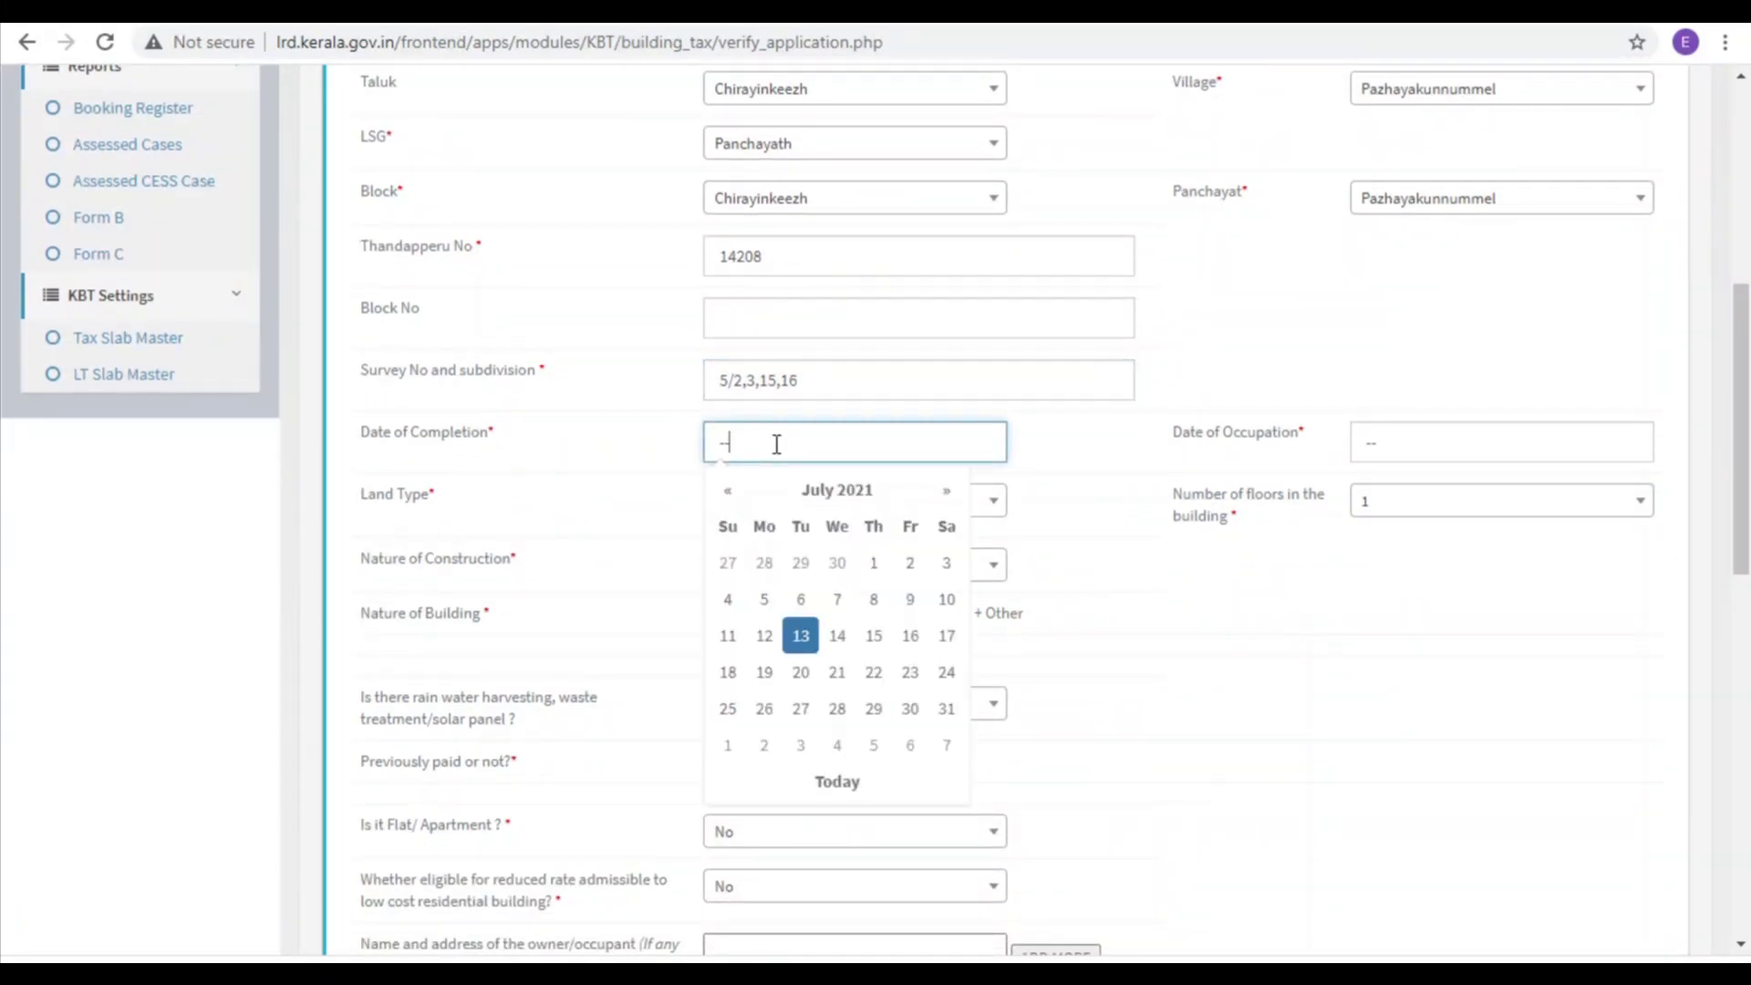
{"action": "left_click_drag", "start_coordinate": [776, 444], "coordinate": [708, 451]}
{"action": "left_click", "coordinate": [728, 491]}
{"action": "left_click", "coordinate": [805, 565]}
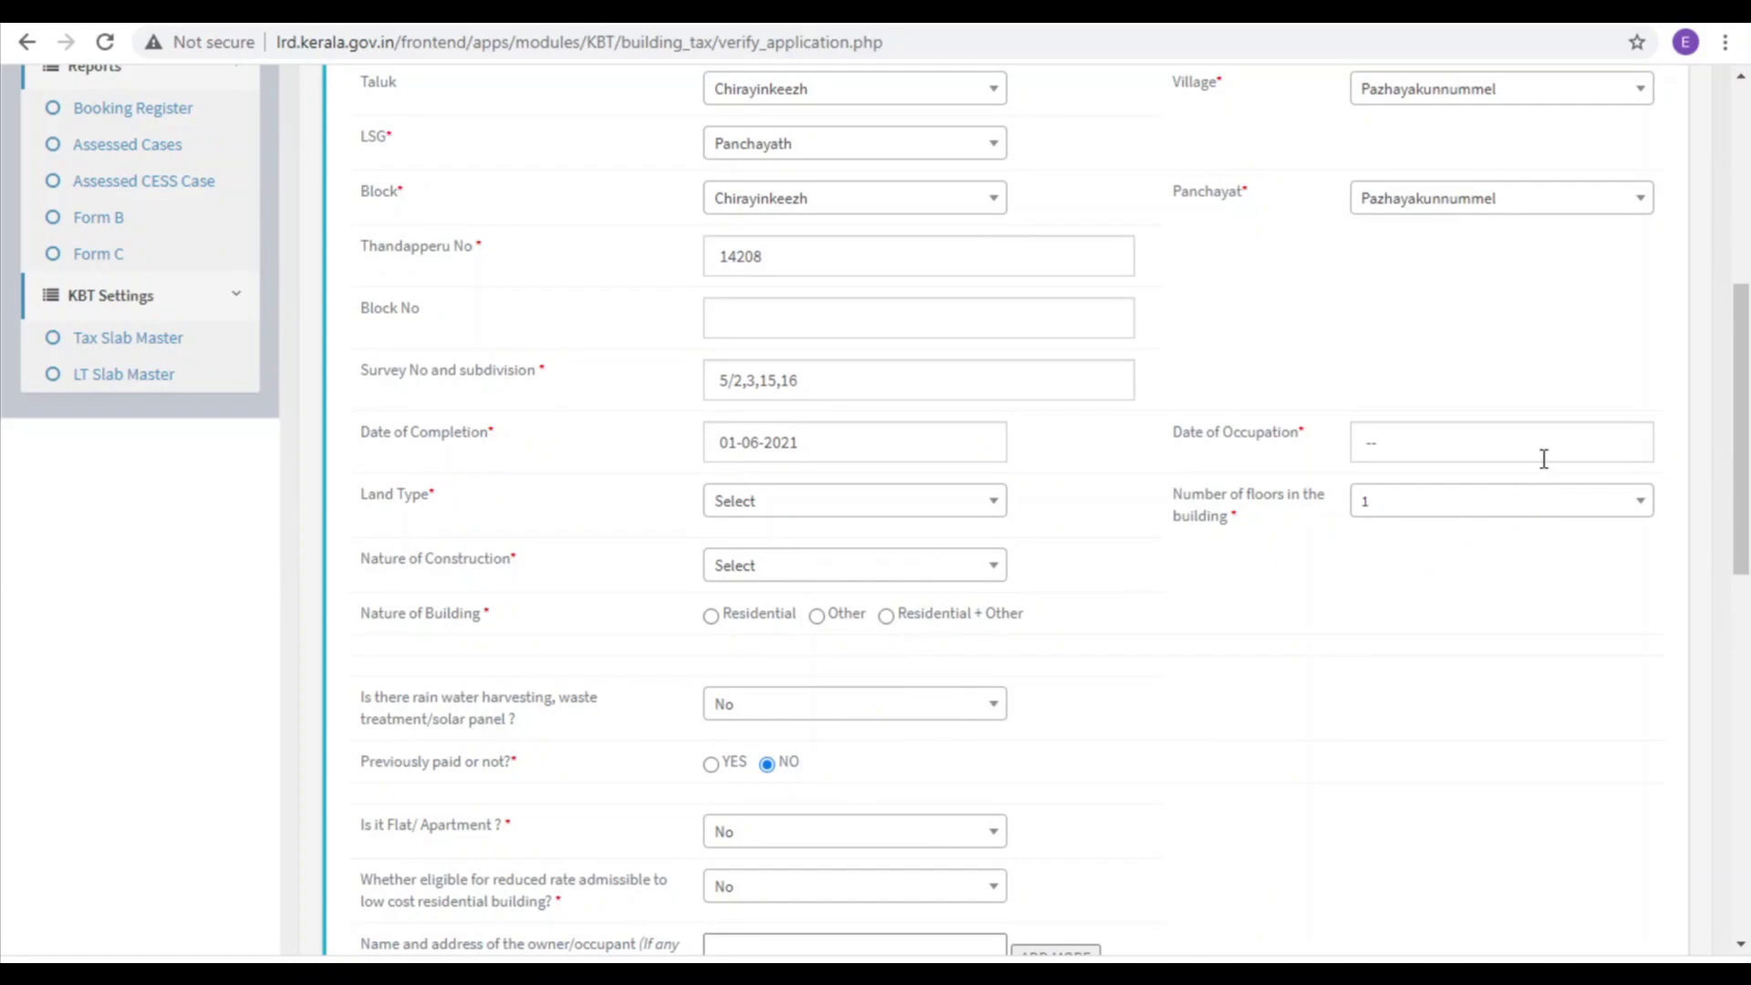
{"action": "left_click", "coordinate": [1435, 447]}
{"action": "left_click_drag", "start_coordinate": [1434, 447], "coordinate": [1359, 450]}
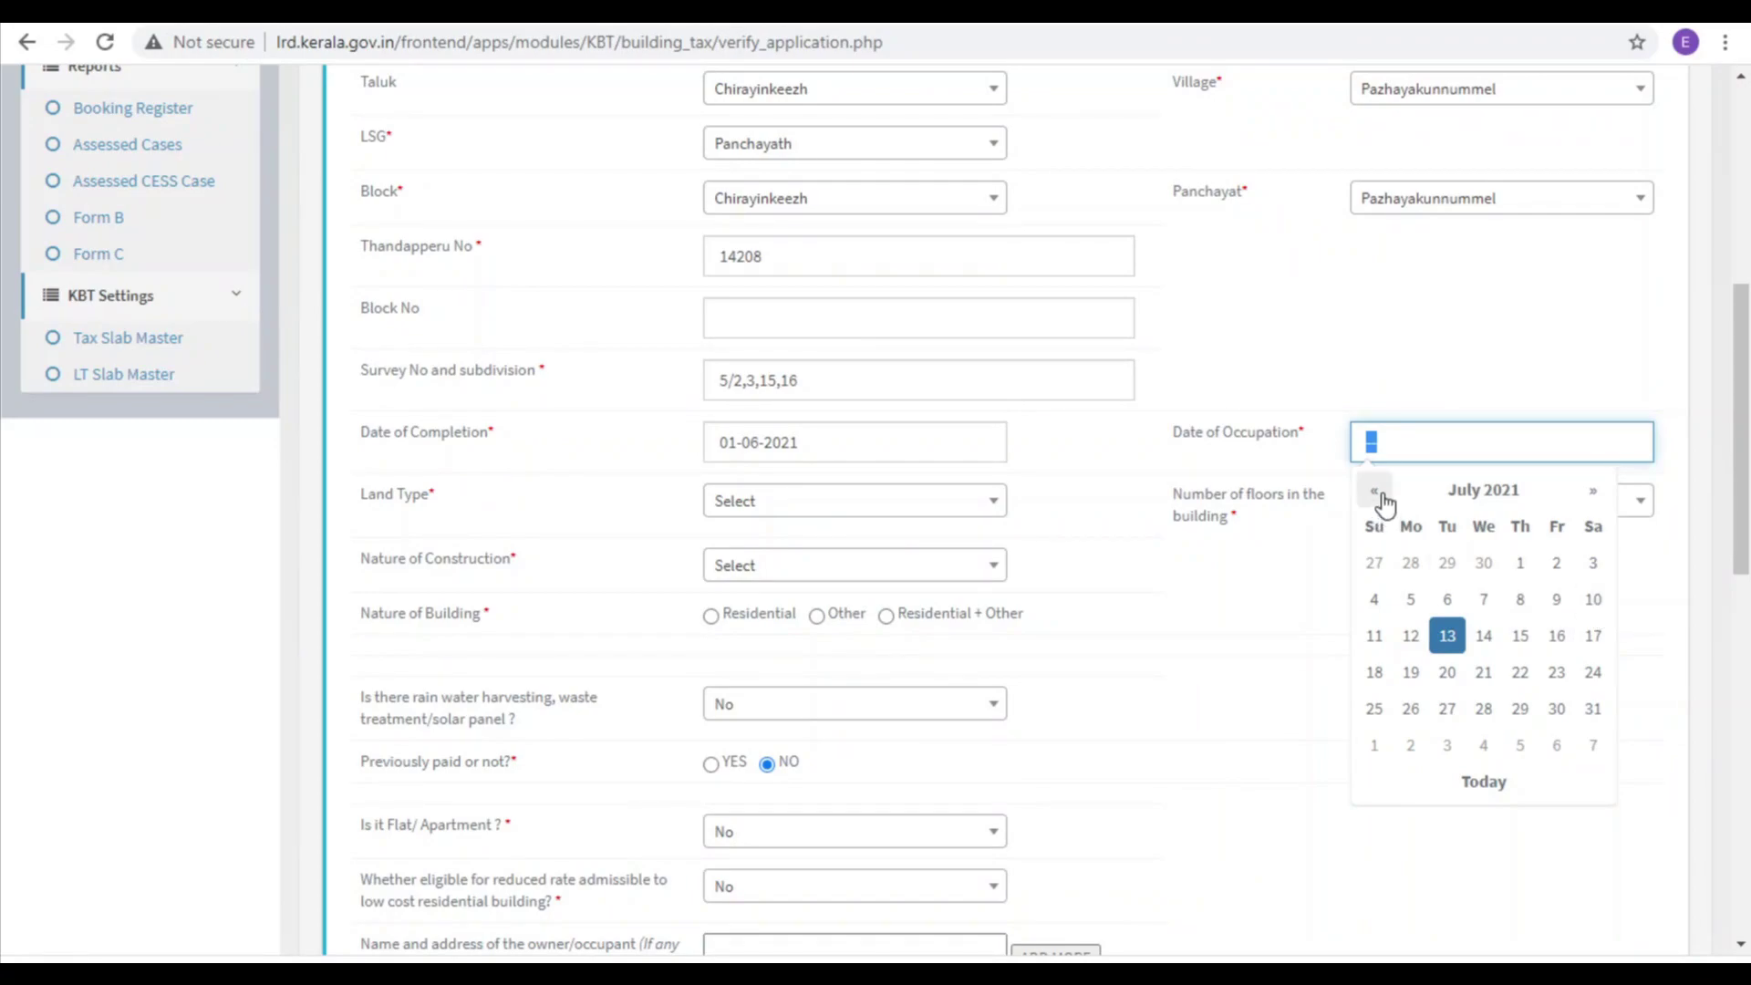
{"action": "left_click", "coordinate": [1375, 490]}
{"action": "left_click", "coordinate": [1521, 600]}
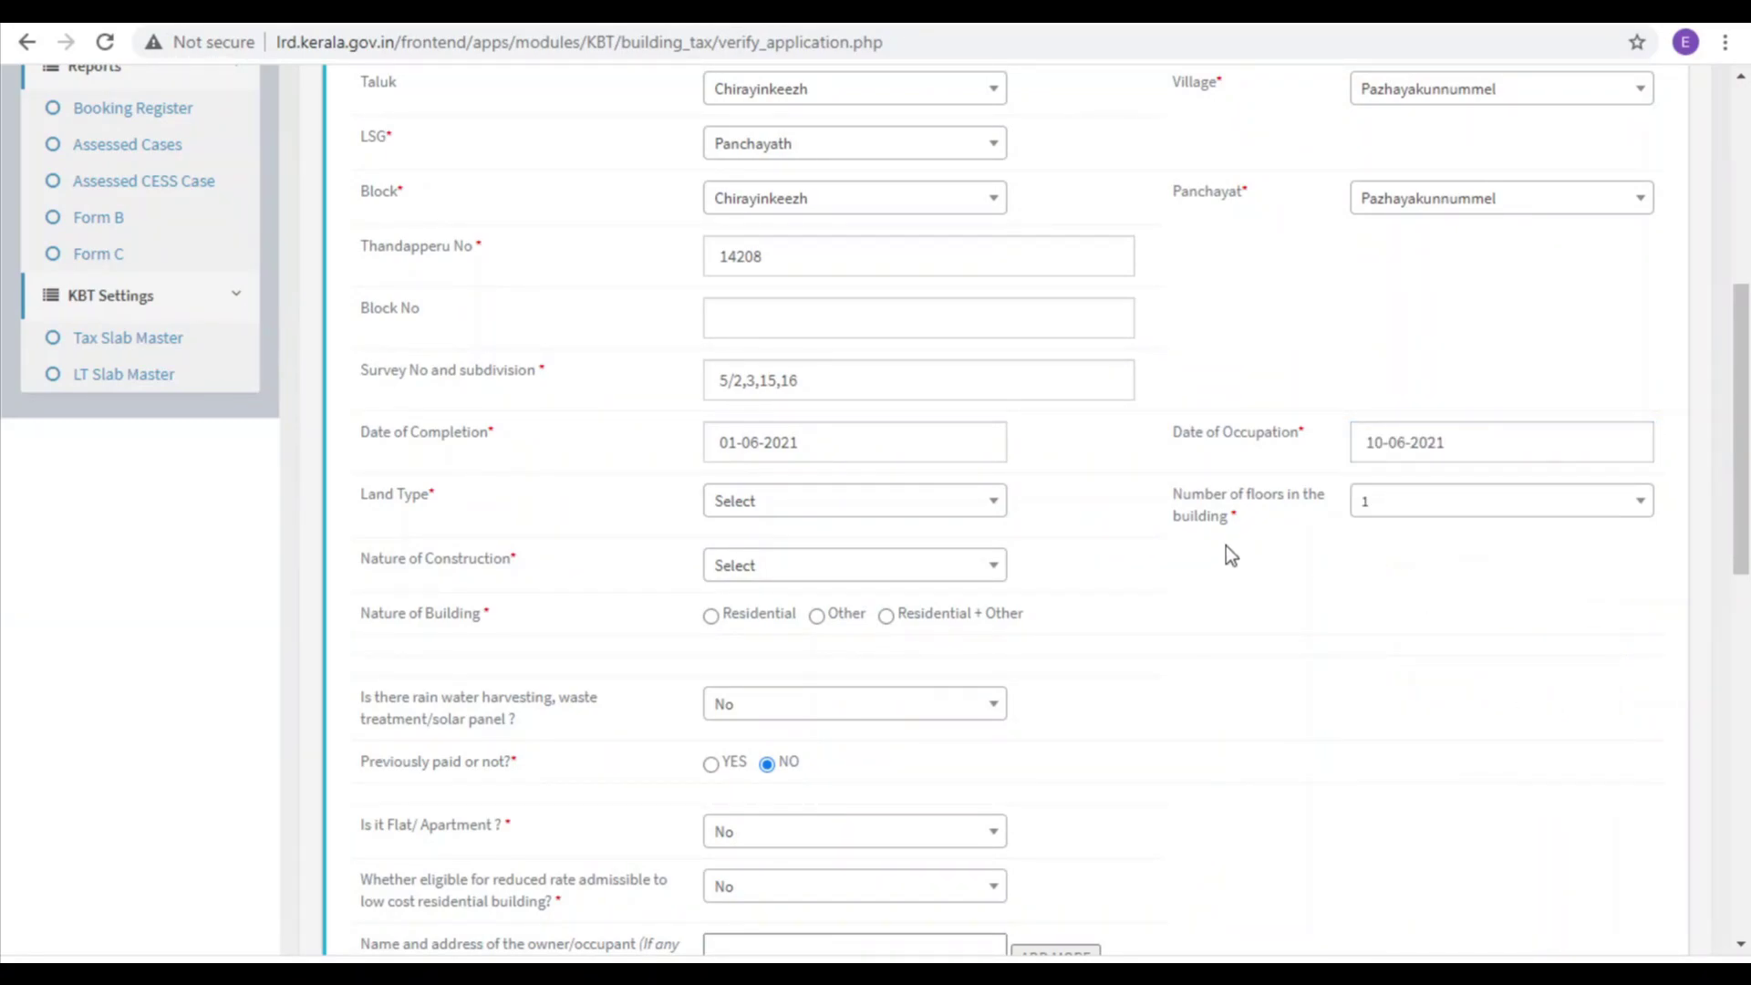
Step: Set the land type to Dry land and nature of construction to New Building
{"action": "left_click", "coordinate": [781, 511]}
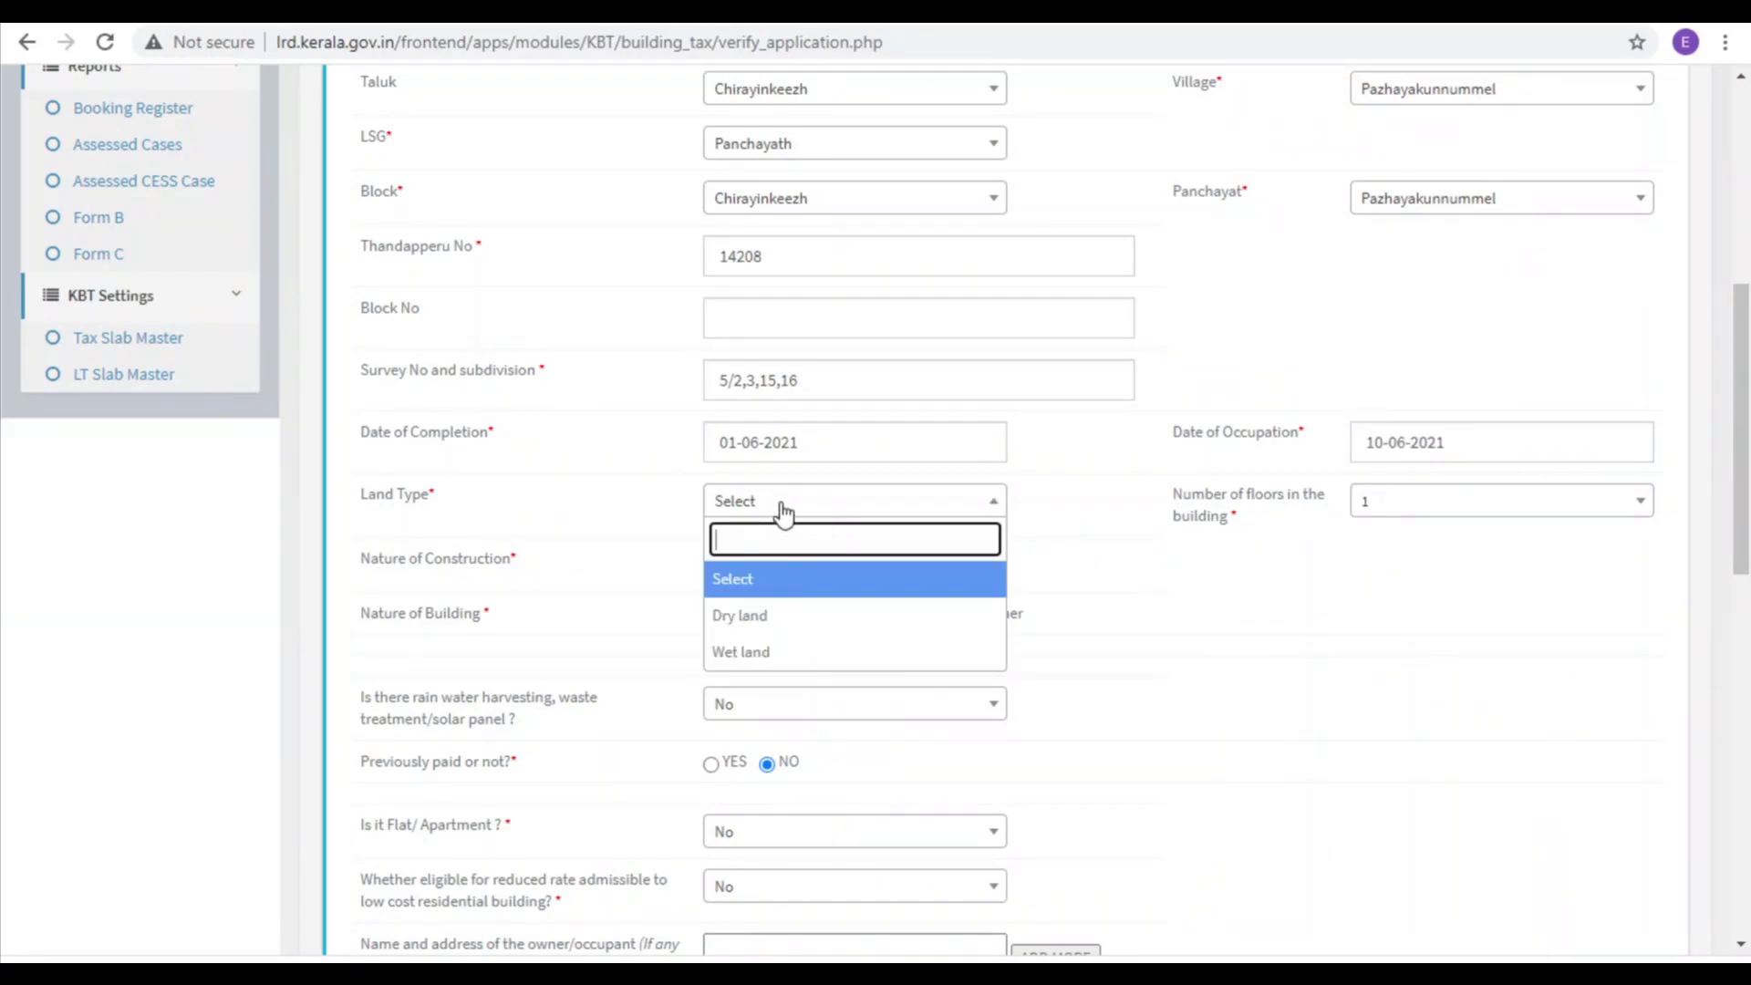
{"action": "left_click", "coordinate": [756, 613]}
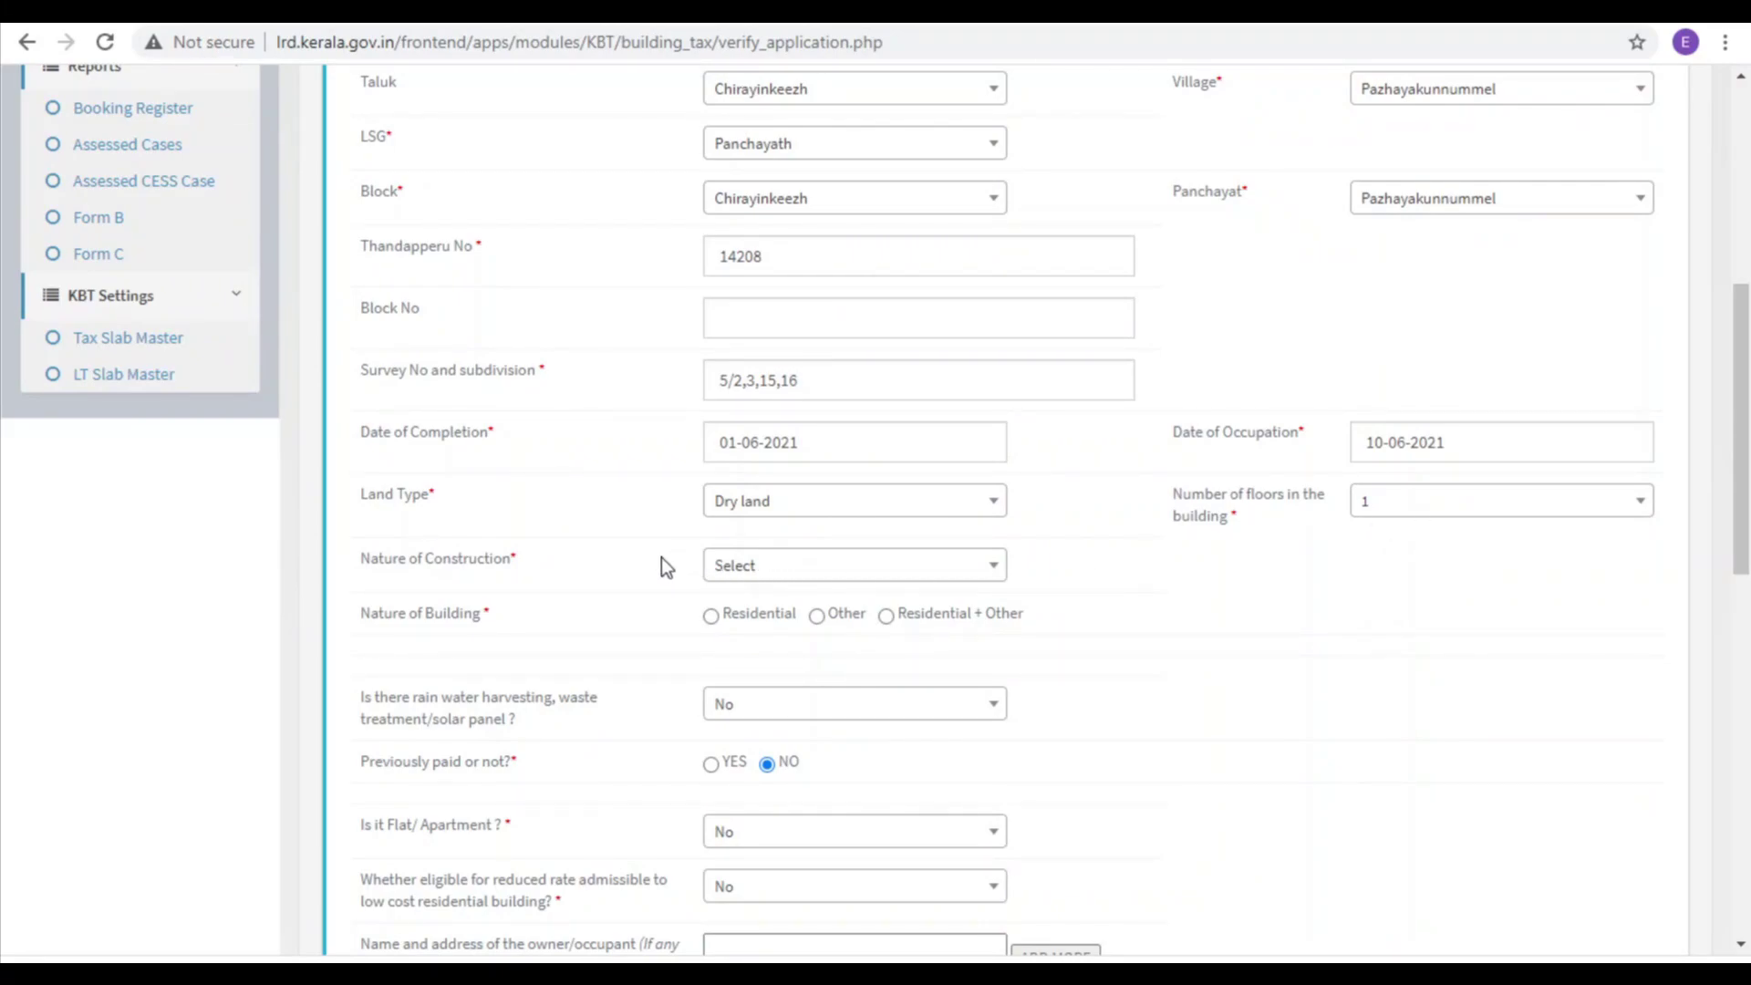
{"action": "left_click", "coordinate": [828, 569]}
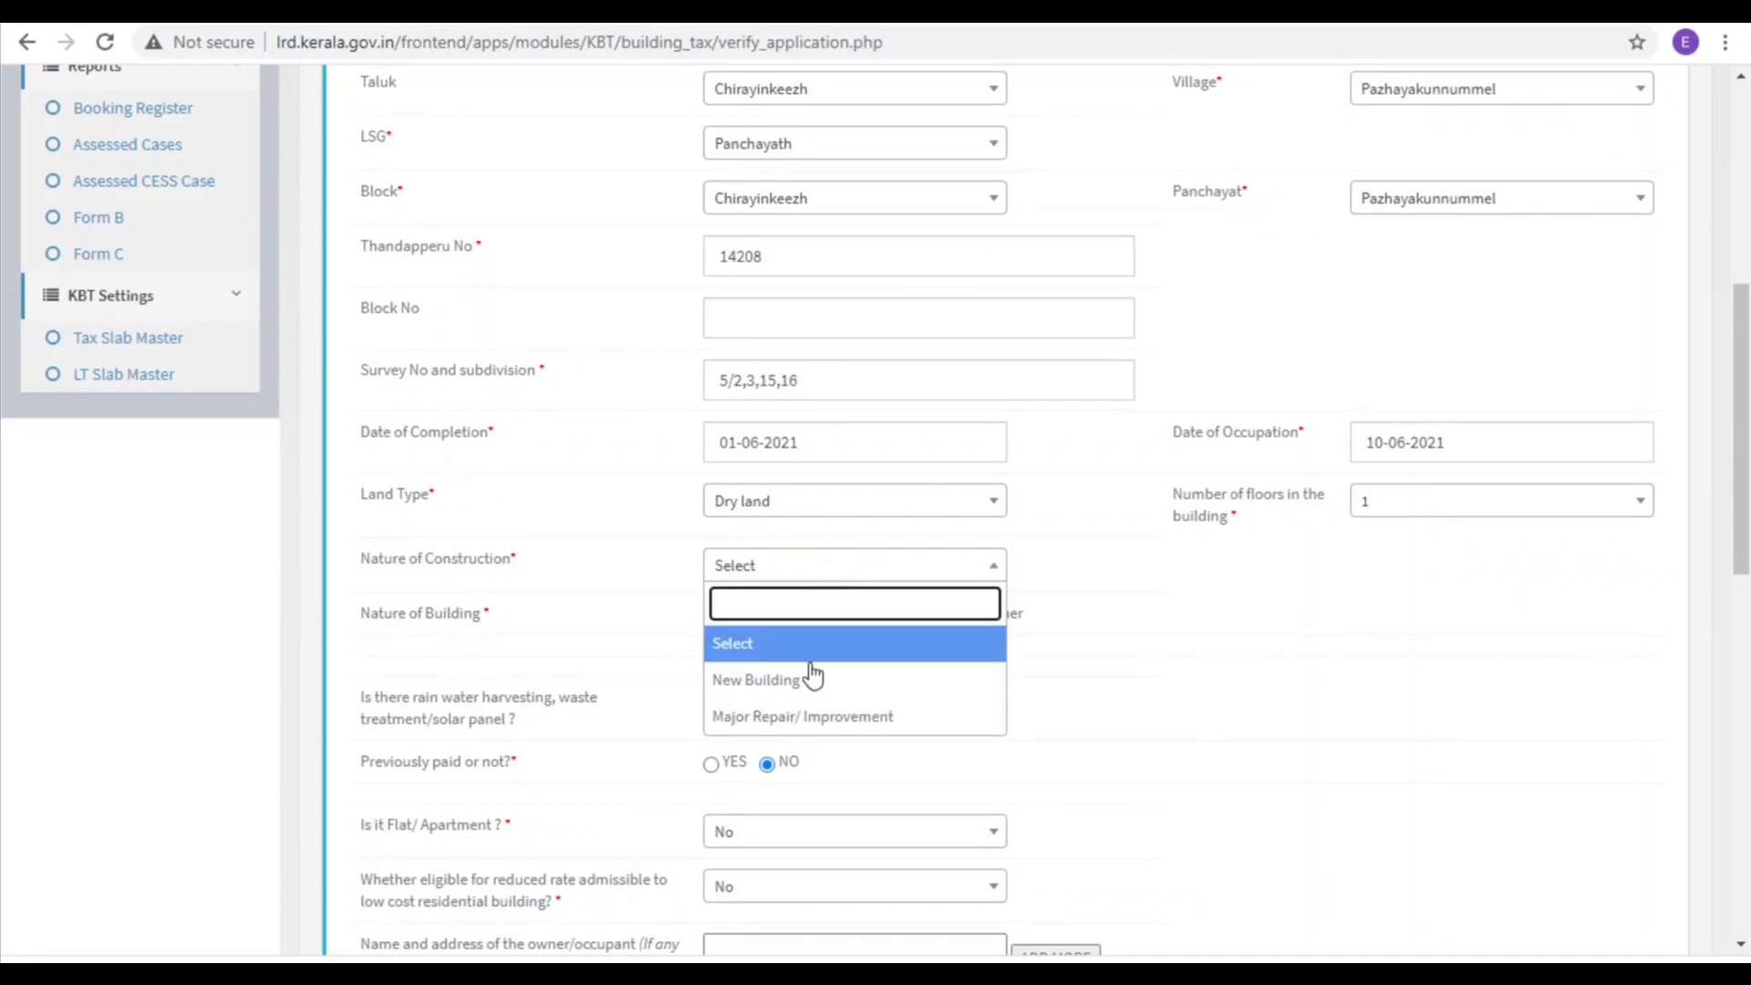
{"action": "left_click", "coordinate": [783, 677]}
{"action": "scroll", "coordinate": [1218, 618], "scroll_direction": "down", "scroll_amount": 2}
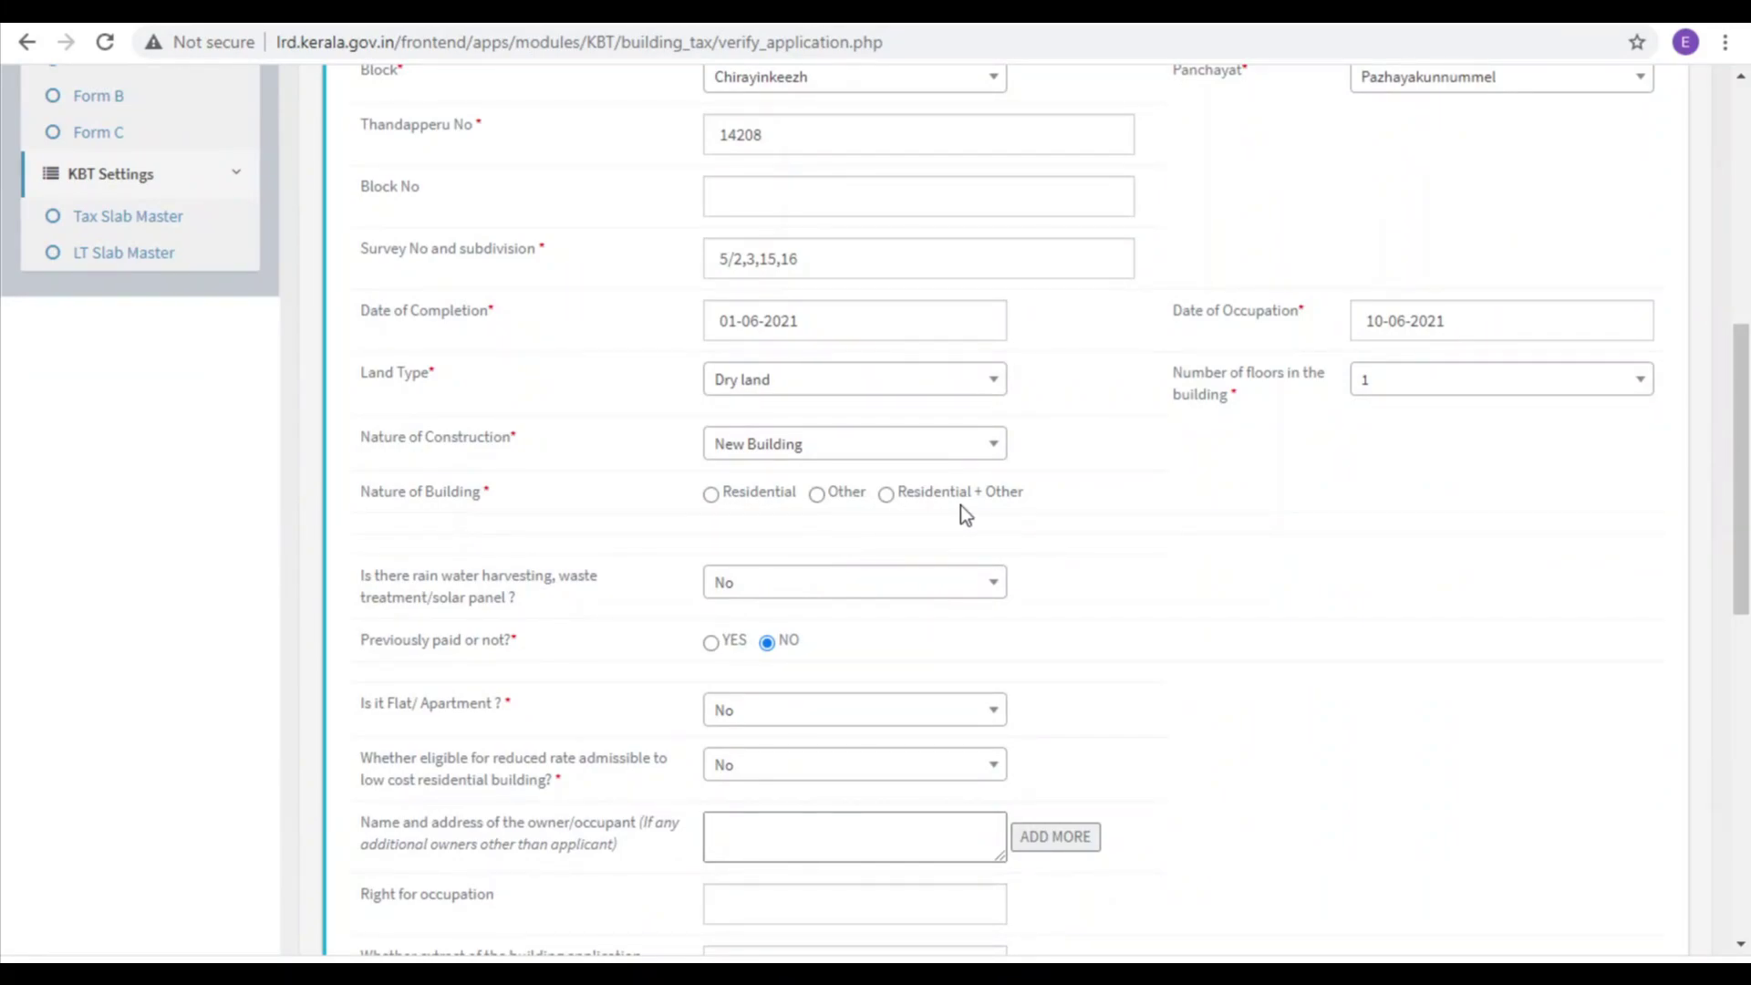
{"action": "left_click", "coordinate": [817, 495]}
{"action": "scroll", "coordinate": [1149, 725], "scroll_direction": "down", "scroll_amount": 4}
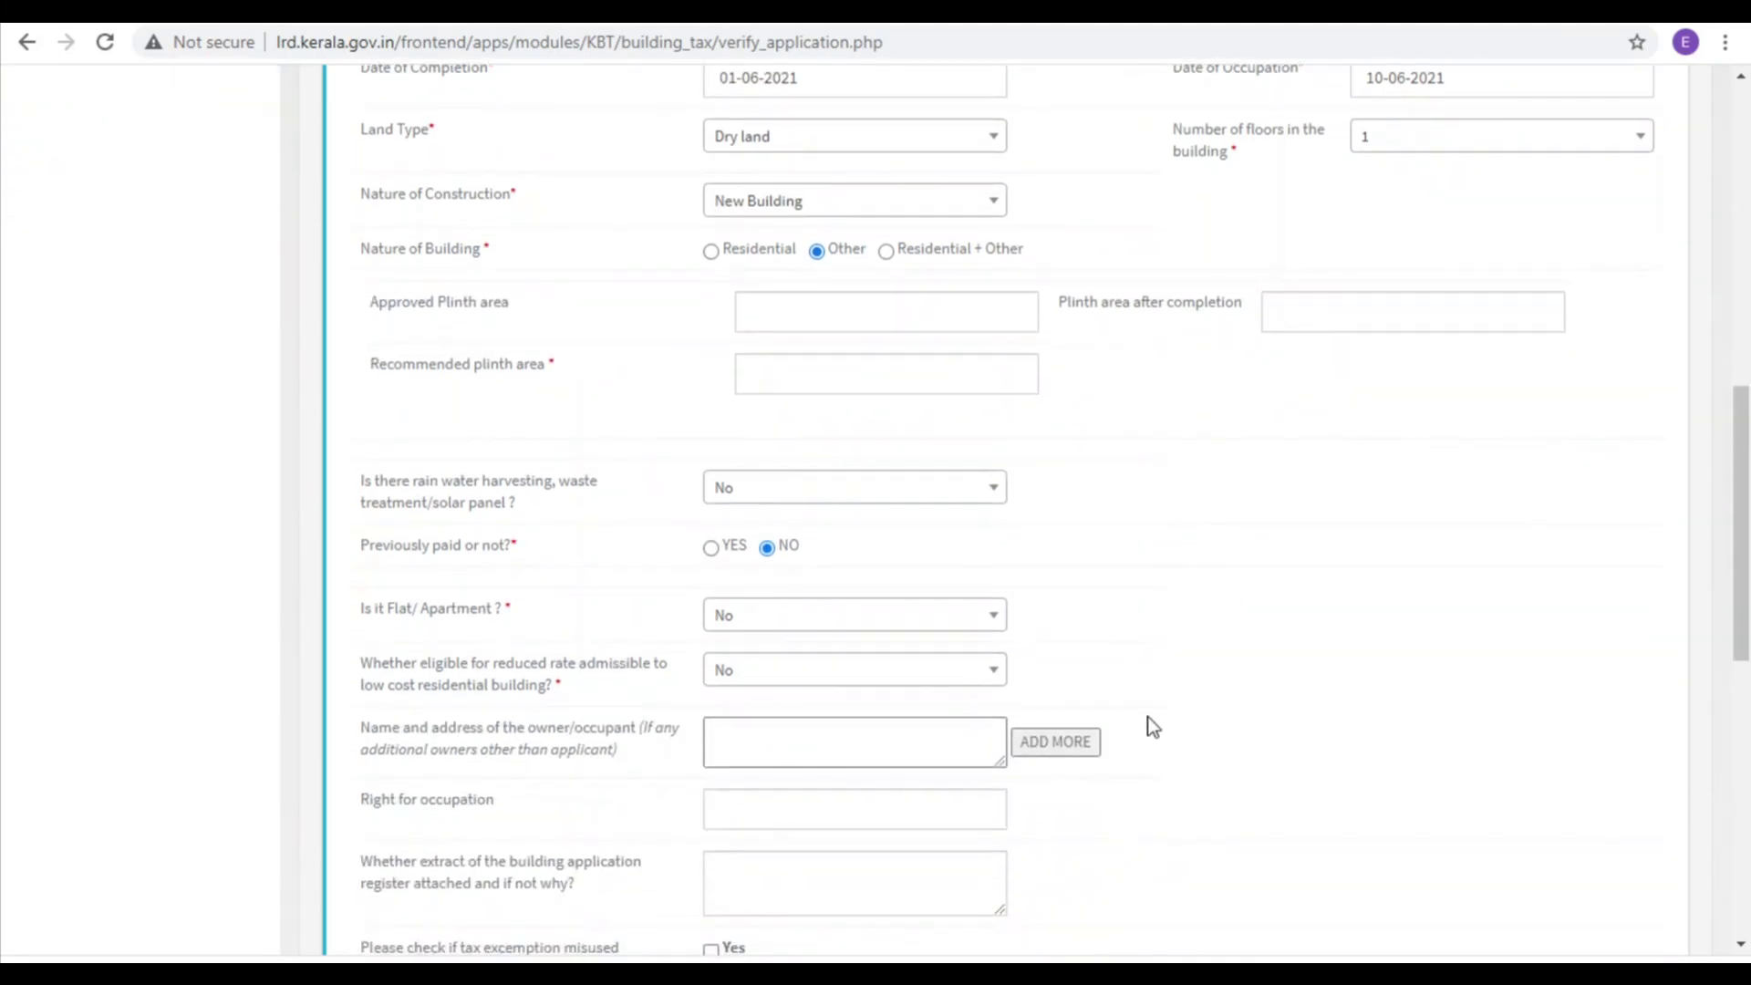
{"action": "left_click", "coordinate": [767, 369]}
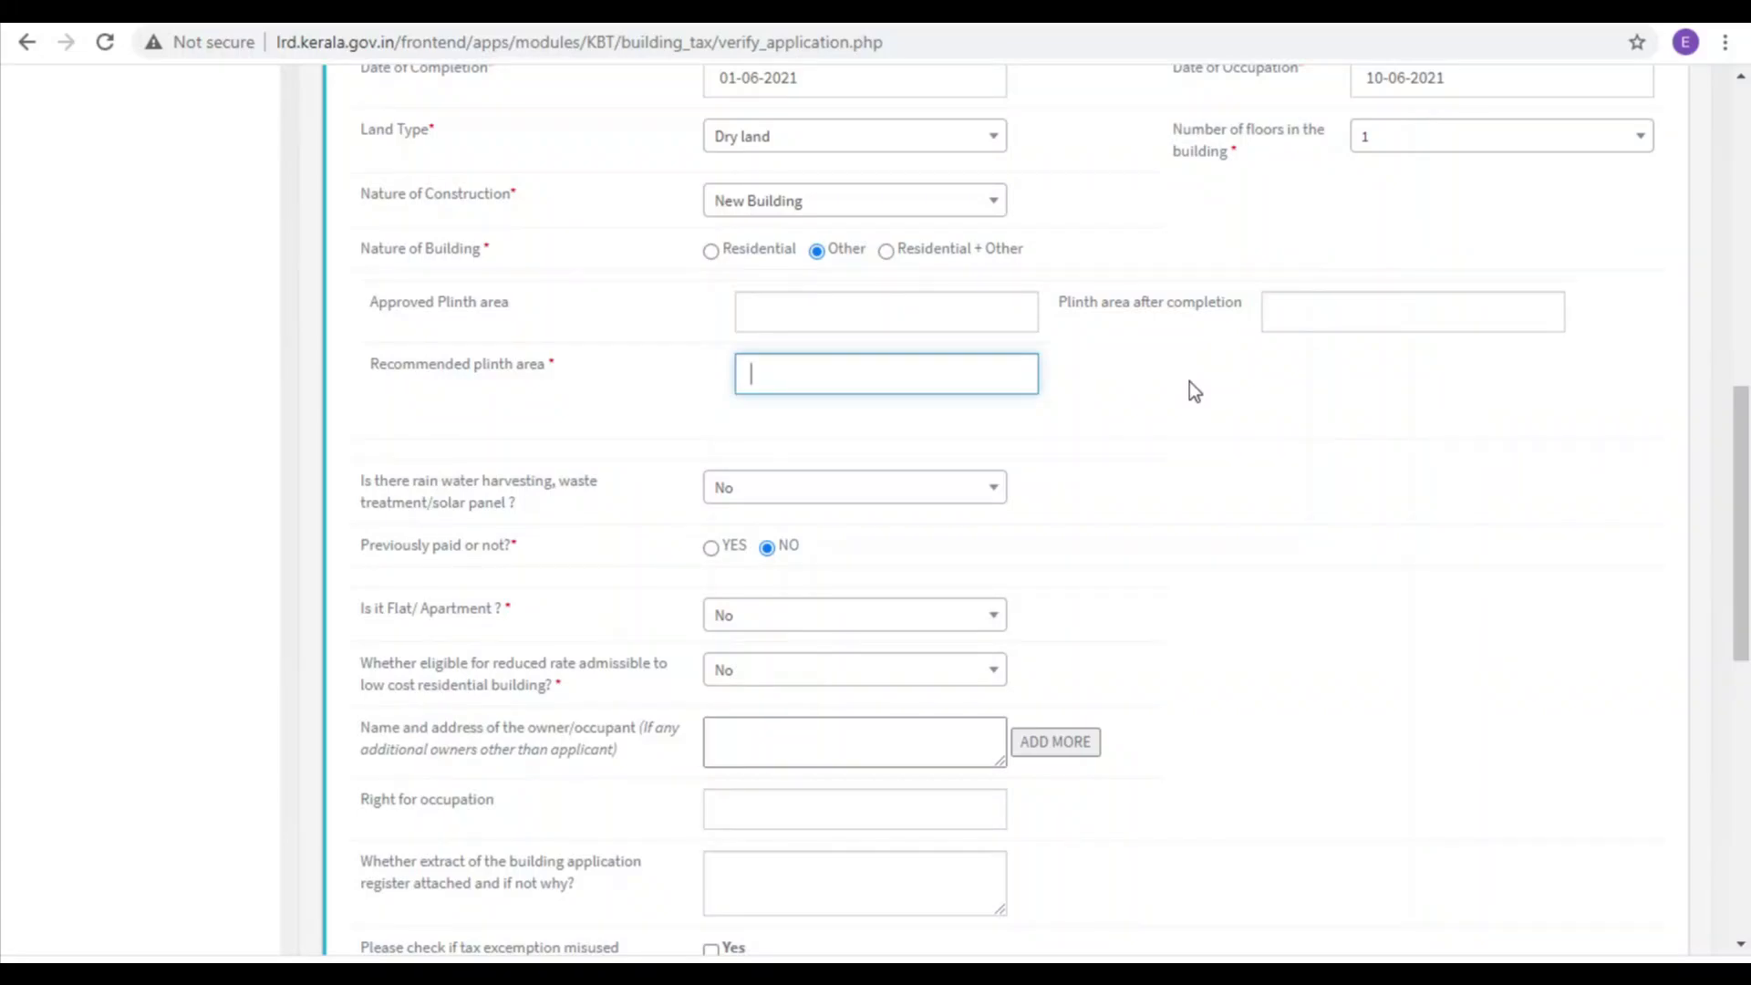
{"action": "type", "text": "62.025"}
{"action": "scroll", "coordinate": [1189, 382], "scroll_direction": "down", "scroll_amount": 3}
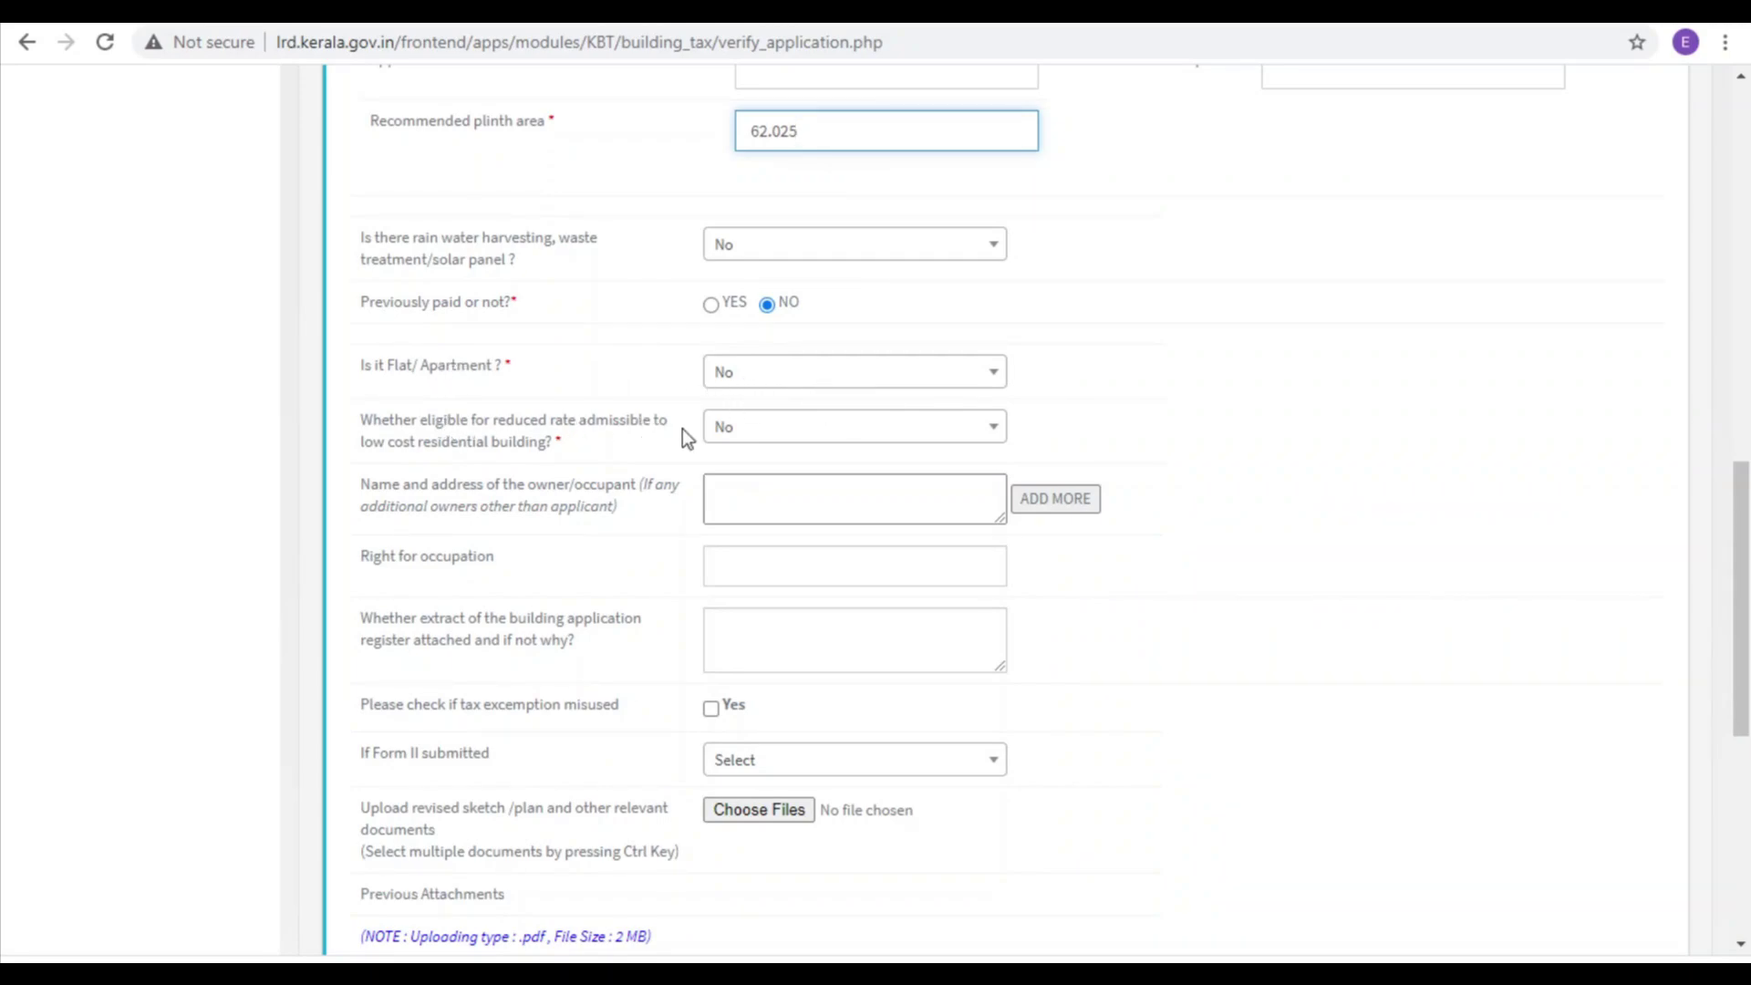
{"action": "scroll", "coordinate": [686, 436], "scroll_direction": "down", "scroll_amount": 1}
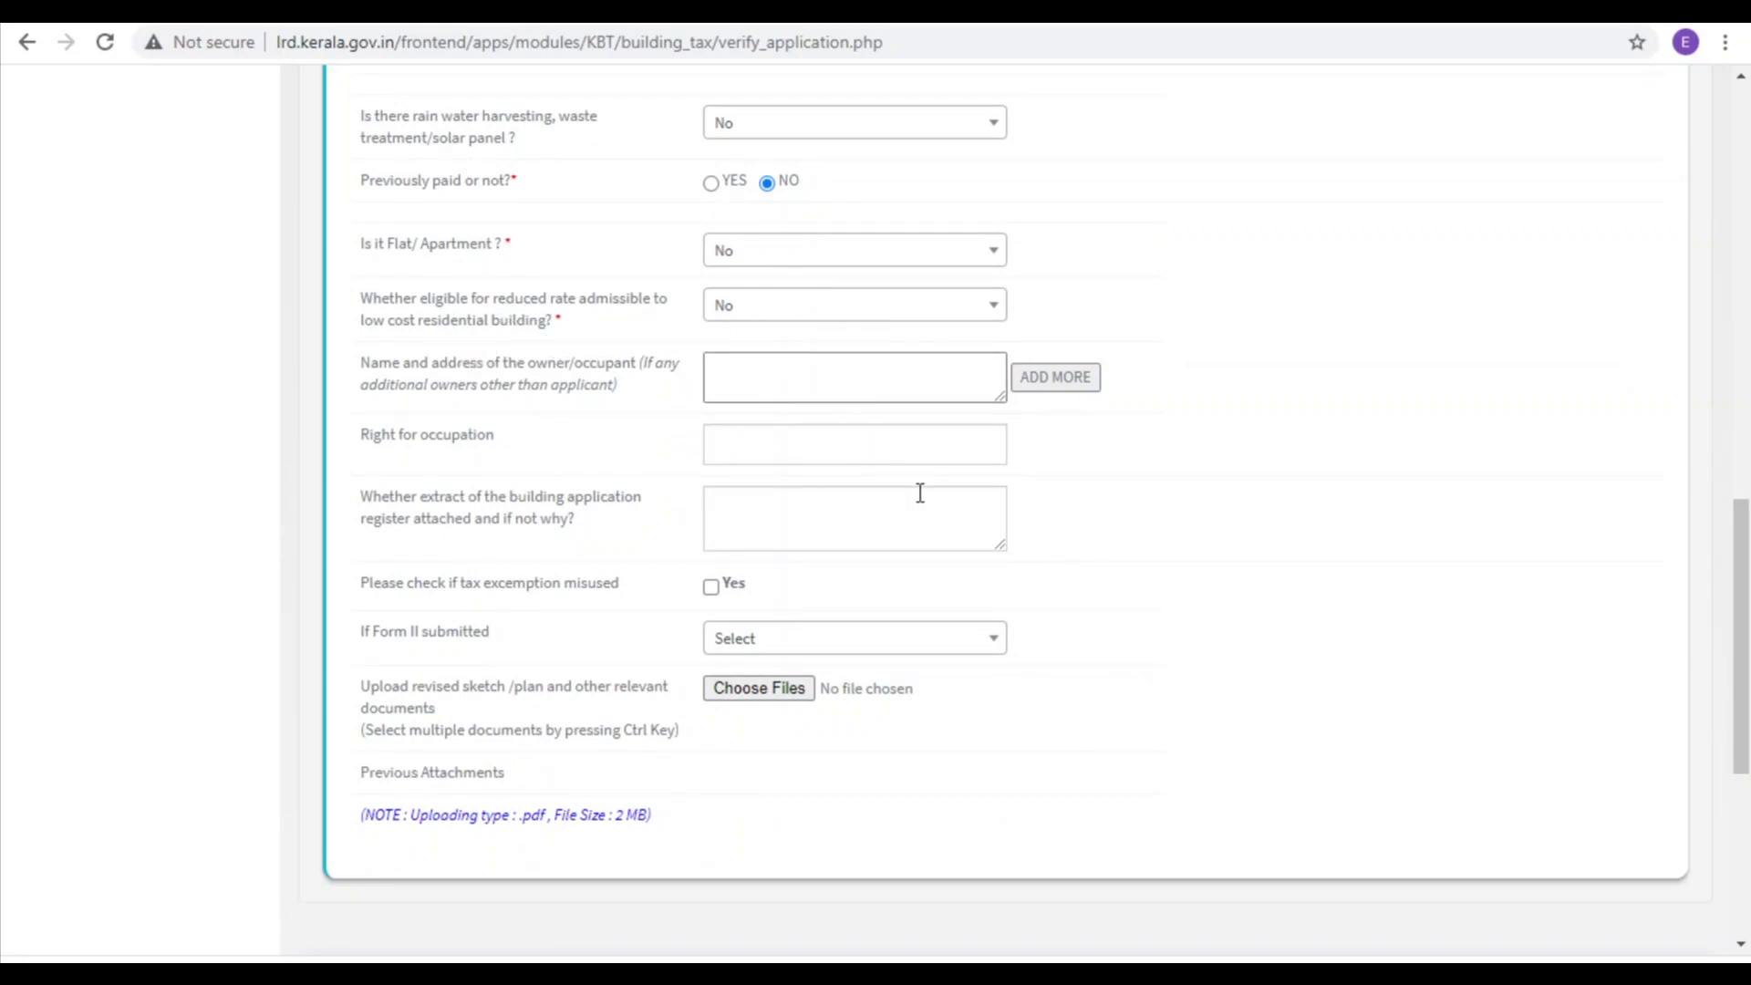
{"action": "scroll", "coordinate": [920, 493], "scroll_direction": "down", "scroll_amount": 1}
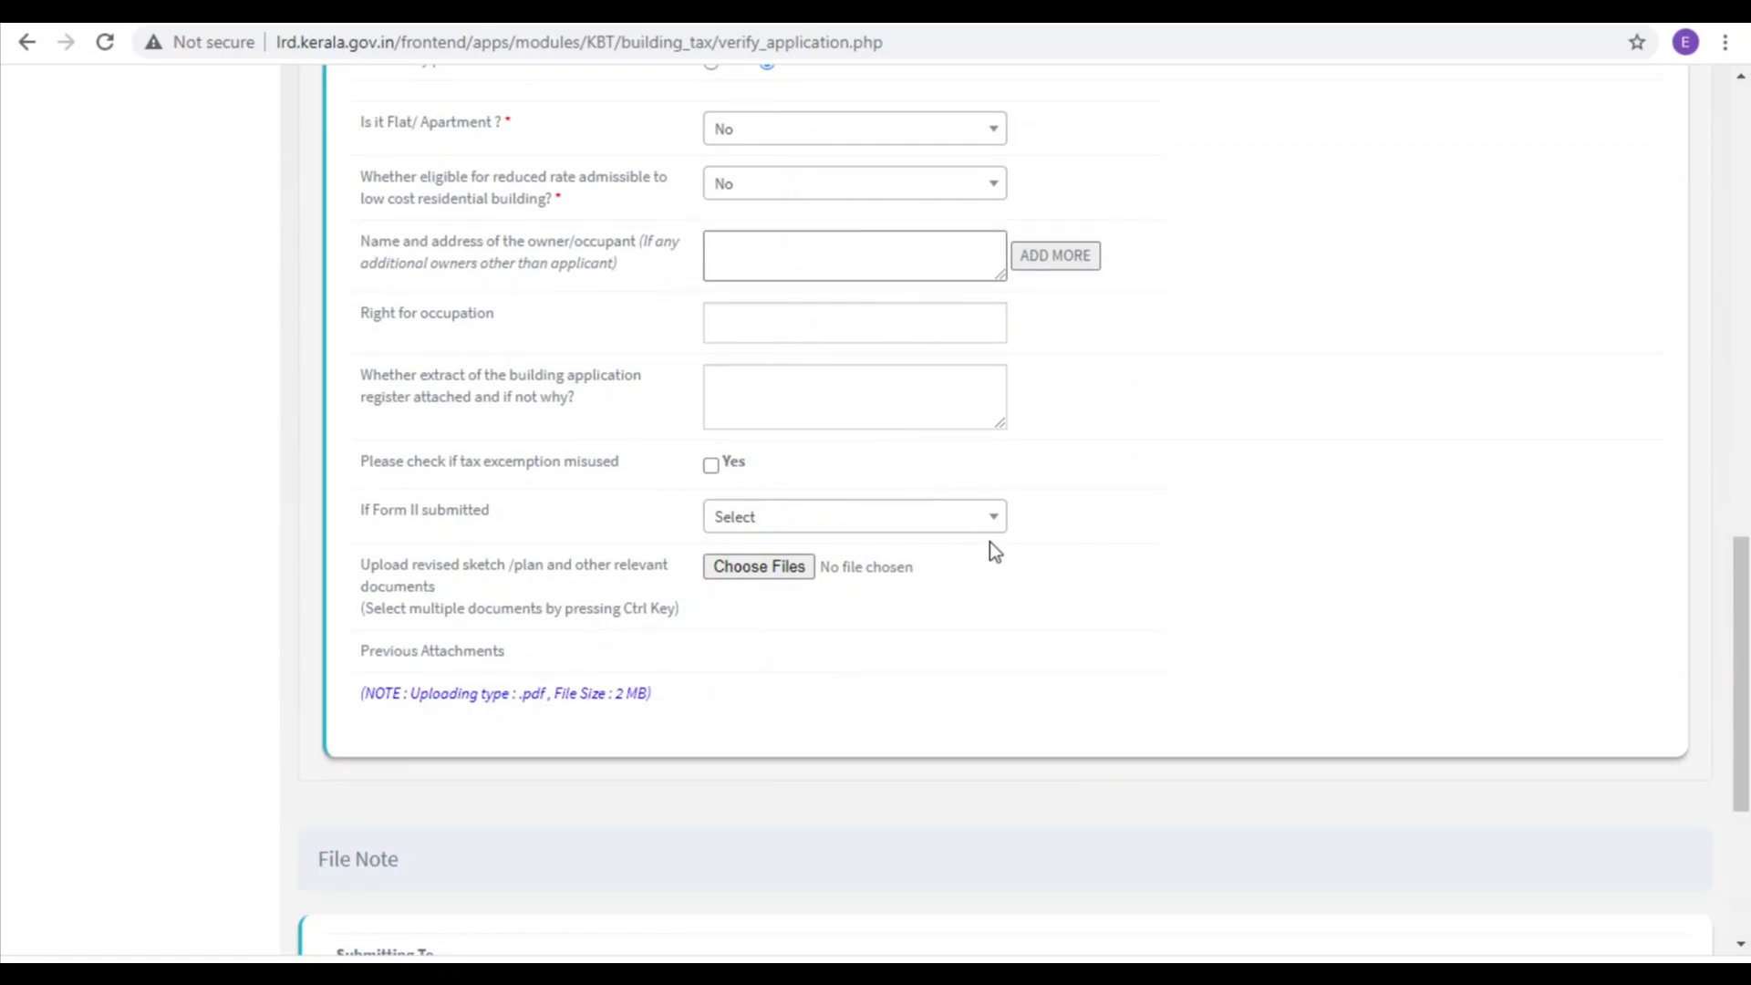
{"action": "scroll", "coordinate": [981, 543], "scroll_direction": "down", "scroll_amount": 1}
{"action": "scroll", "coordinate": [861, 488], "scroll_direction": "down", "scroll_amount": 1}
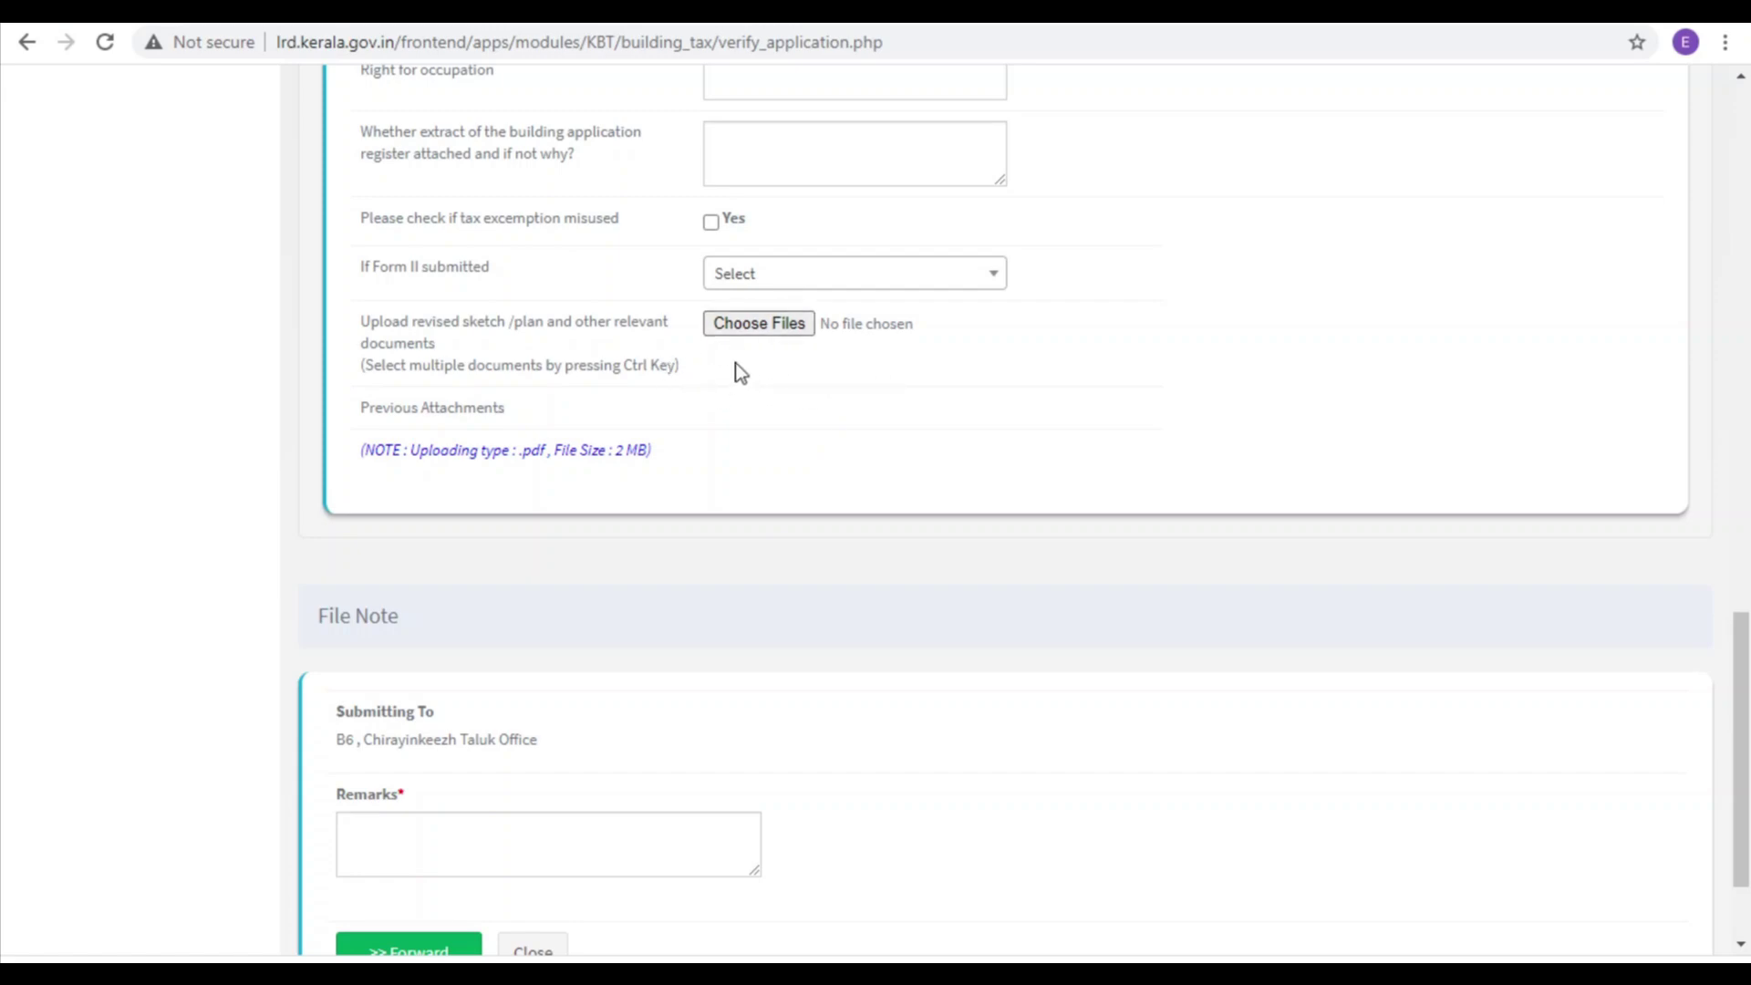
Step: Attach Pazhayakunnummel KBT1.pdf from Downloads as the revised sketch/plan document
{"action": "left_click", "coordinate": [769, 327]}
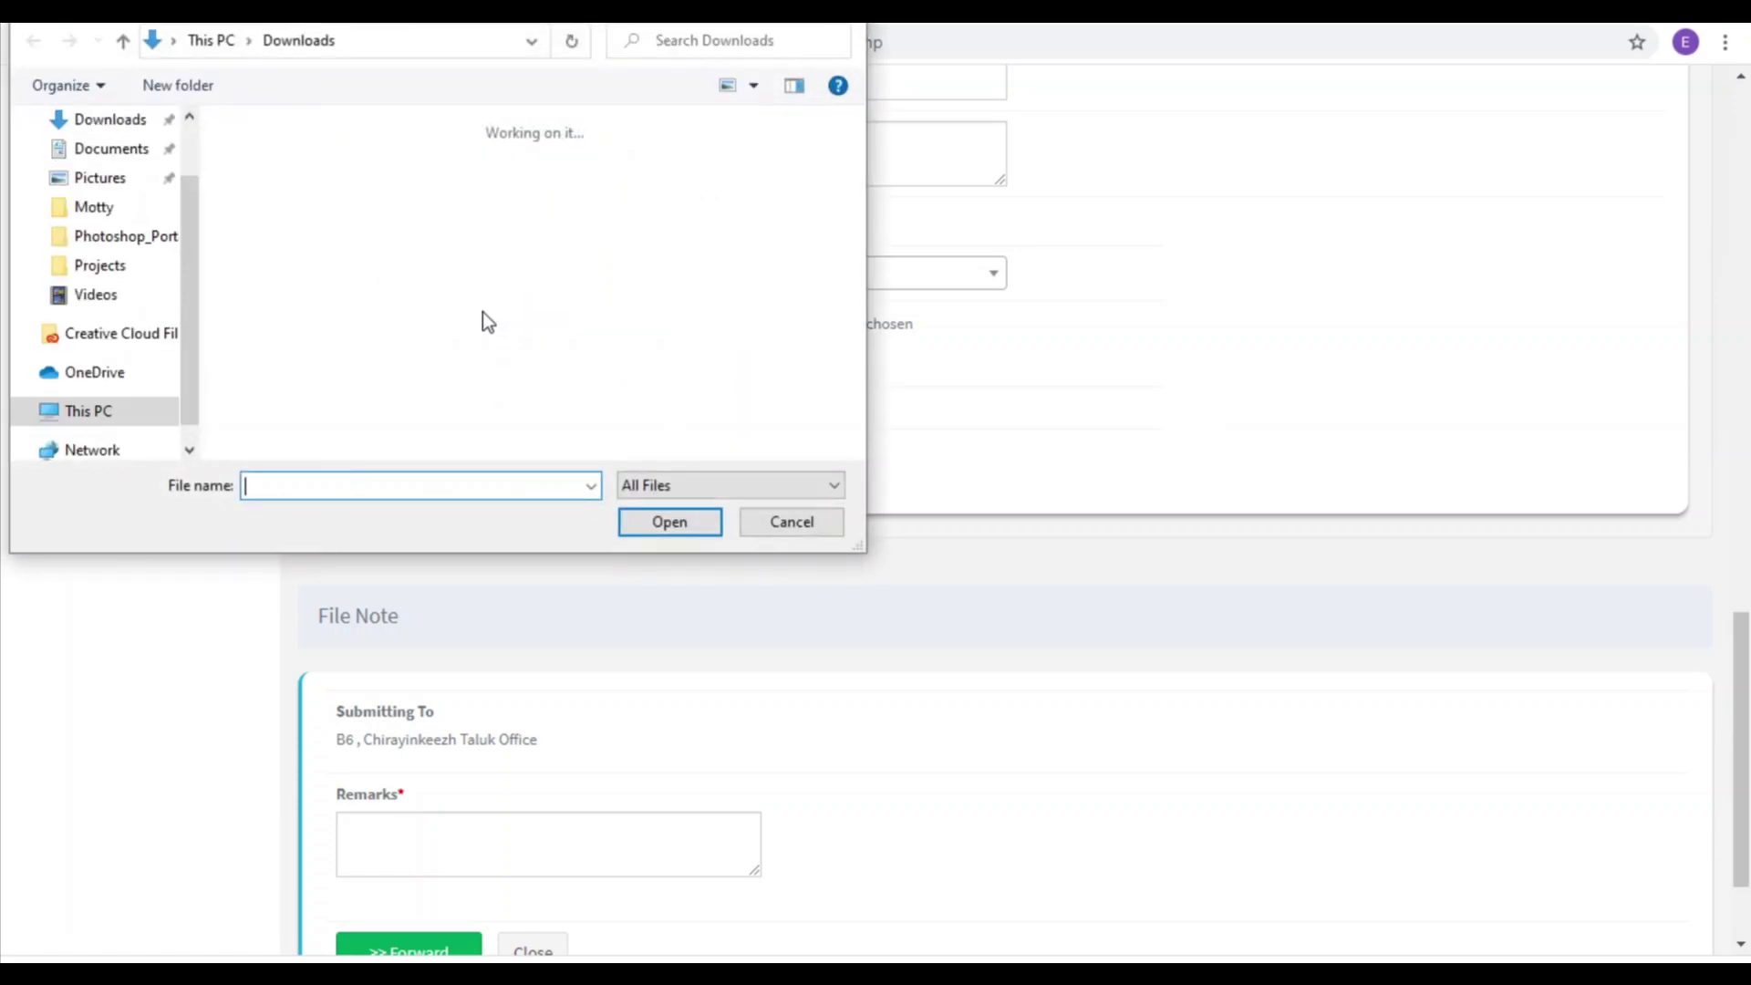
{"action": "left_click", "coordinate": [269, 219]}
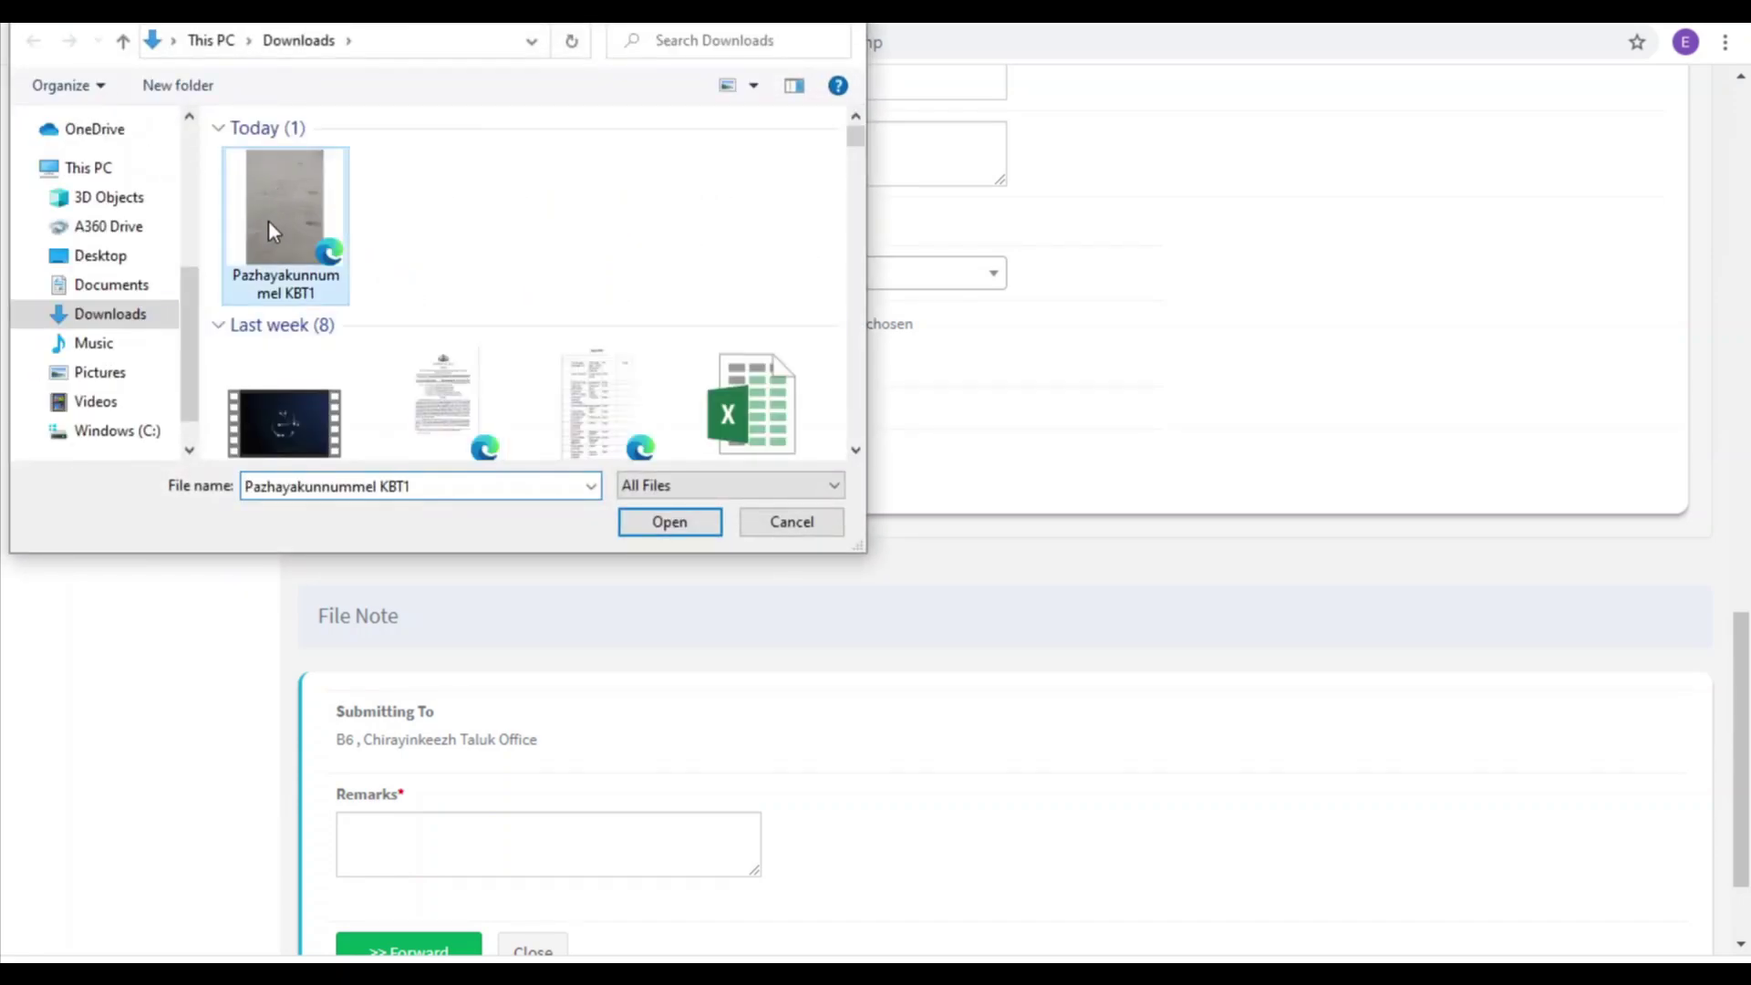
{"action": "left_click", "coordinate": [673, 522]}
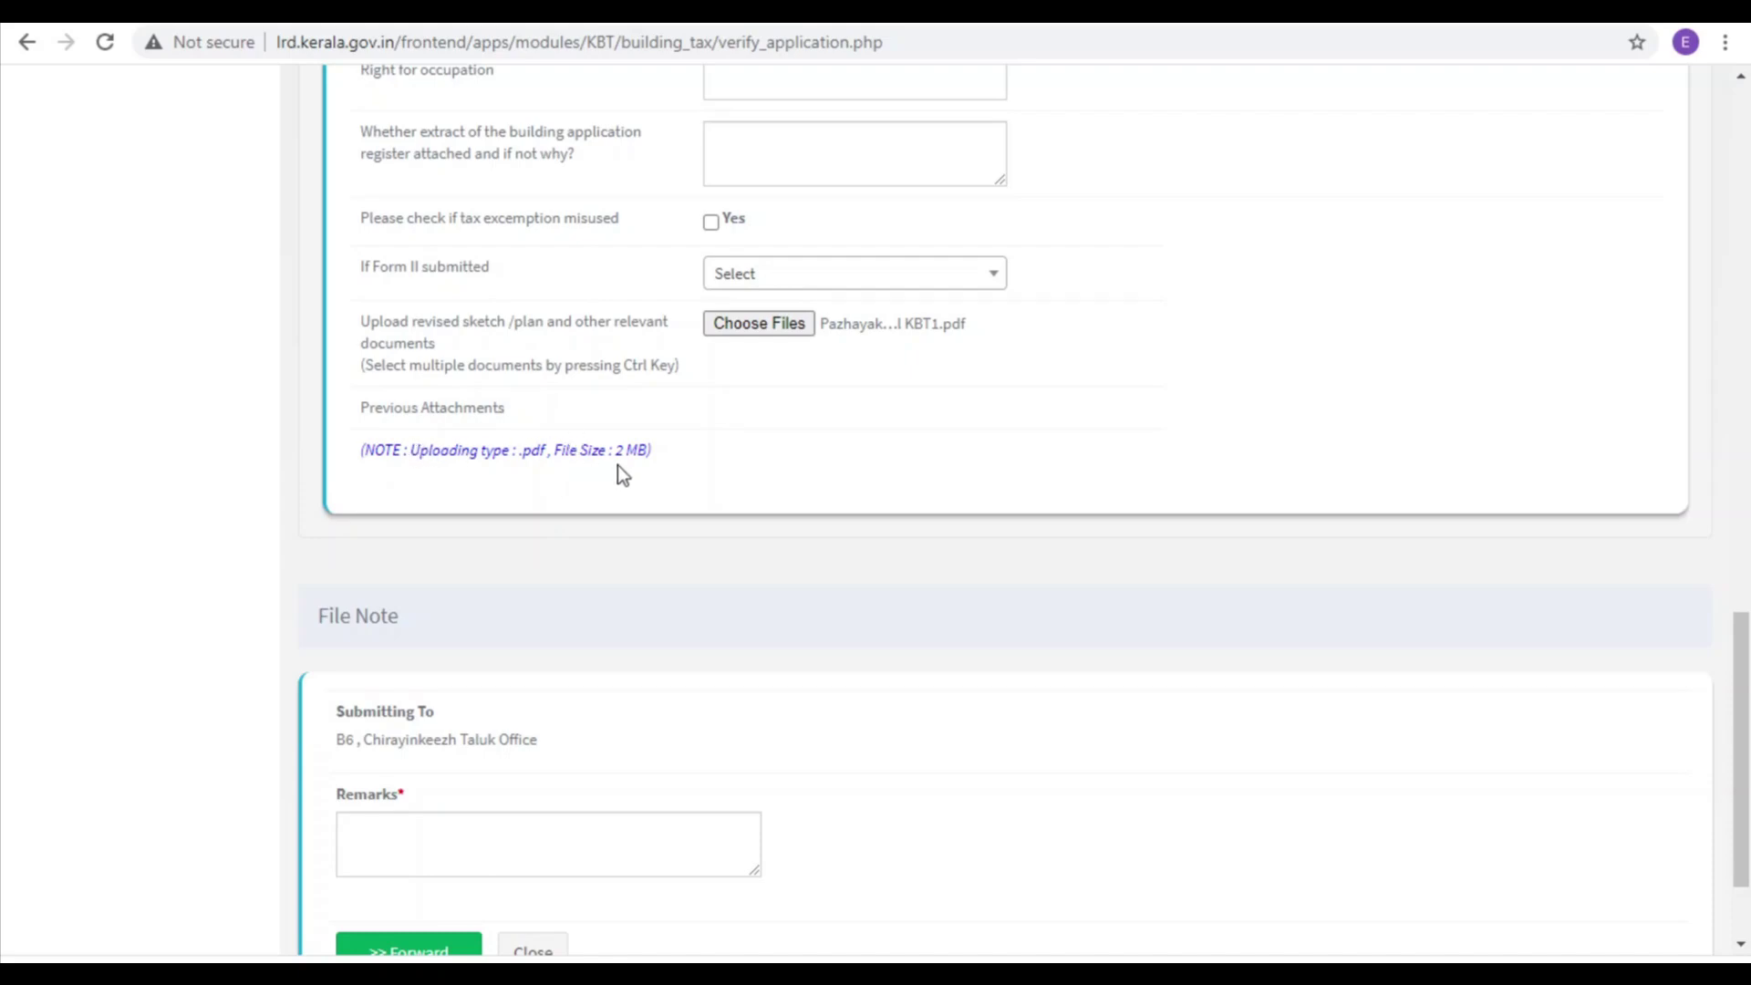
{"action": "scroll", "coordinate": [815, 425], "scroll_direction": "down", "scroll_amount": 2}
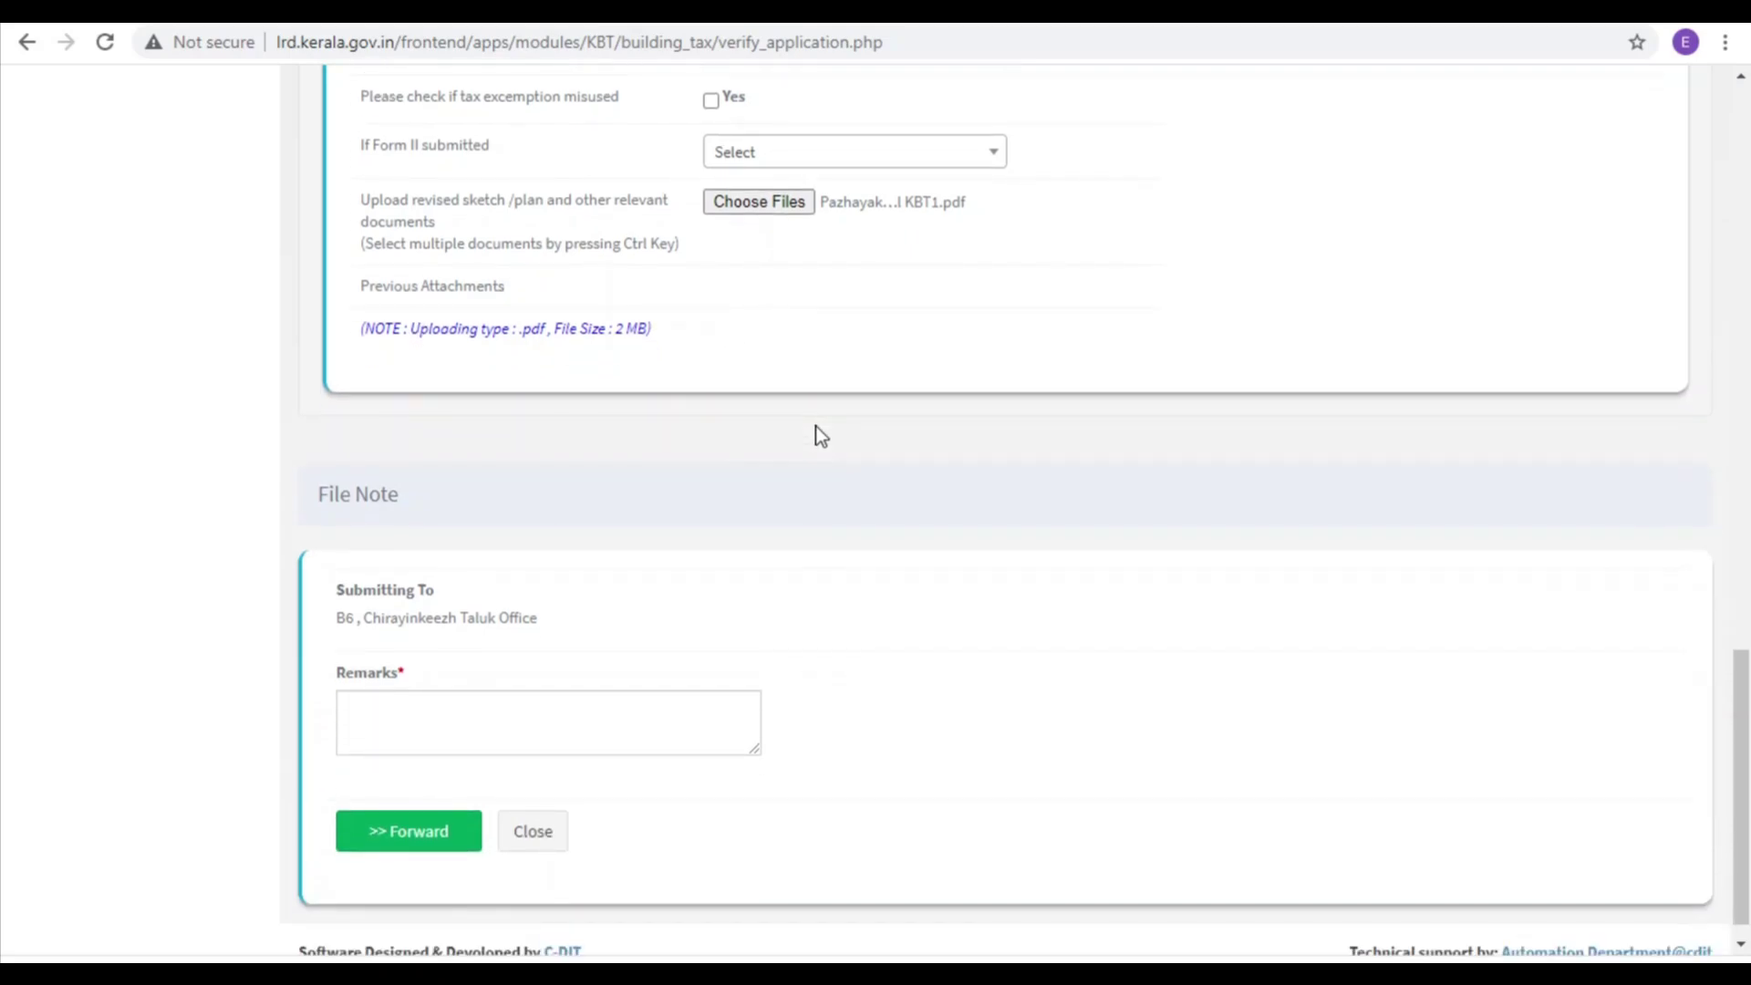
Step: Verify and forward the application with the remark 'May be approved', acknowledging the success alert
{"action": "left_click", "coordinate": [402, 693]}
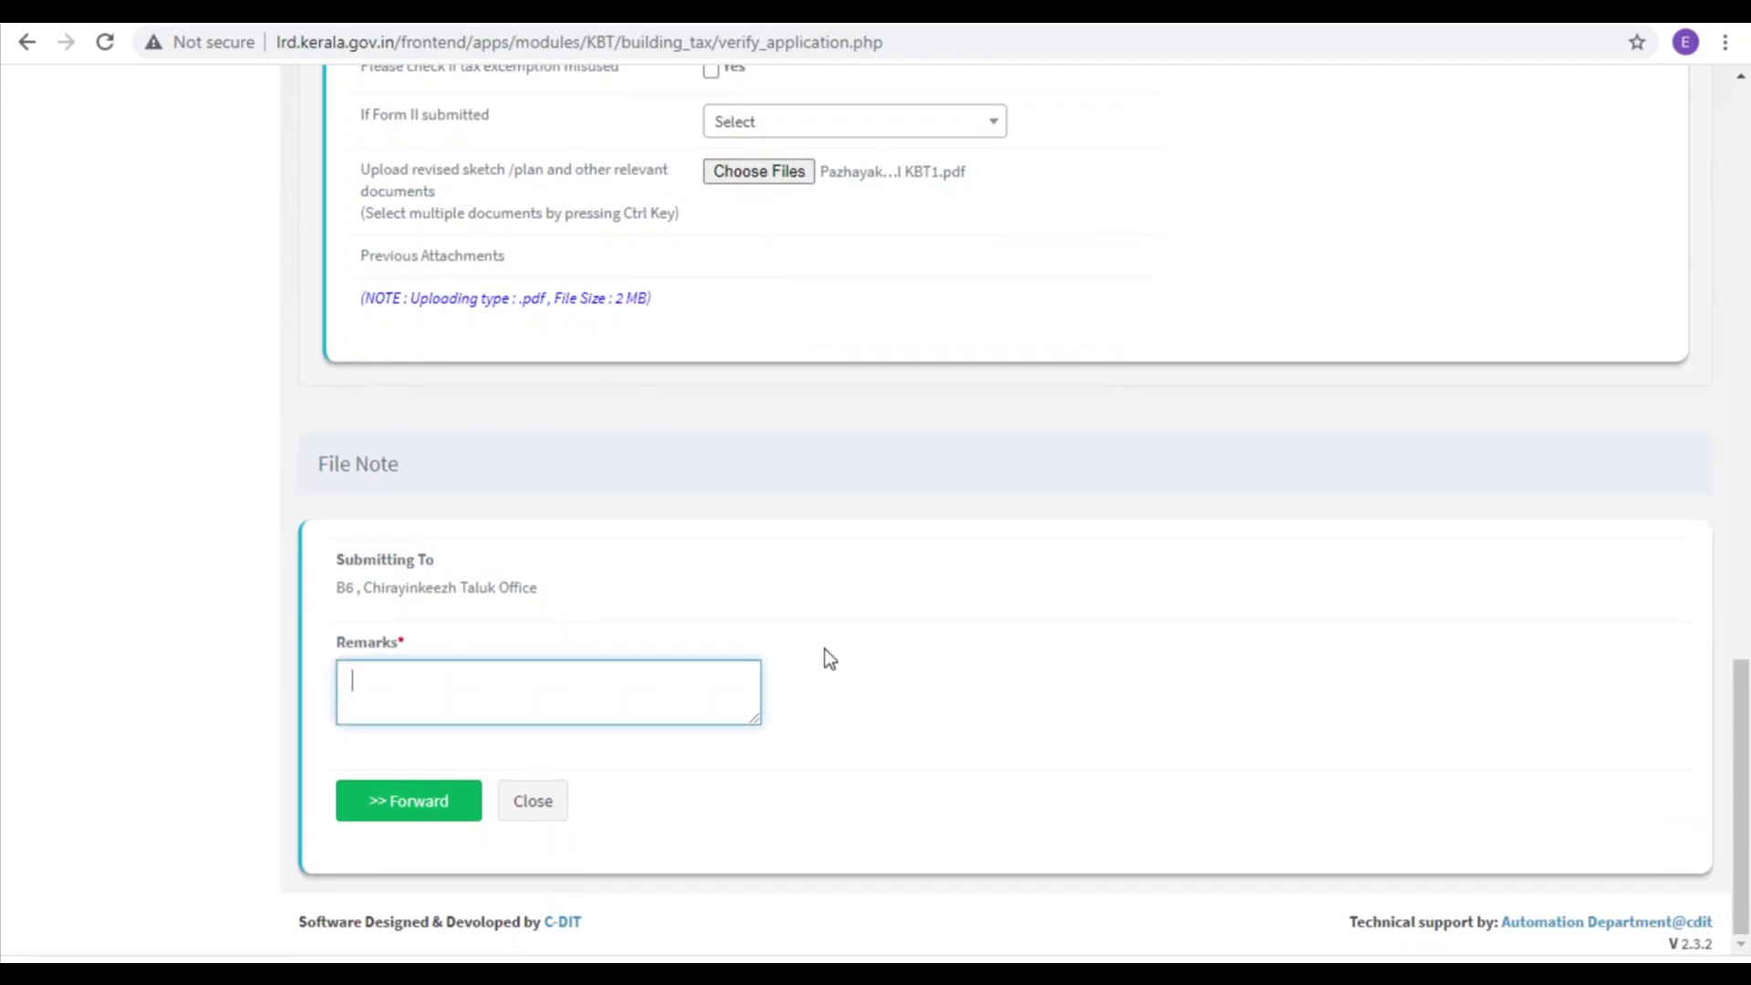
{"action": "type", "text": "May be approved"}
{"action": "left_click", "coordinate": [407, 806]}
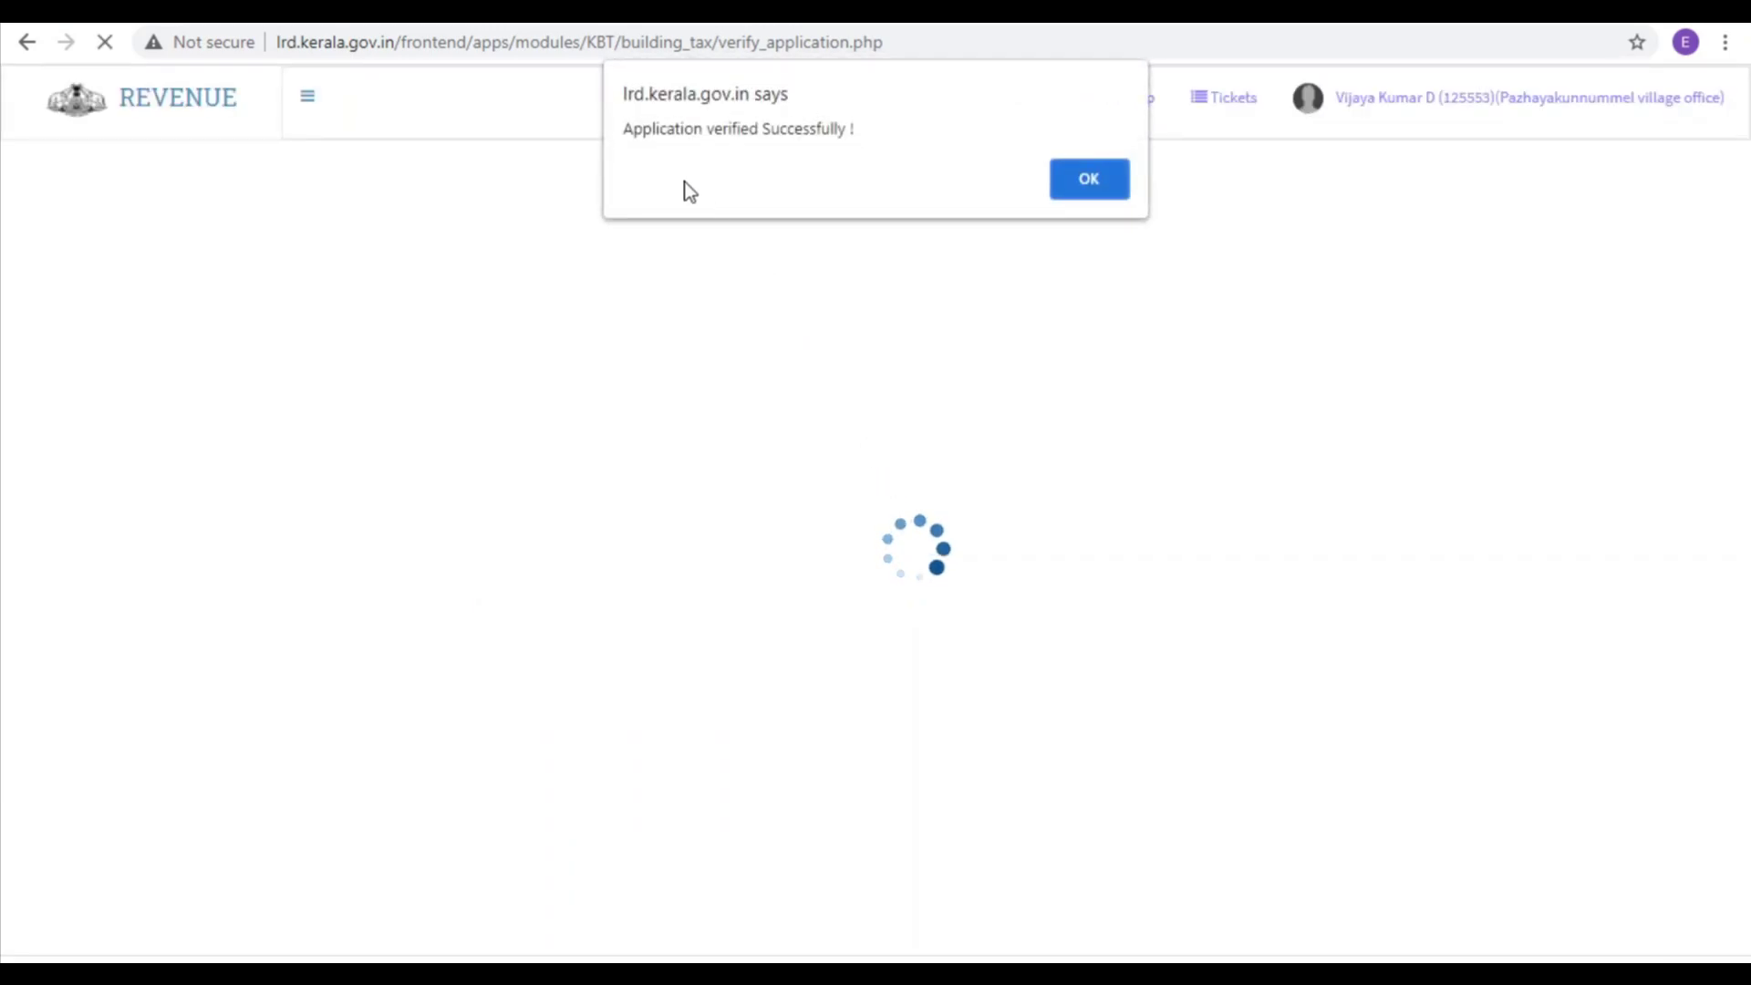
{"action": "left_click", "coordinate": [1089, 178]}
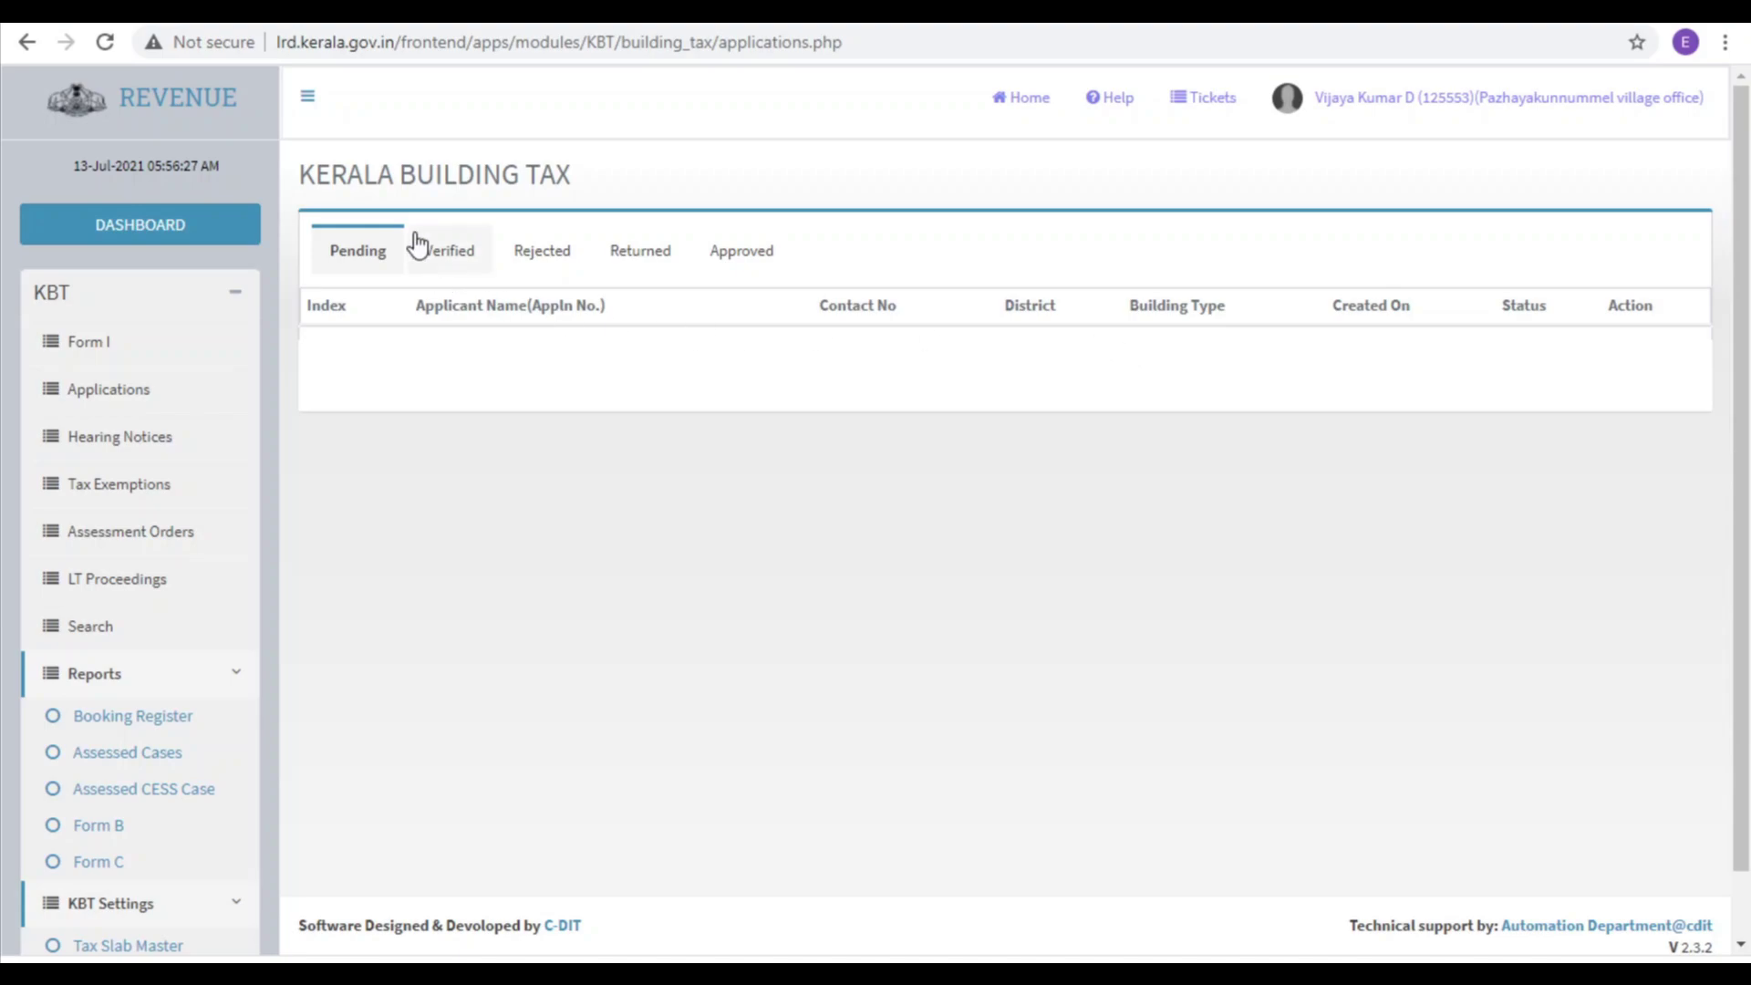
{"action": "left_click", "coordinate": [444, 247]}
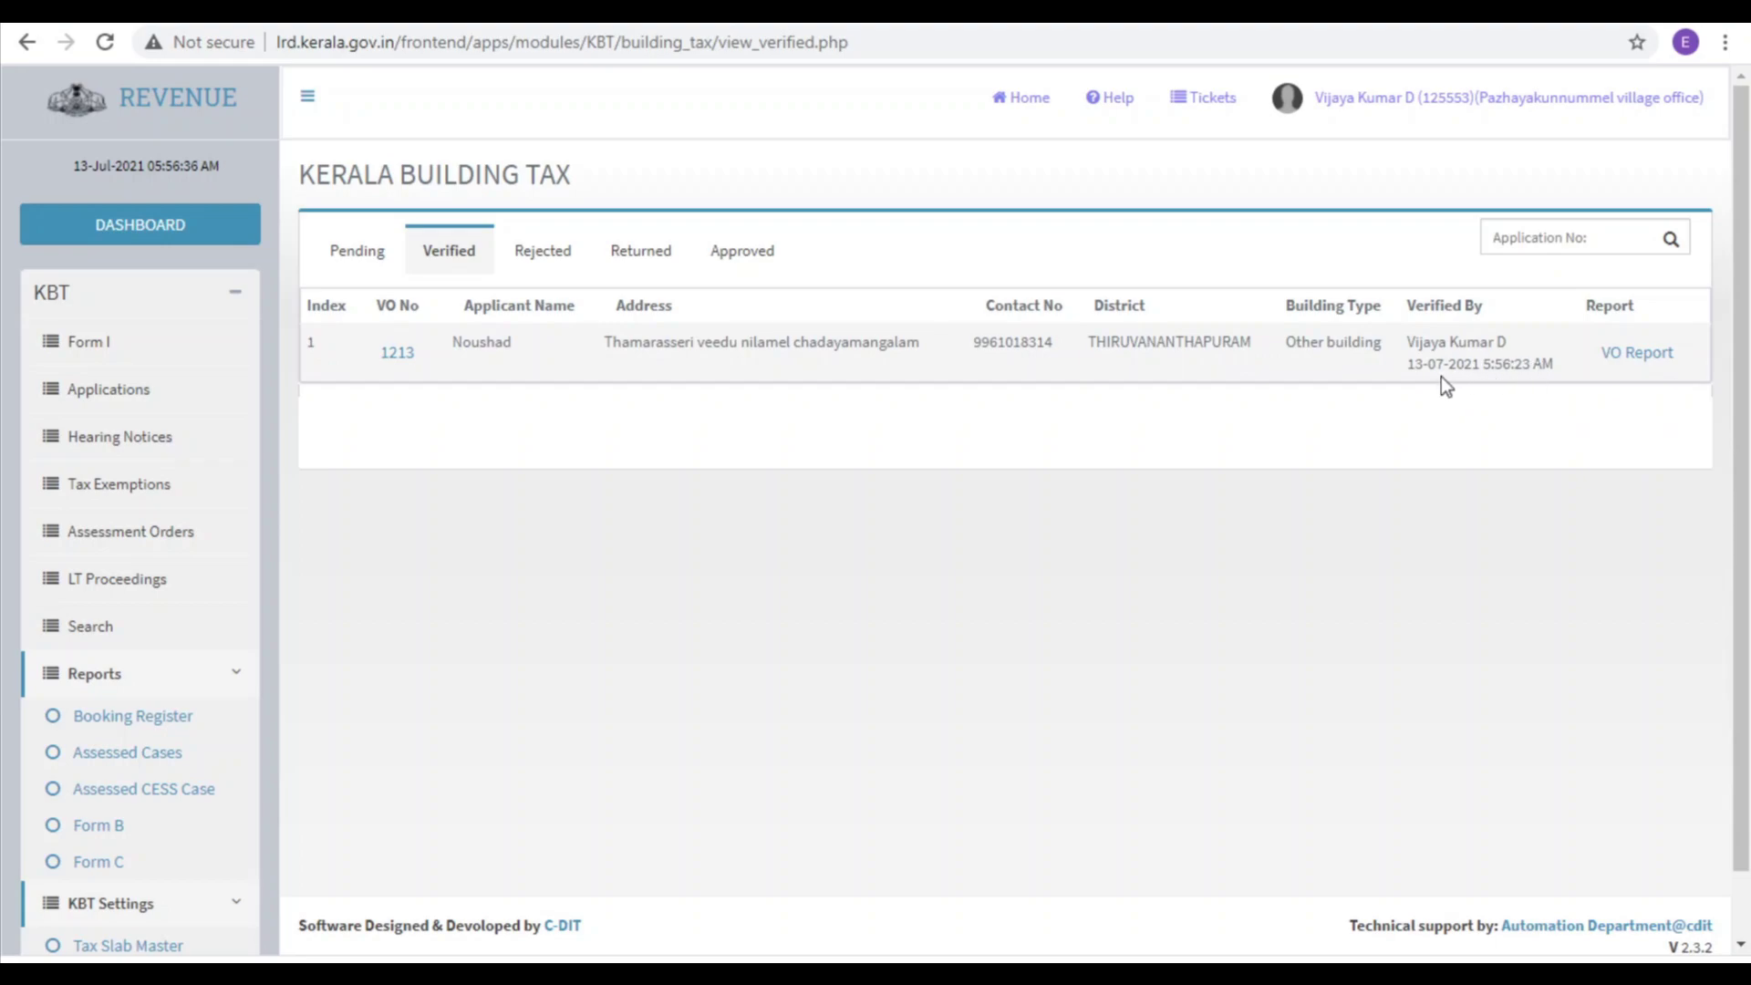
{"action": "left_click", "coordinate": [1647, 354]}
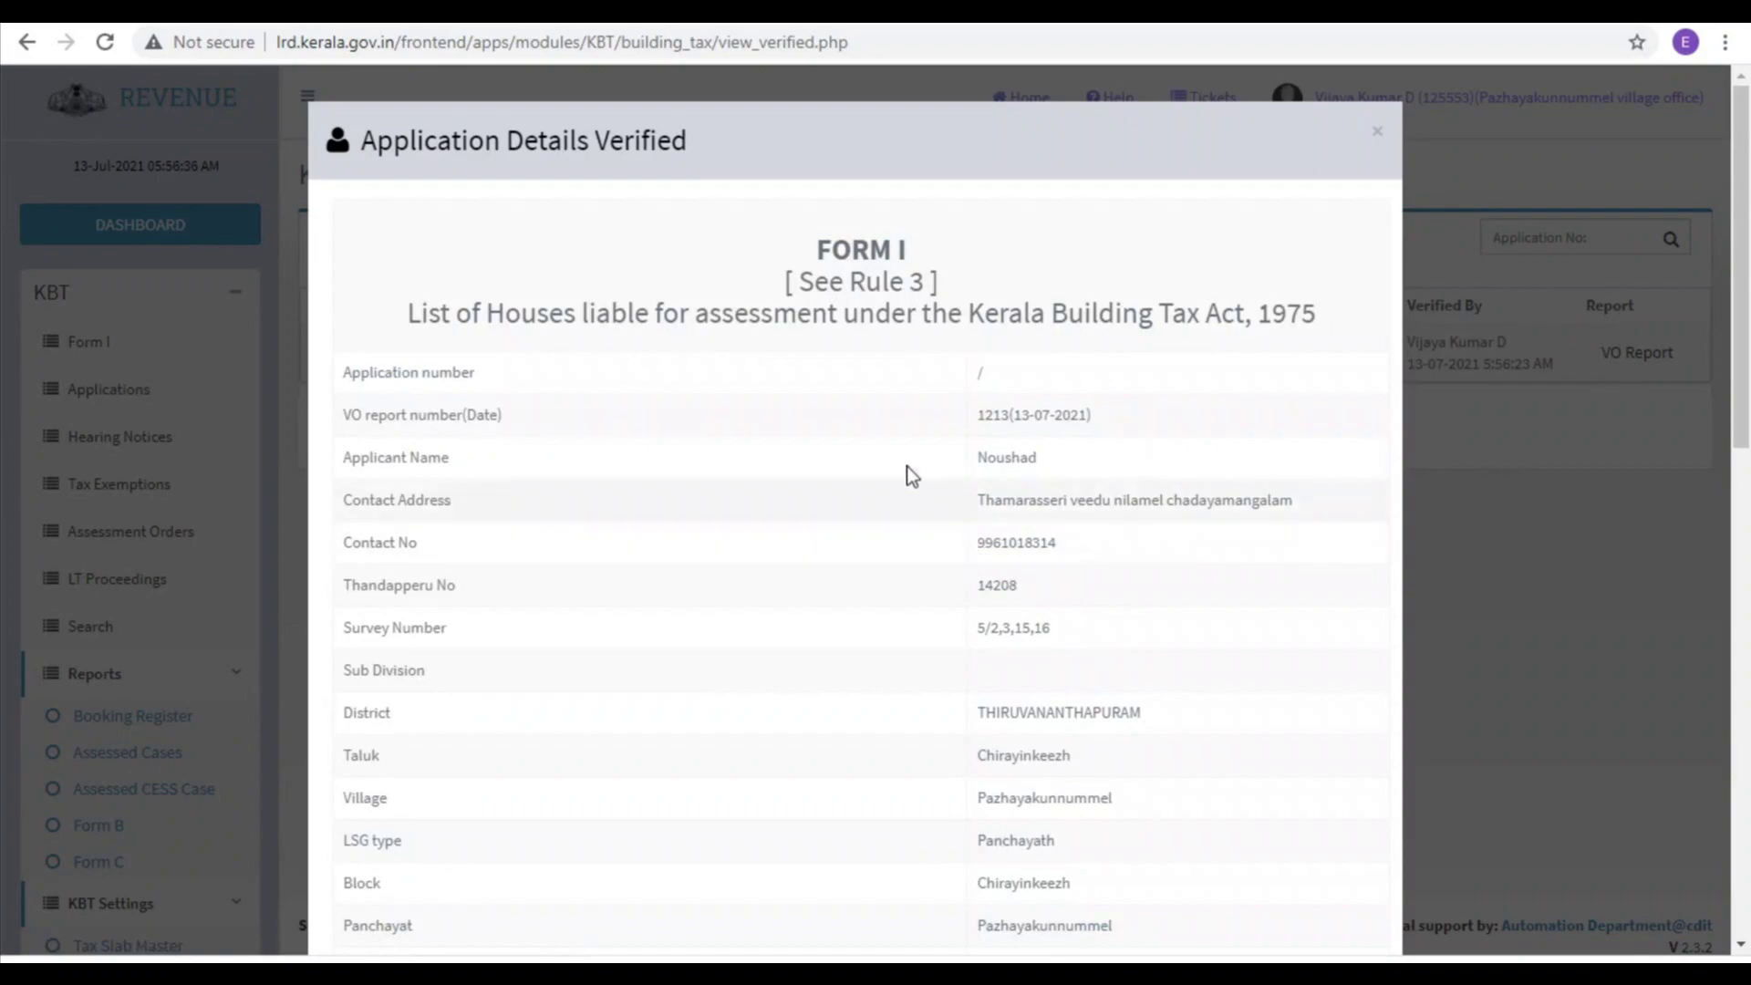
{"action": "scroll", "coordinate": [980, 666], "scroll_direction": "down", "scroll_amount": 5}
{"action": "scroll", "coordinate": [980, 661], "scroll_direction": "down", "scroll_amount": 7}
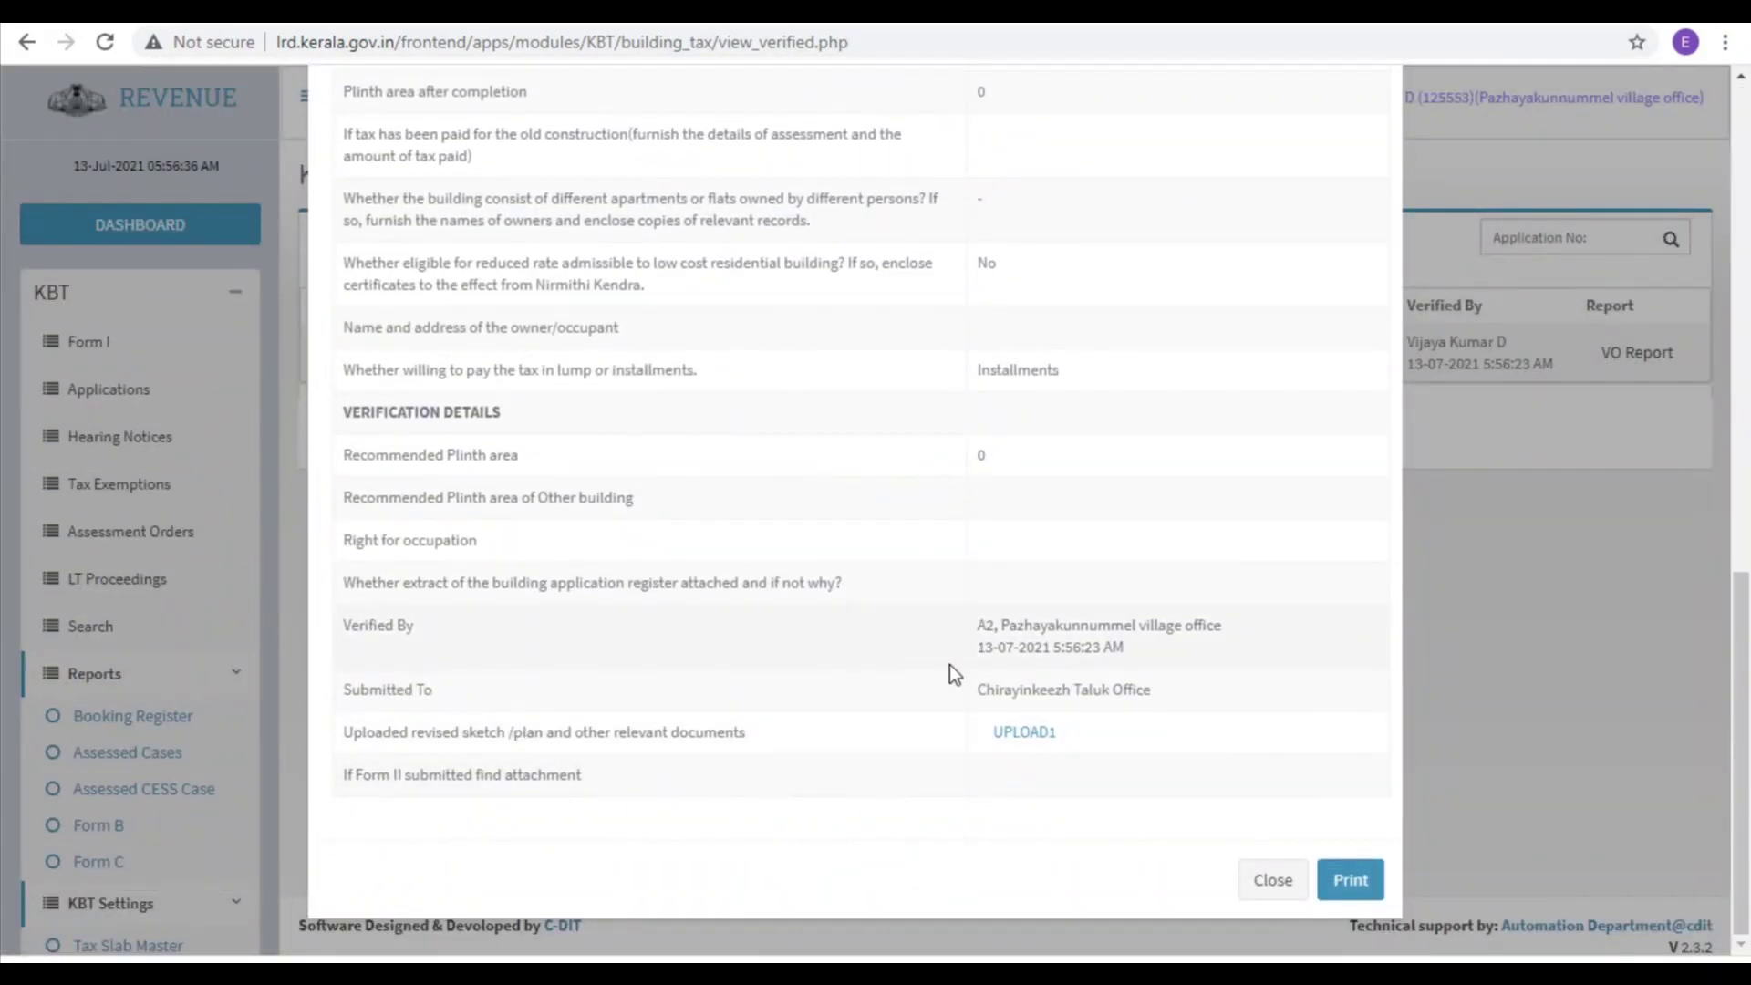
{"action": "key", "text": "Escape"}
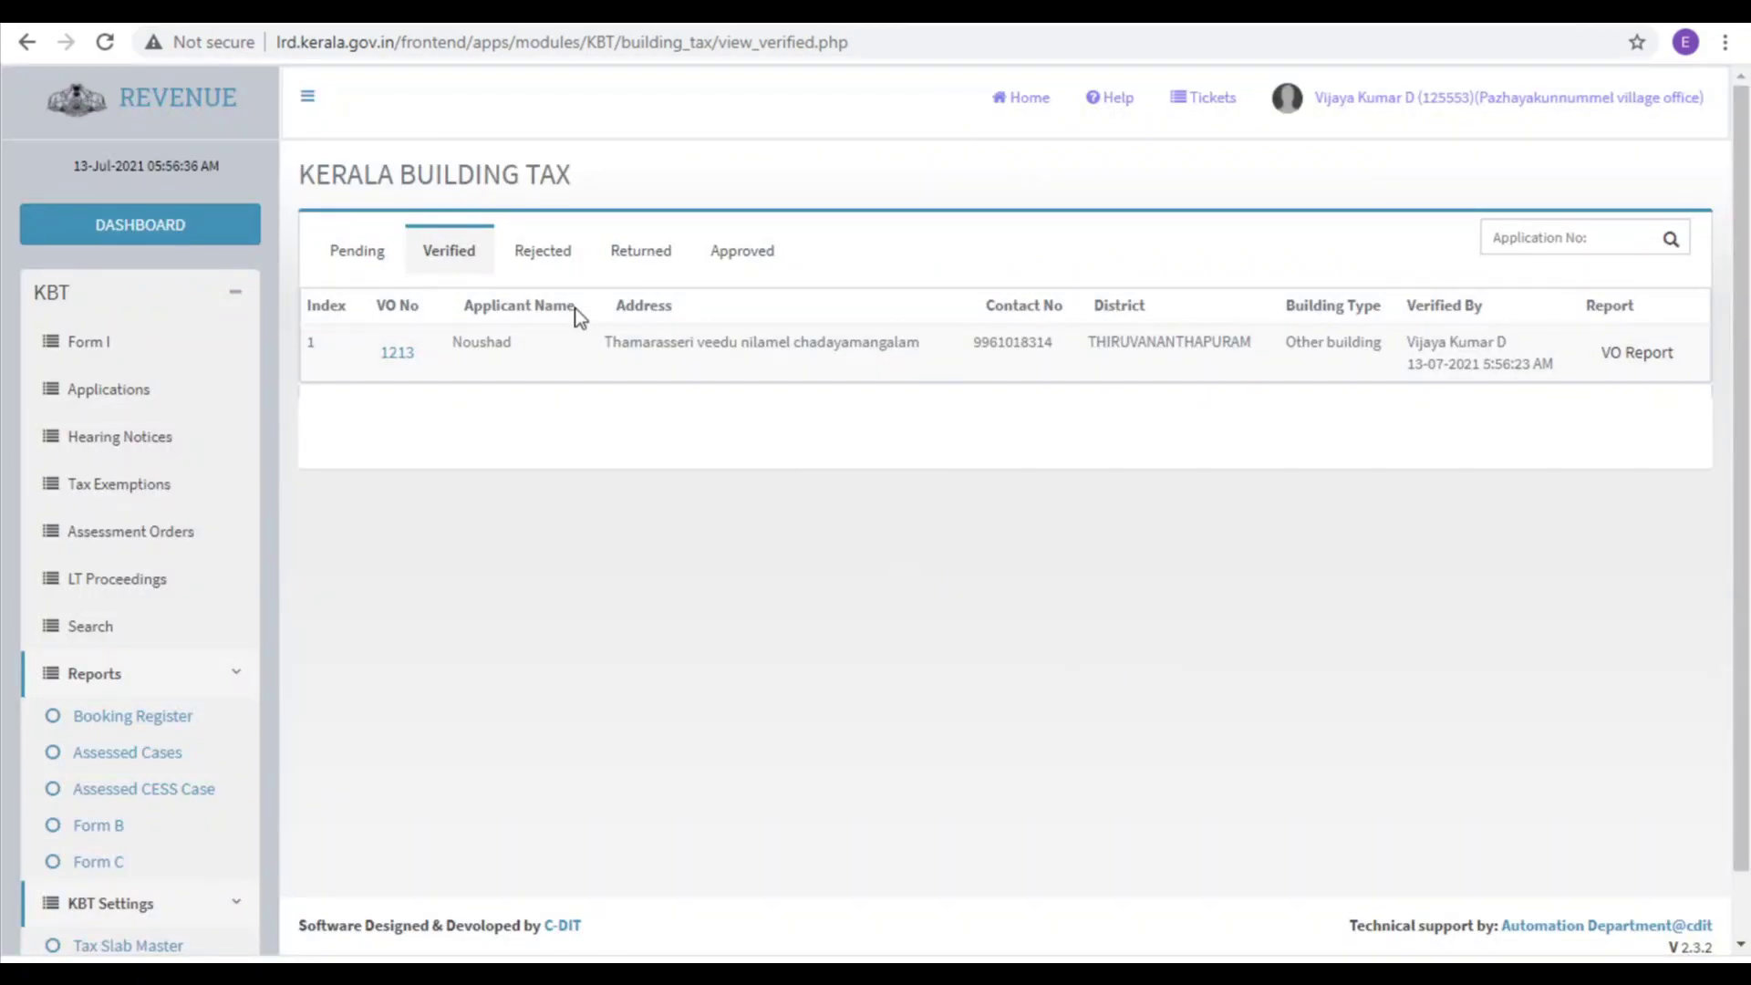
{"action": "left_click", "coordinate": [102, 394]}
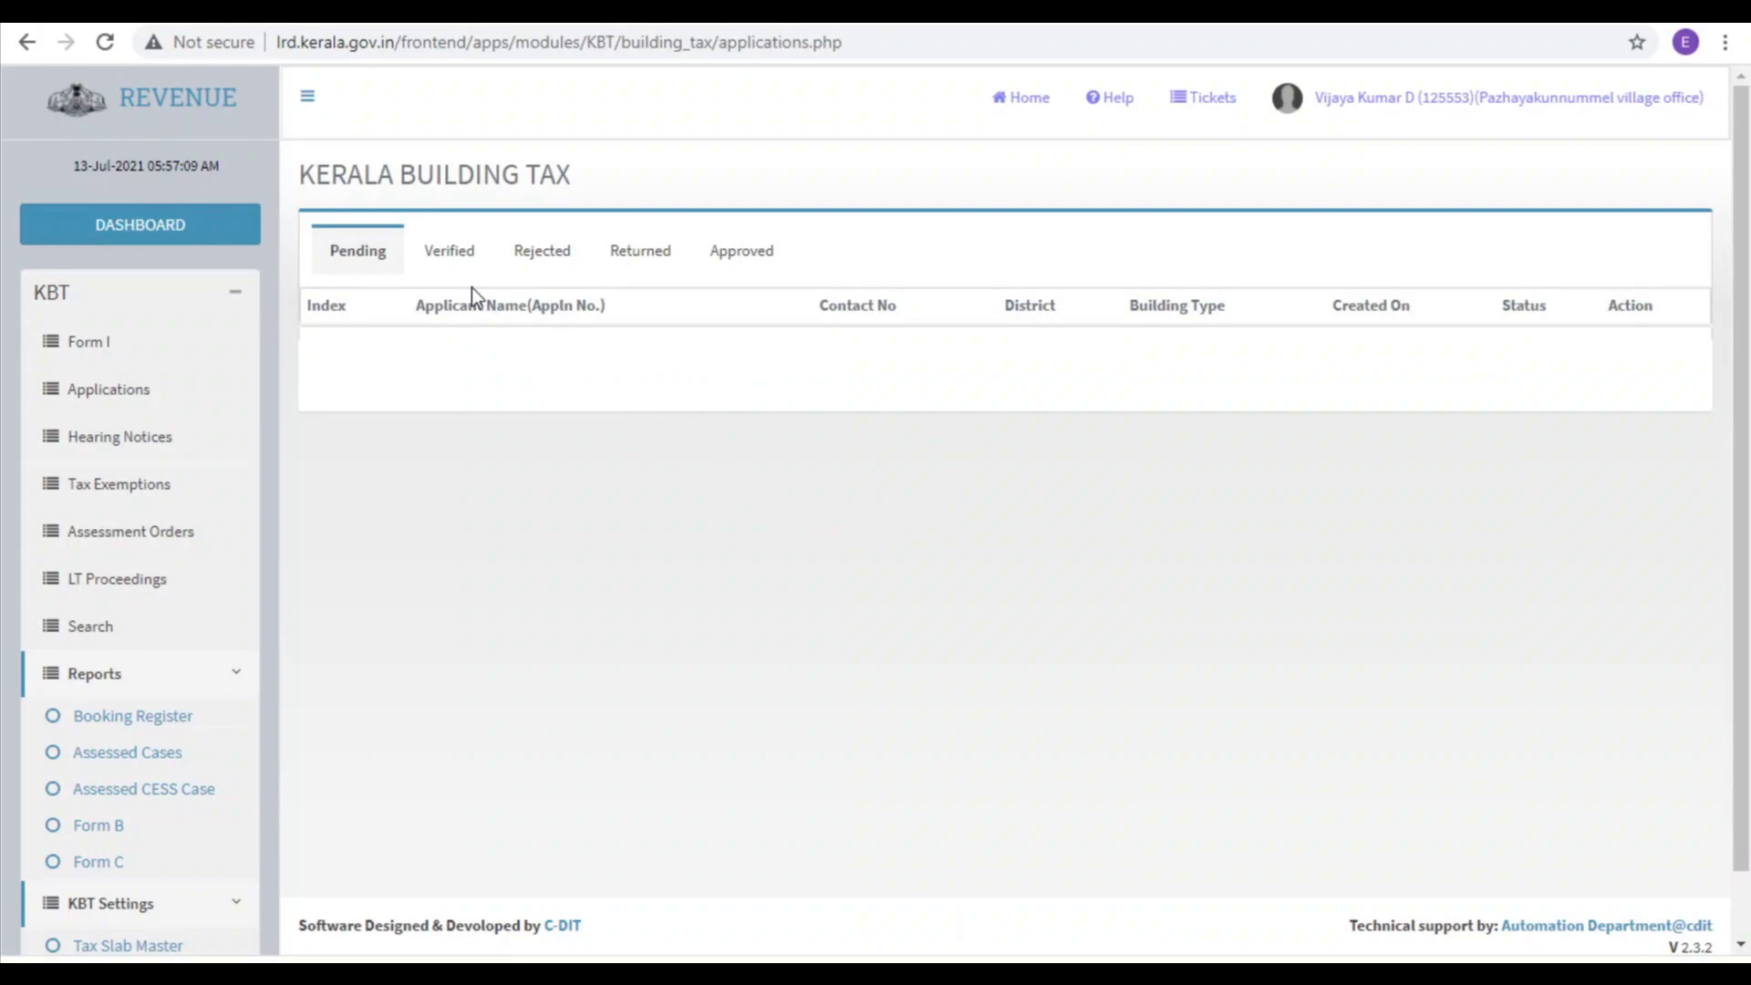
Step: Go to the taluk's Kerala Building Tax File Movement inbox listing the Pazhayakunnummel file
{"action": "left_click", "coordinate": [451, 255]}
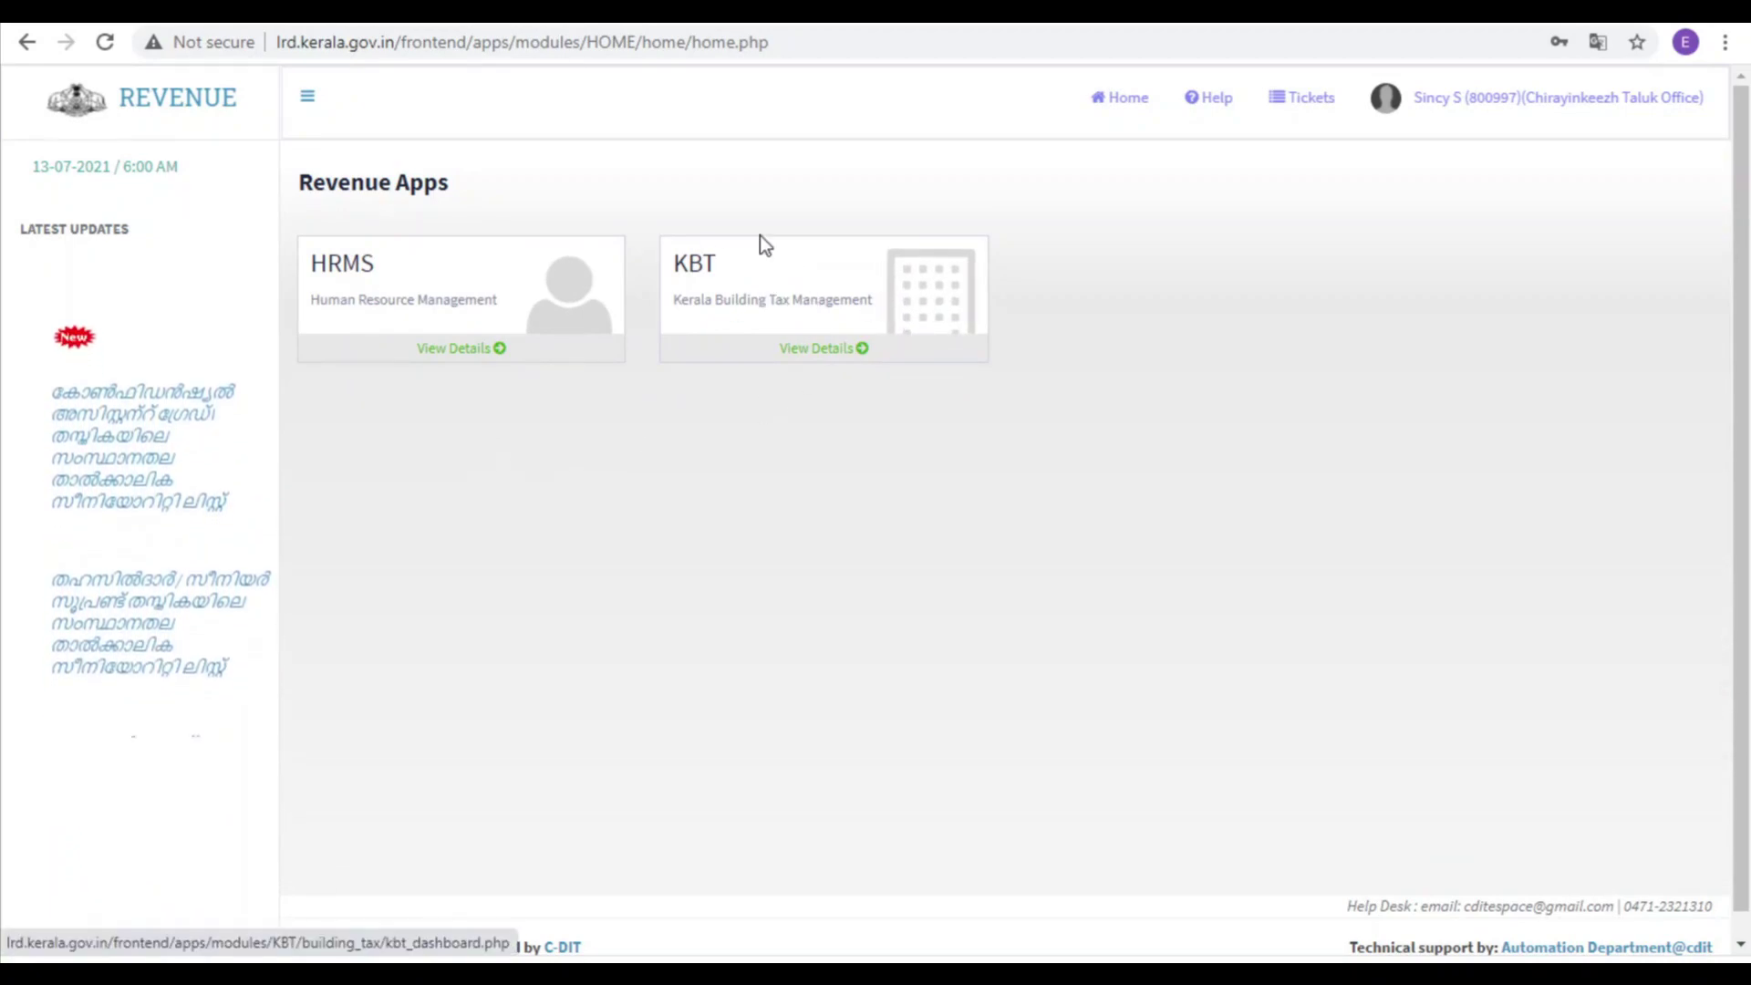
{"action": "left_click", "coordinate": [702, 276]}
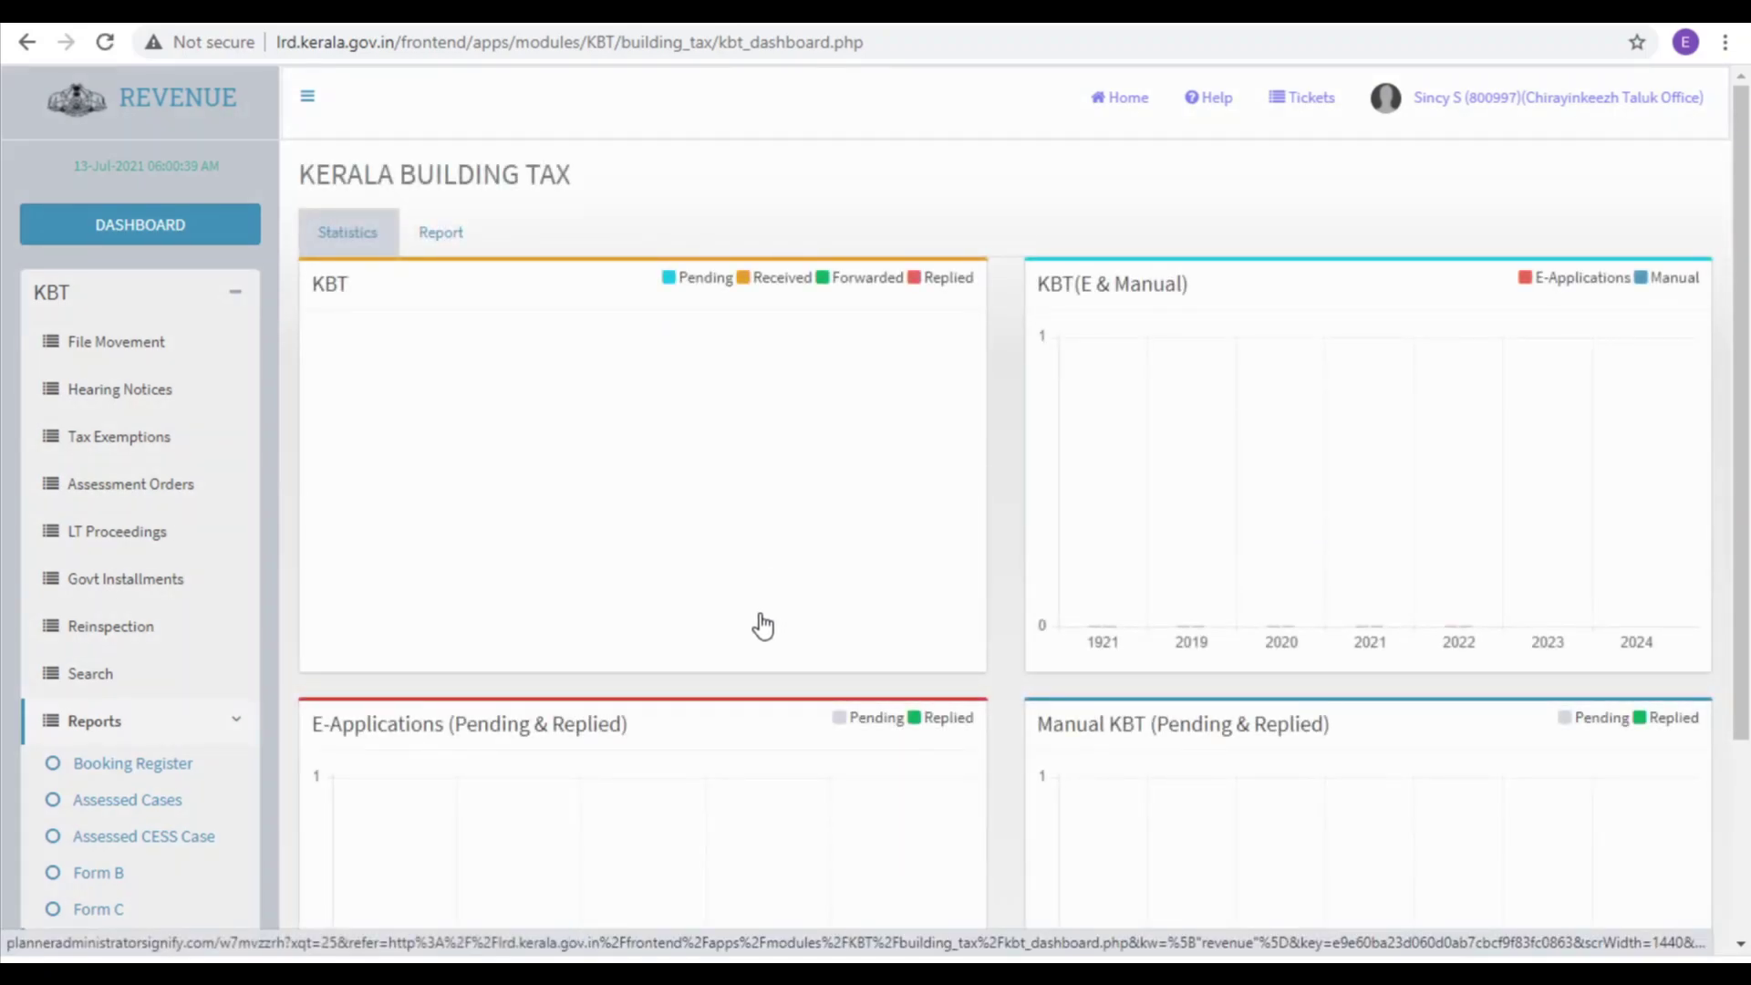
{"action": "left_click", "coordinate": [121, 351]}
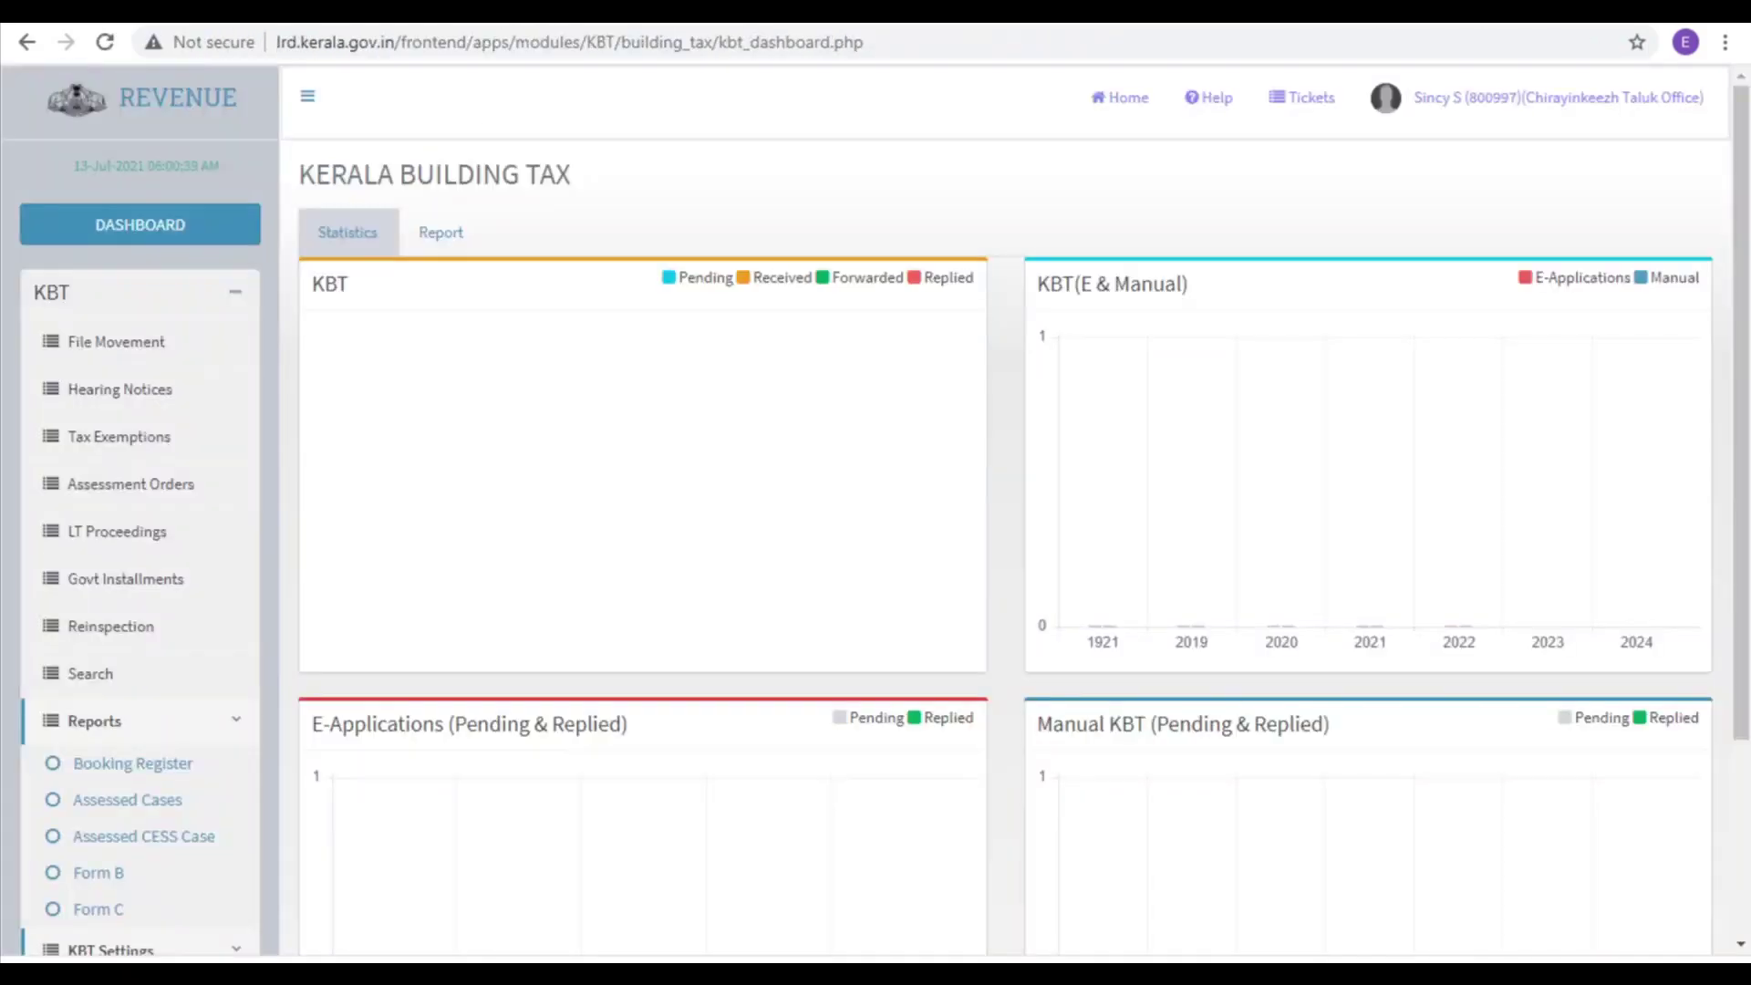
{"action": "left_click", "coordinate": [116, 349]}
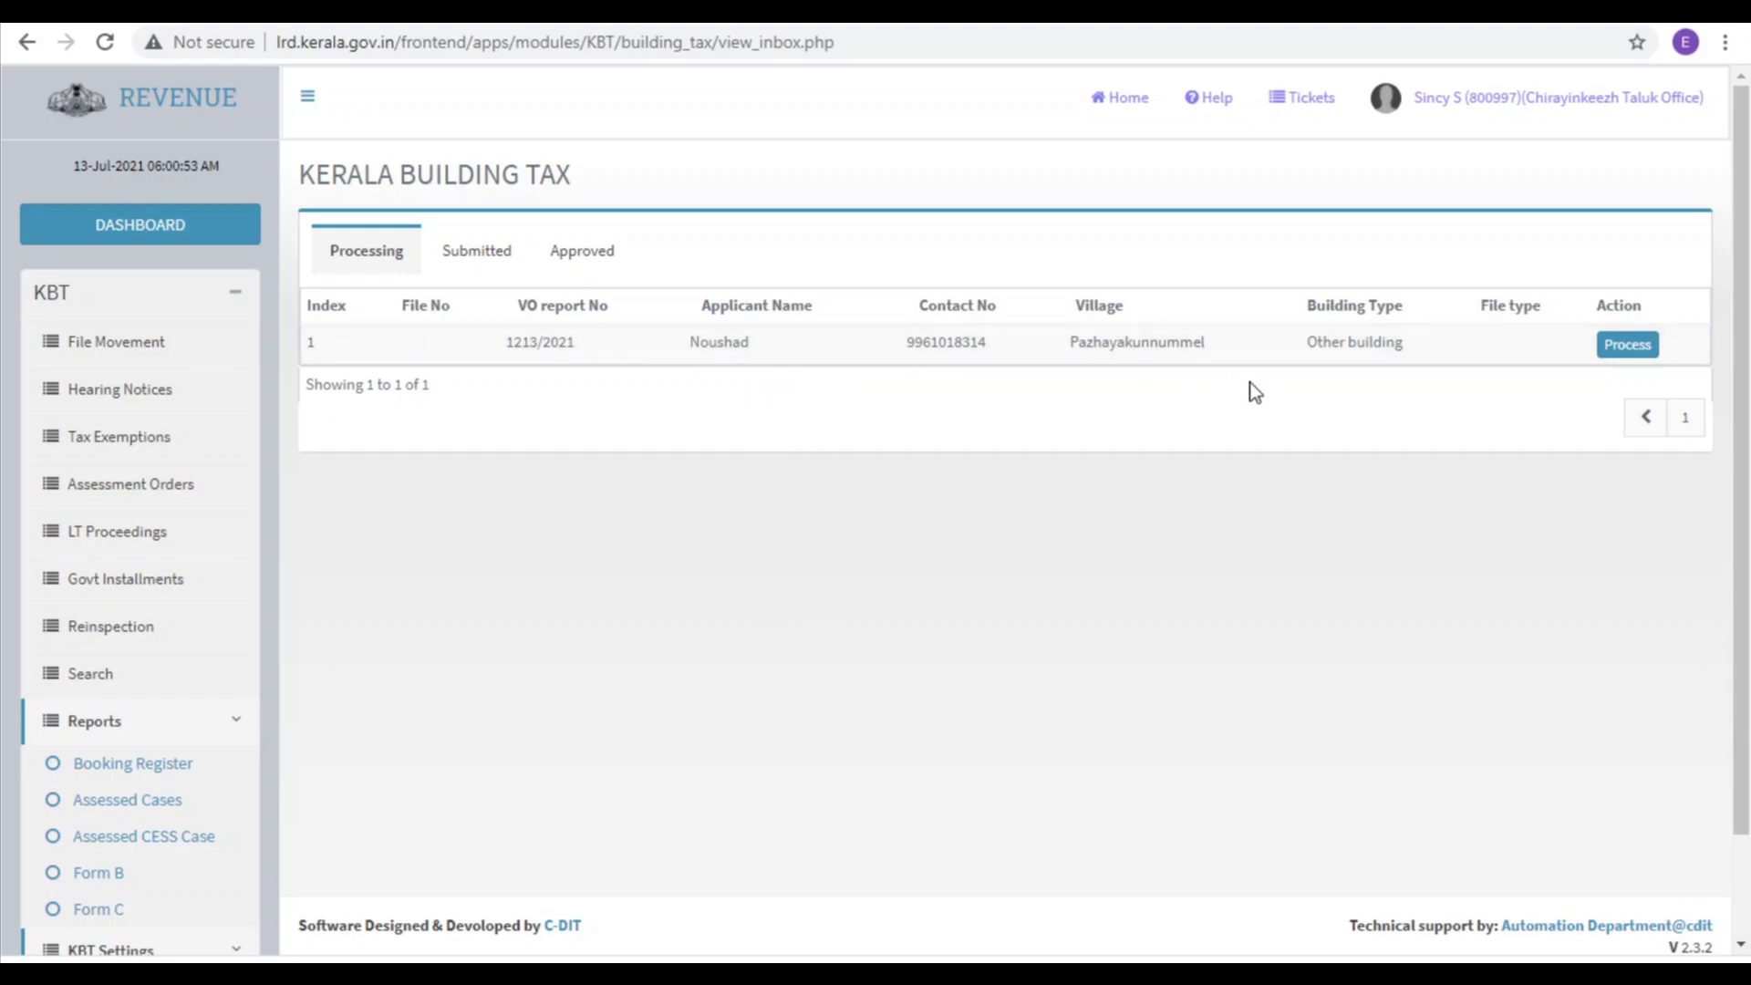
Step: Process the Pazhayakunnummel file and review its note proposing 1950 rupees building tax
{"action": "left_click", "coordinate": [1631, 346]}
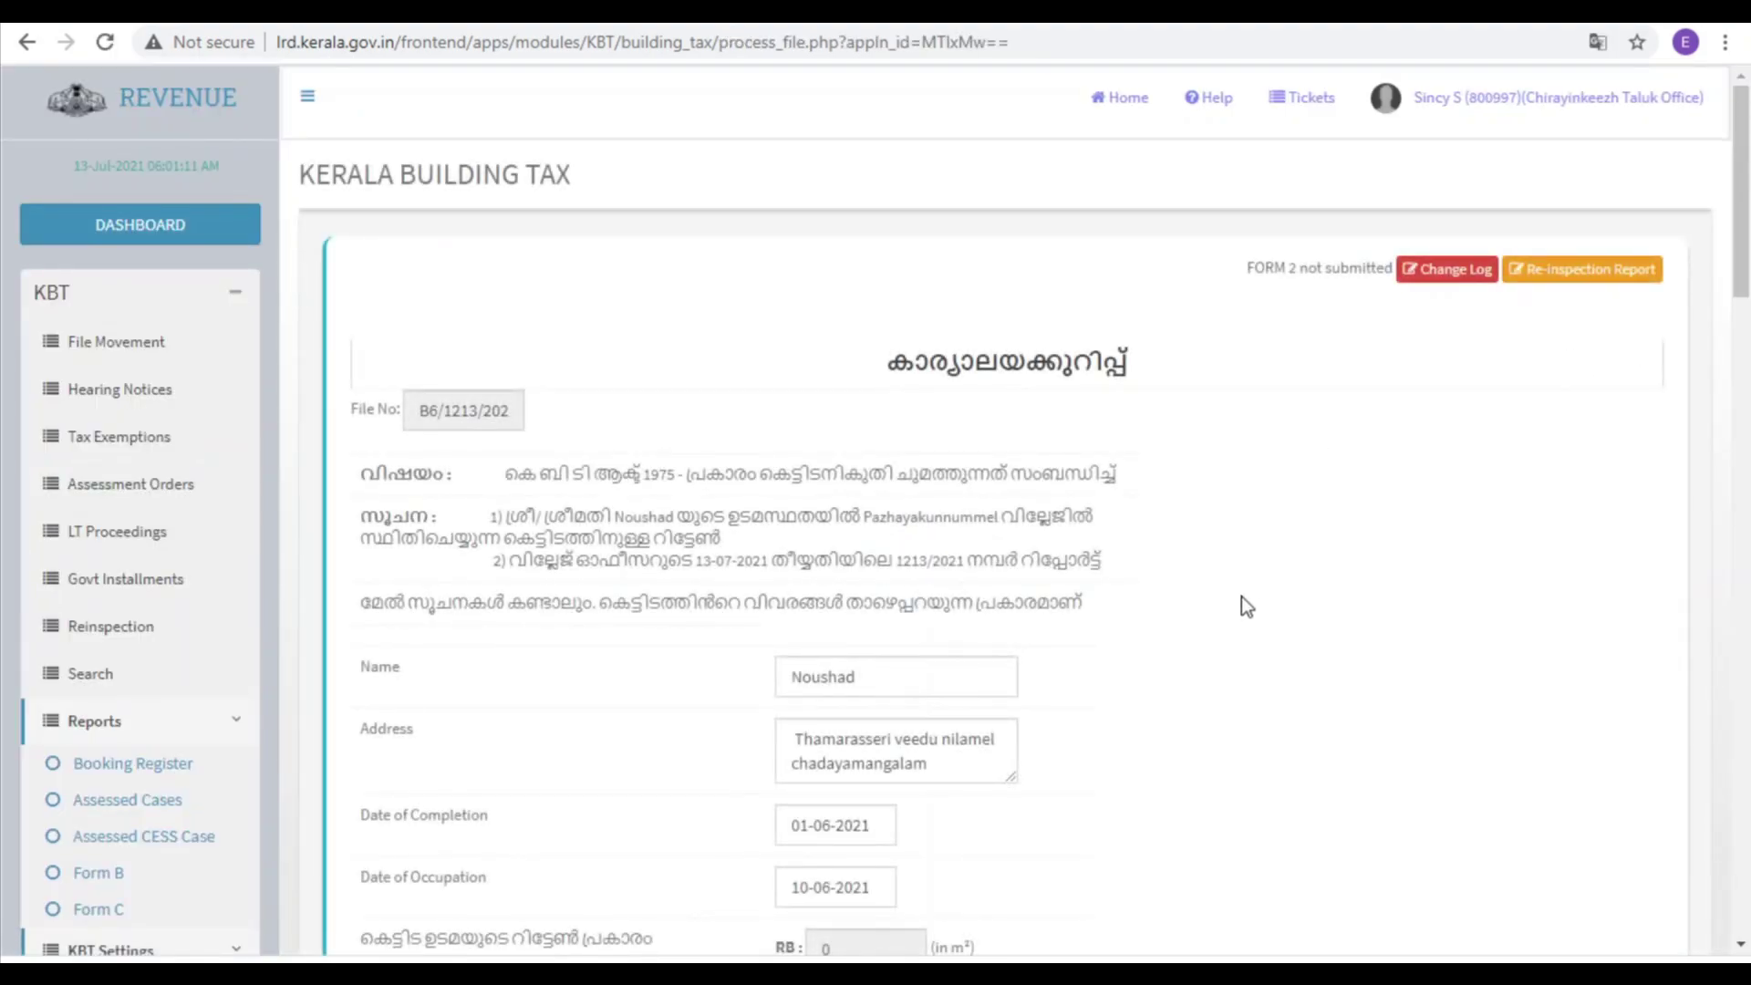
{"action": "scroll", "coordinate": [1240, 597], "scroll_direction": "down", "scroll_amount": 3}
{"action": "scroll", "coordinate": [1240, 596], "scroll_direction": "up", "scroll_amount": 3}
{"action": "scroll", "coordinate": [684, 646], "scroll_direction": "down", "scroll_amount": 6}
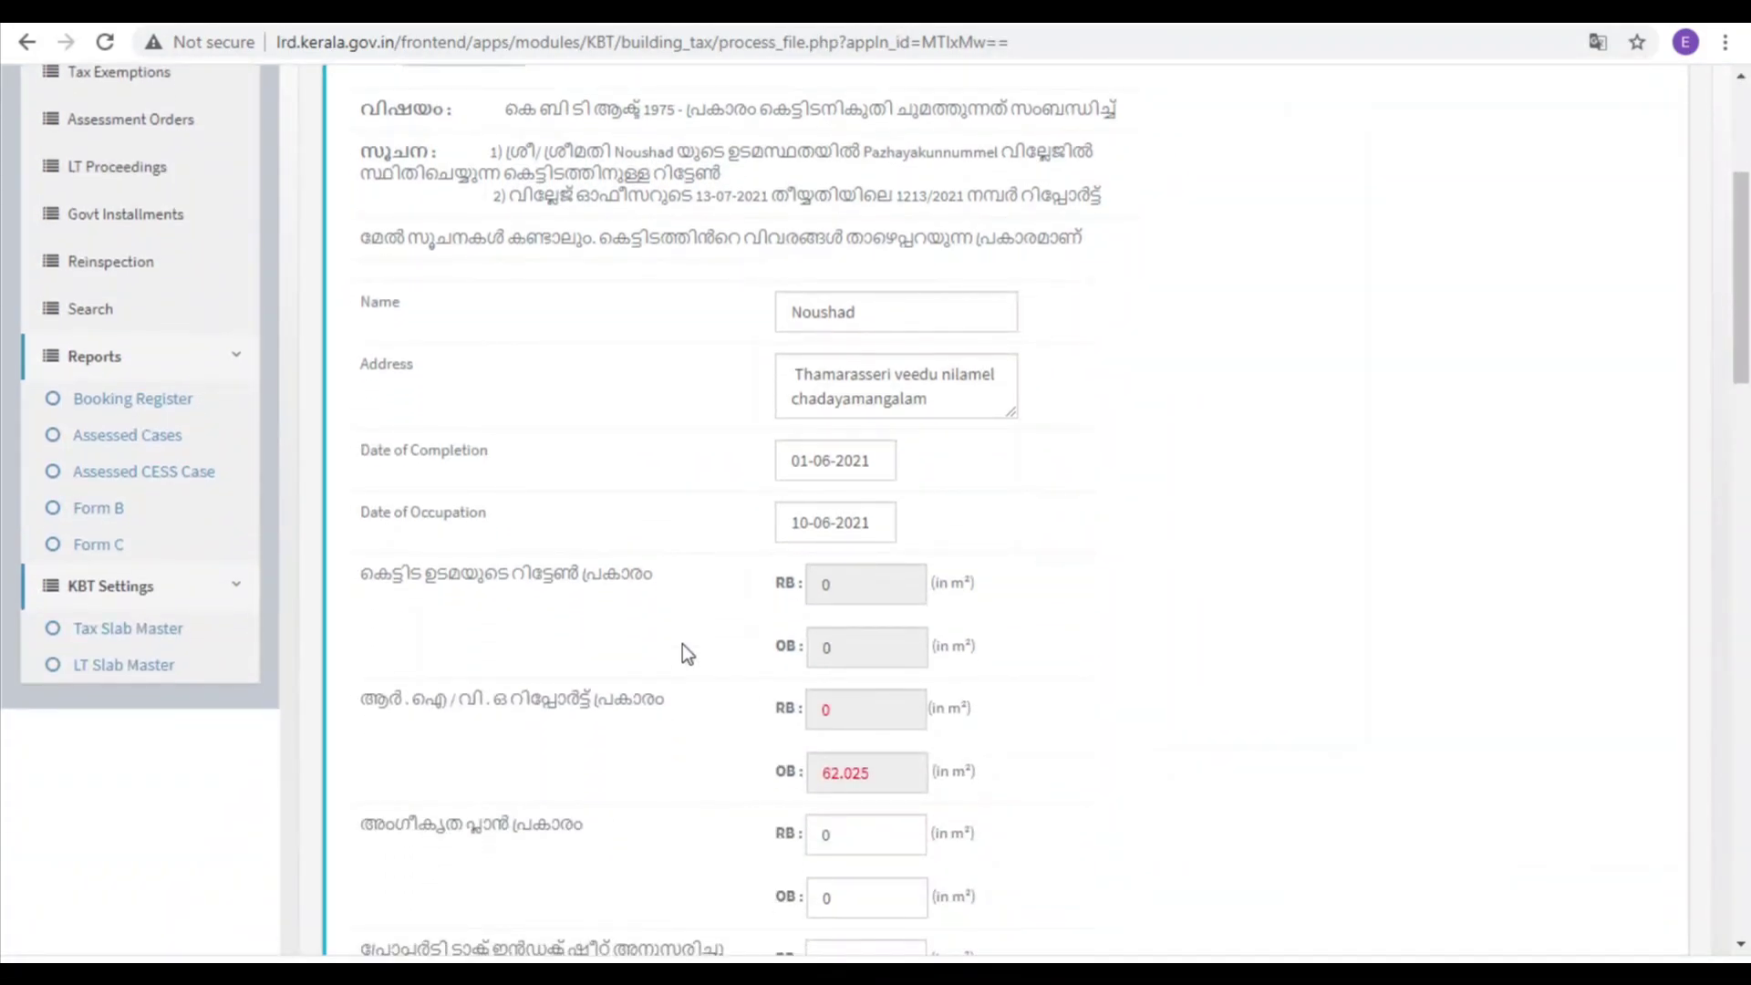
{"action": "scroll", "coordinate": [682, 644], "scroll_direction": "down", "scroll_amount": 2}
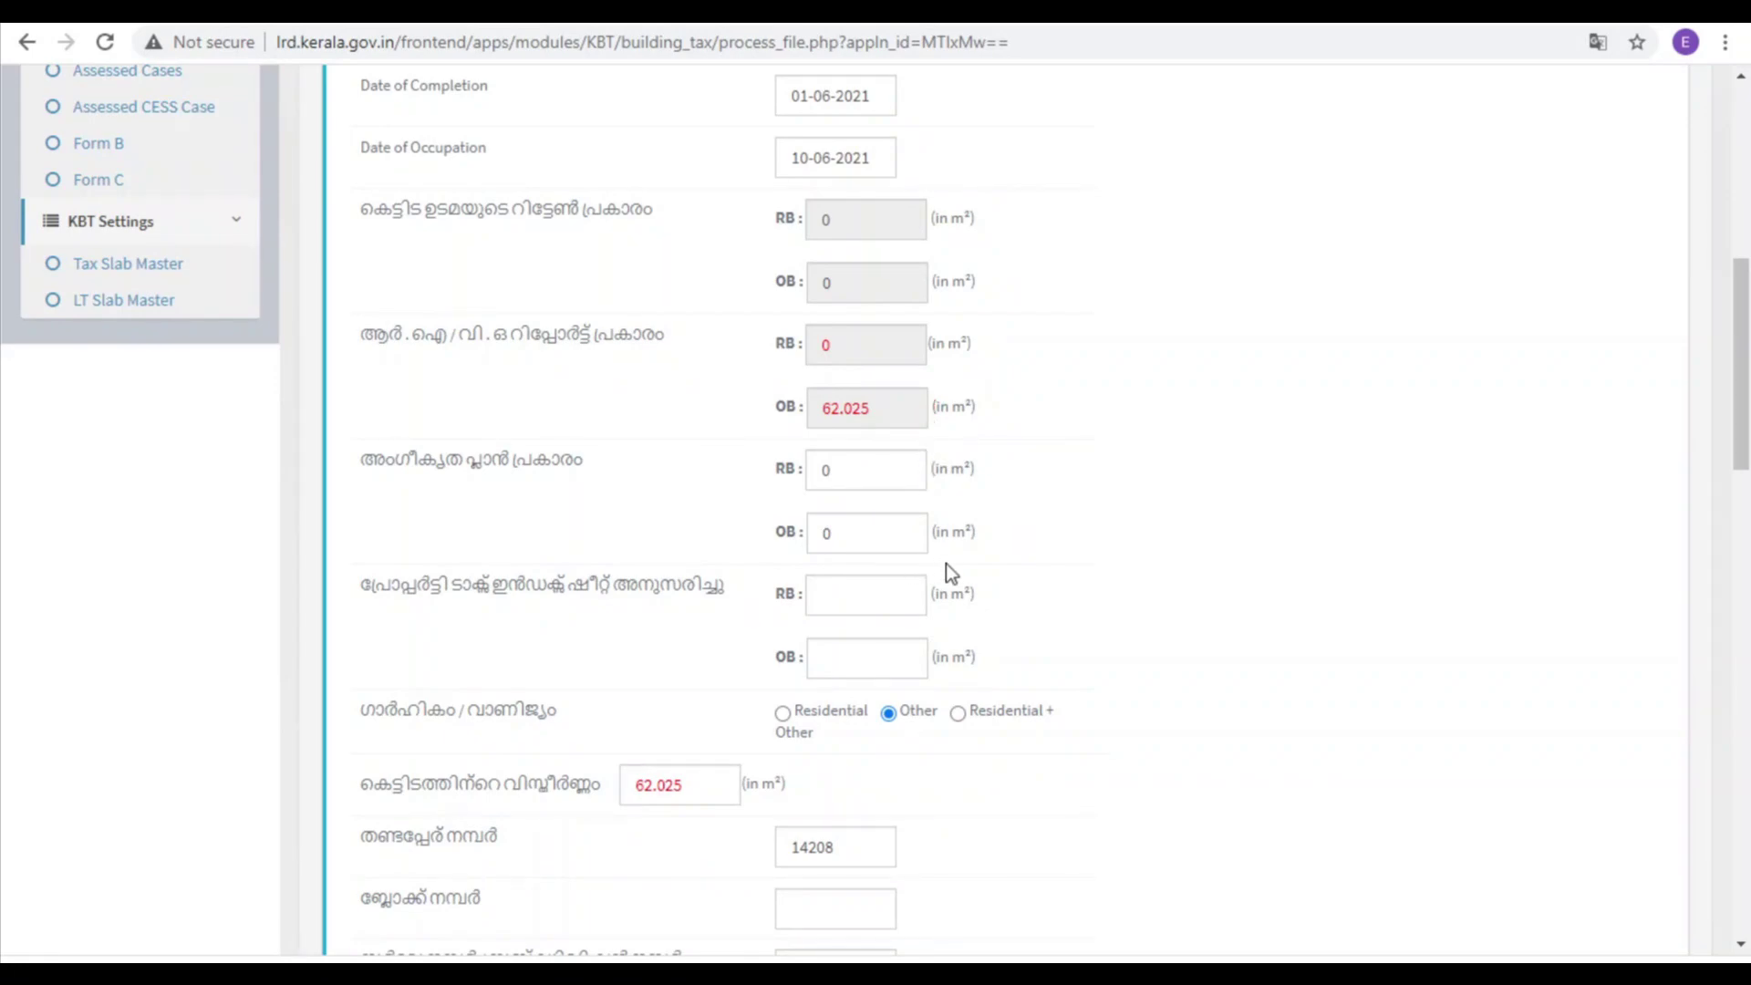
{"action": "scroll", "coordinate": [945, 564], "scroll_direction": "down", "scroll_amount": 4}
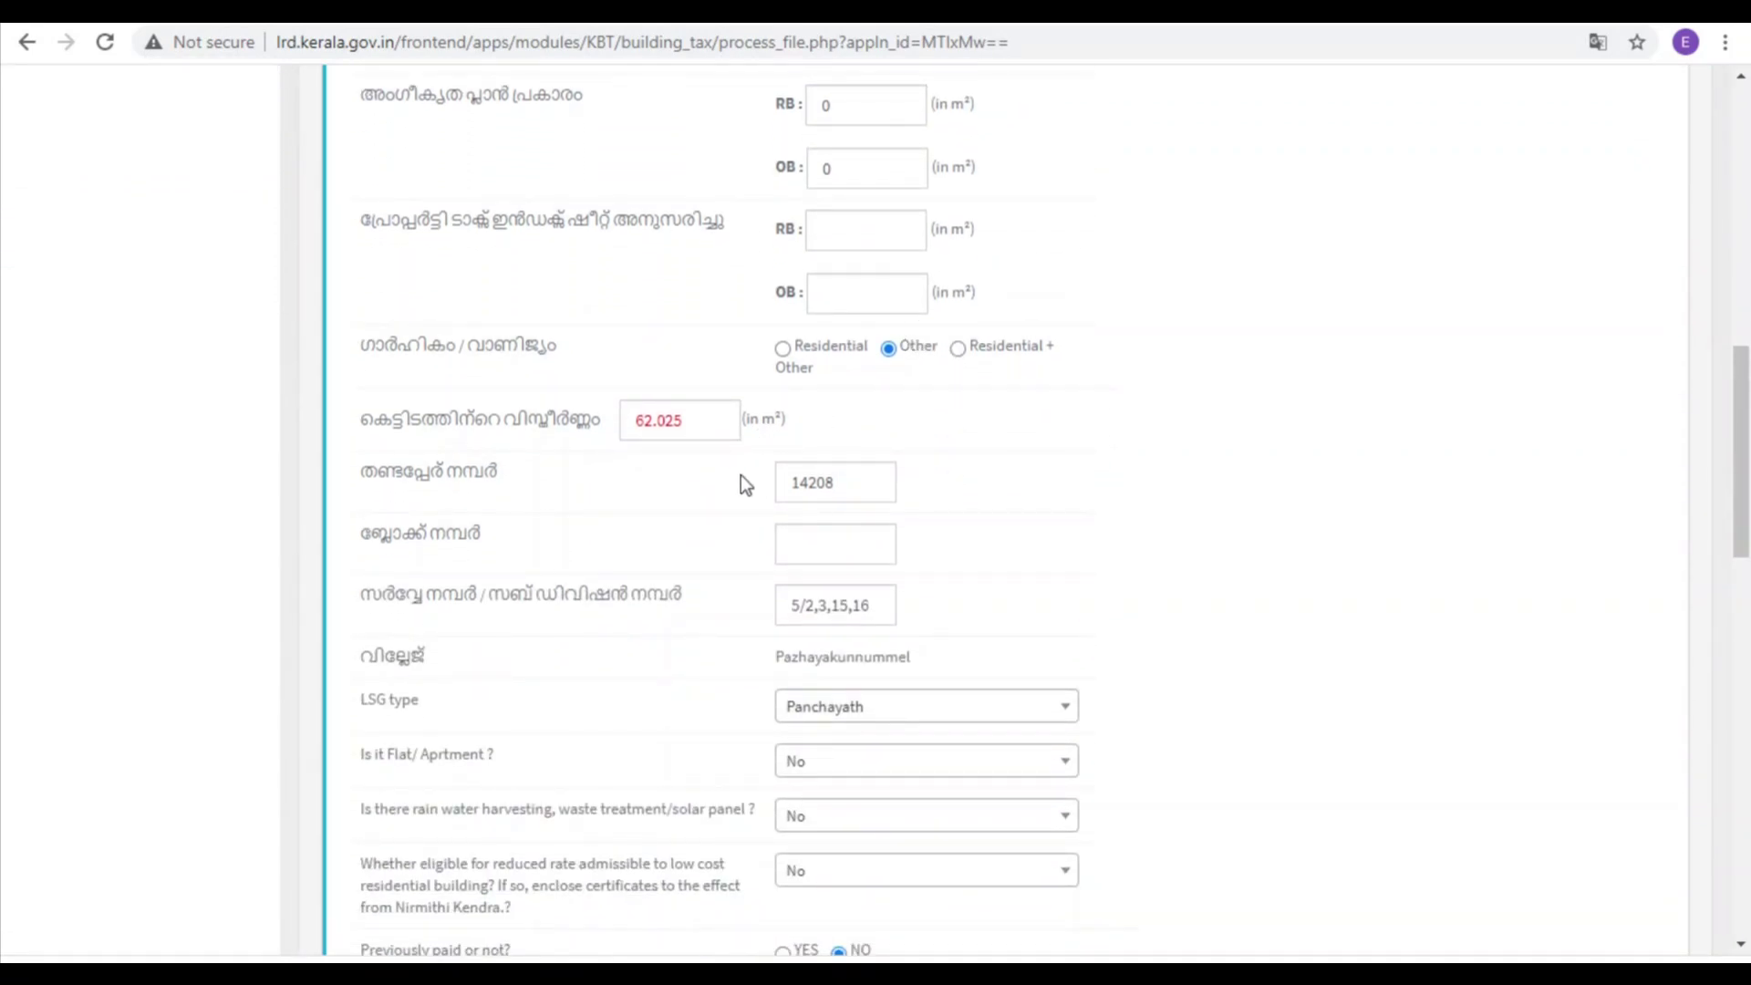
{"action": "scroll", "coordinate": [735, 552], "scroll_direction": "down", "scroll_amount": 4}
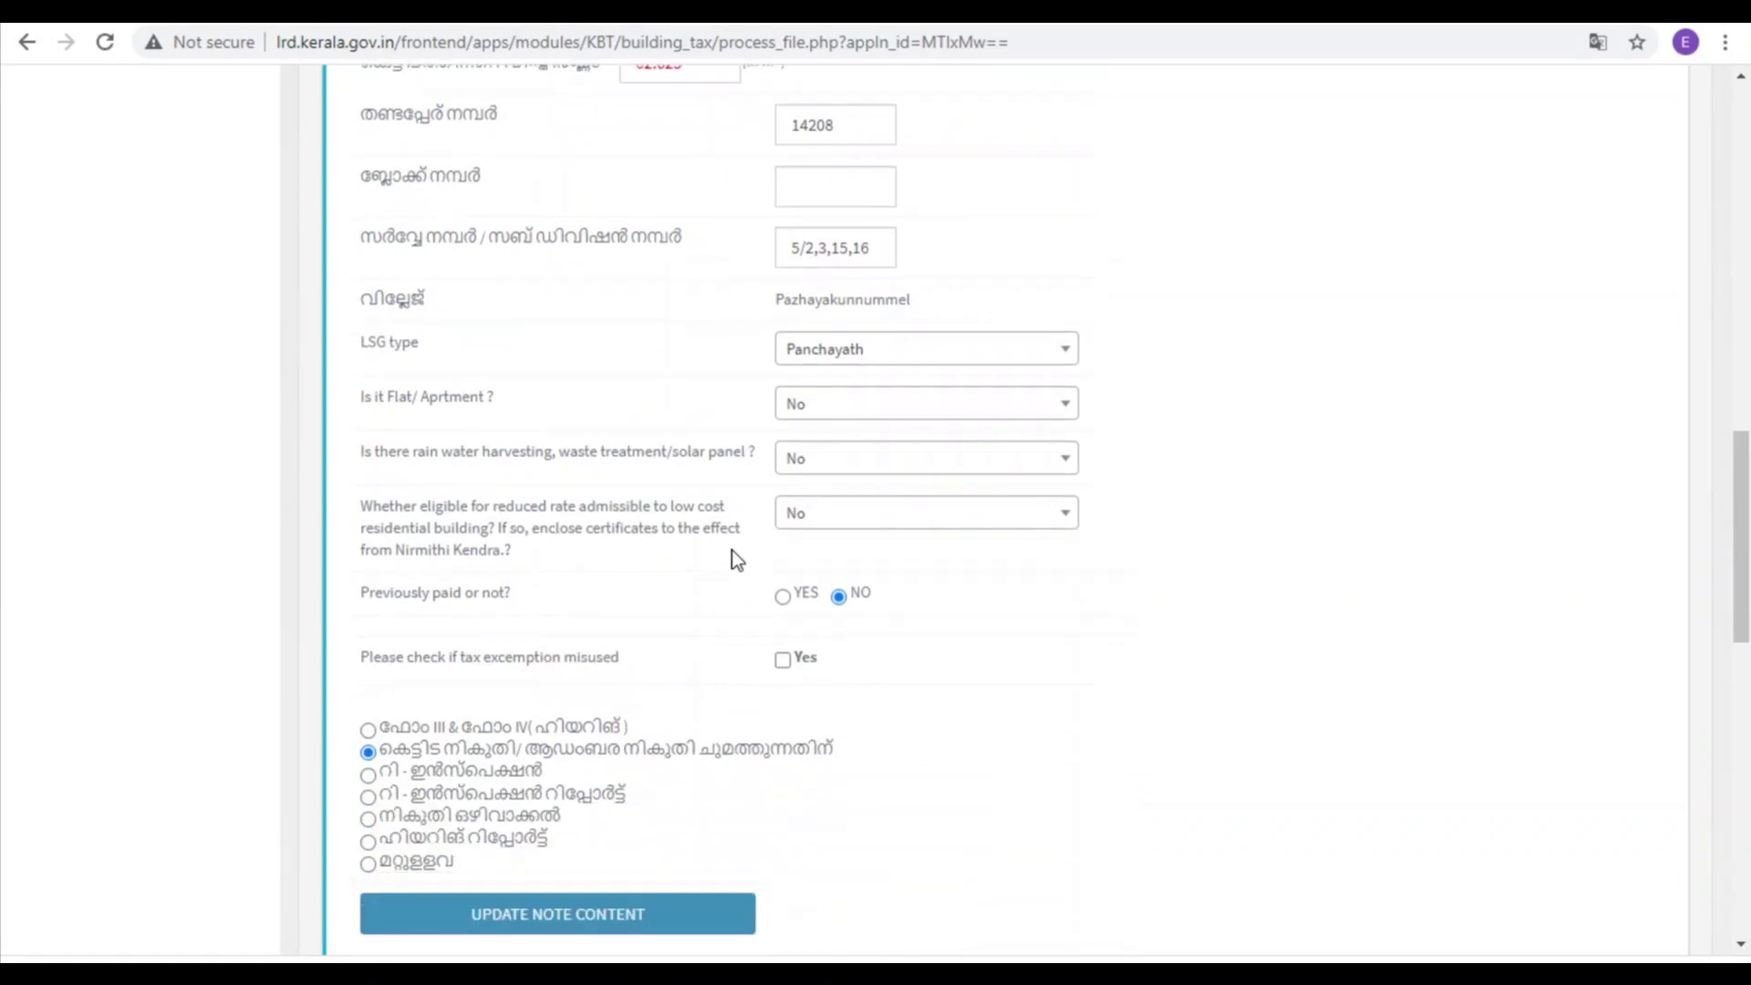
{"action": "scroll", "coordinate": [730, 550], "scroll_direction": "down", "scroll_amount": 3}
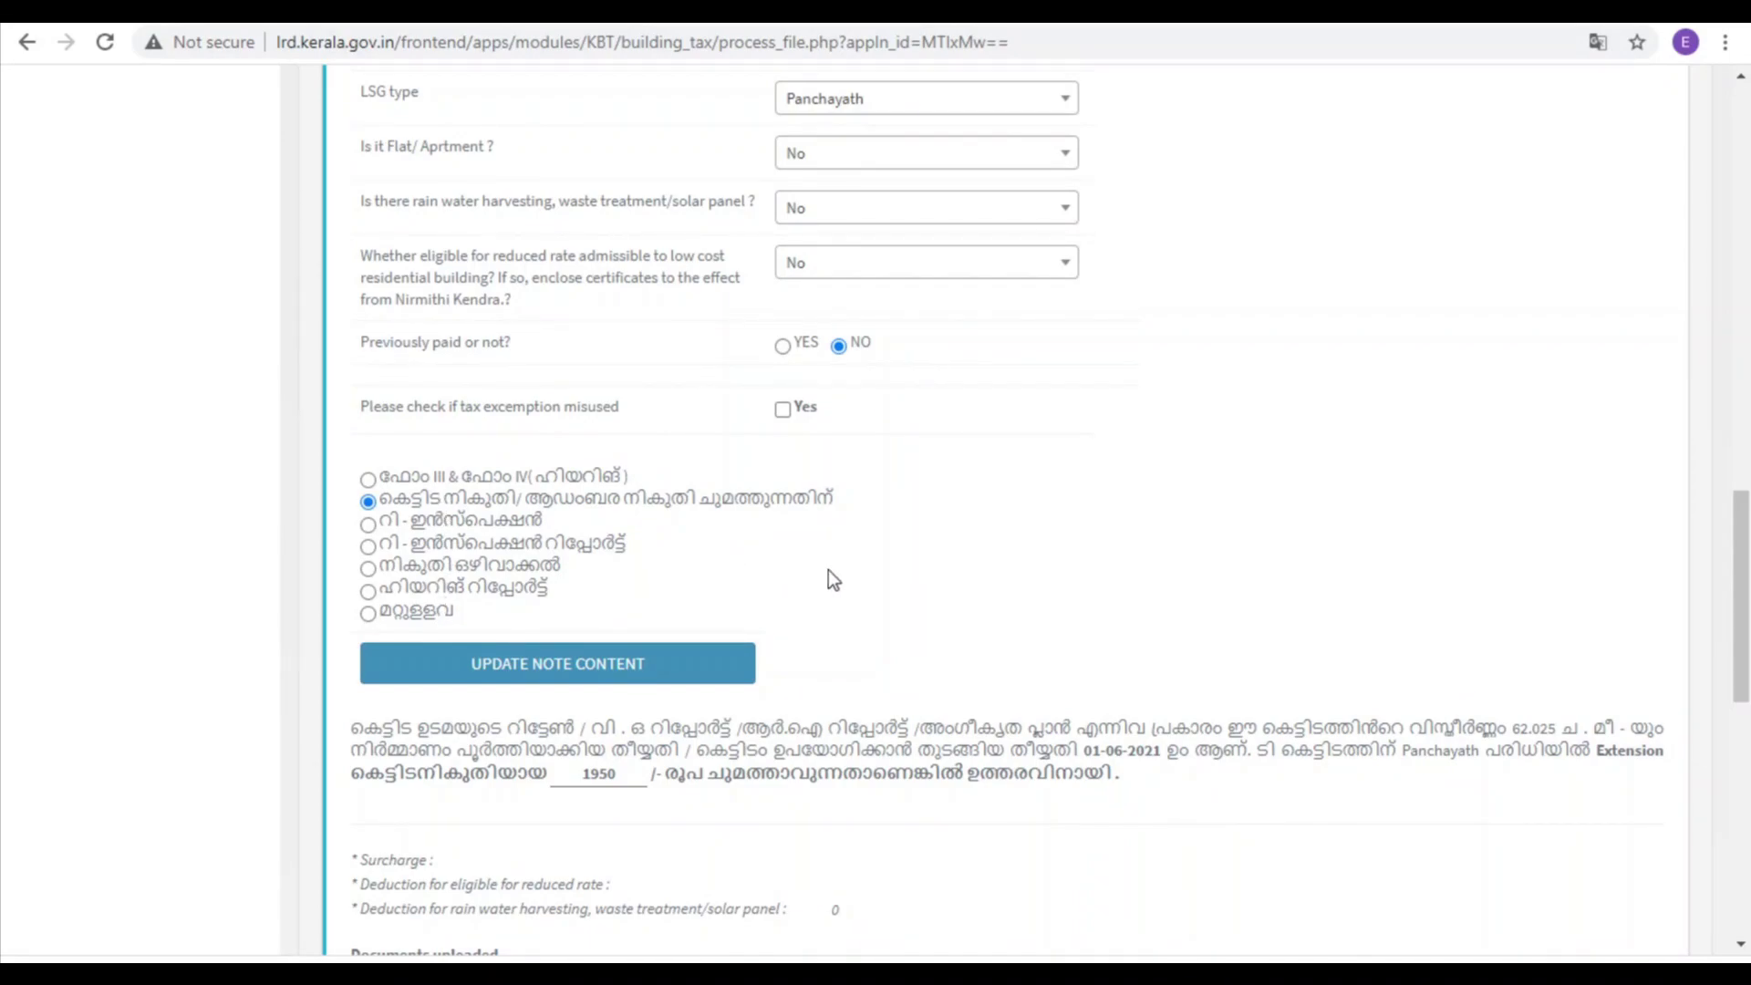
{"action": "scroll", "coordinate": [828, 574], "scroll_direction": "down", "scroll_amount": 3}
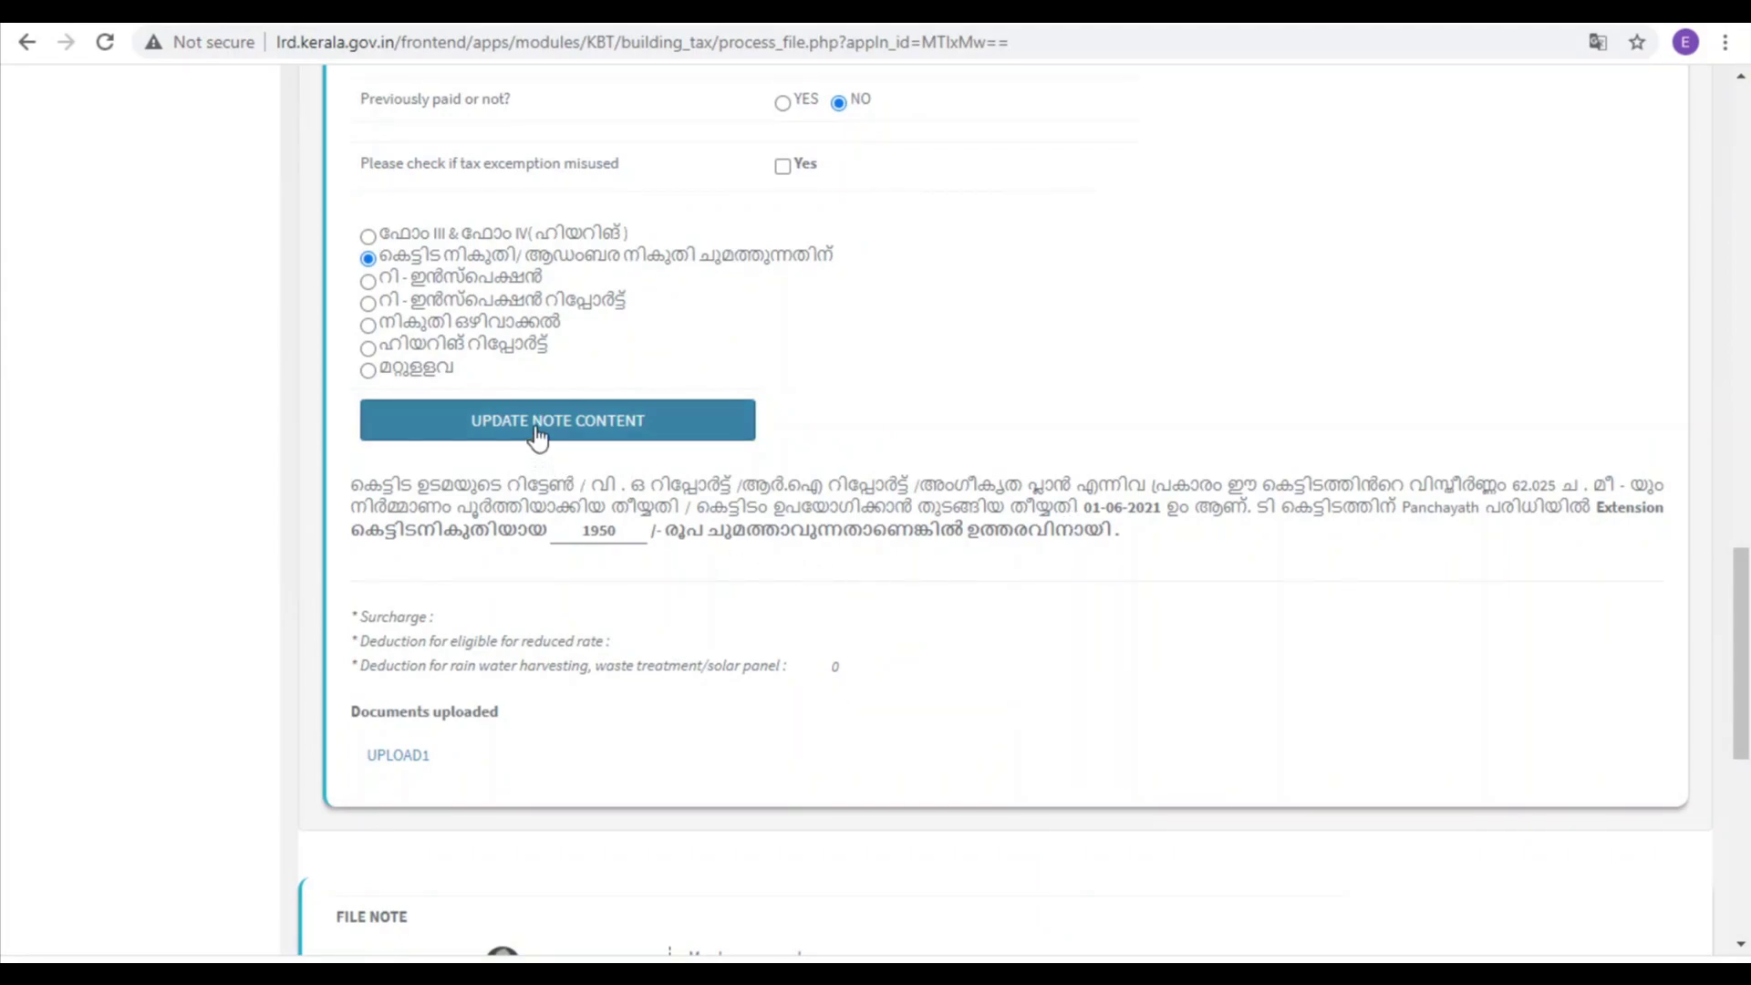
Step: Regenerate the office note and select the village officer's remark text
{"action": "left_click", "coordinate": [572, 429]}
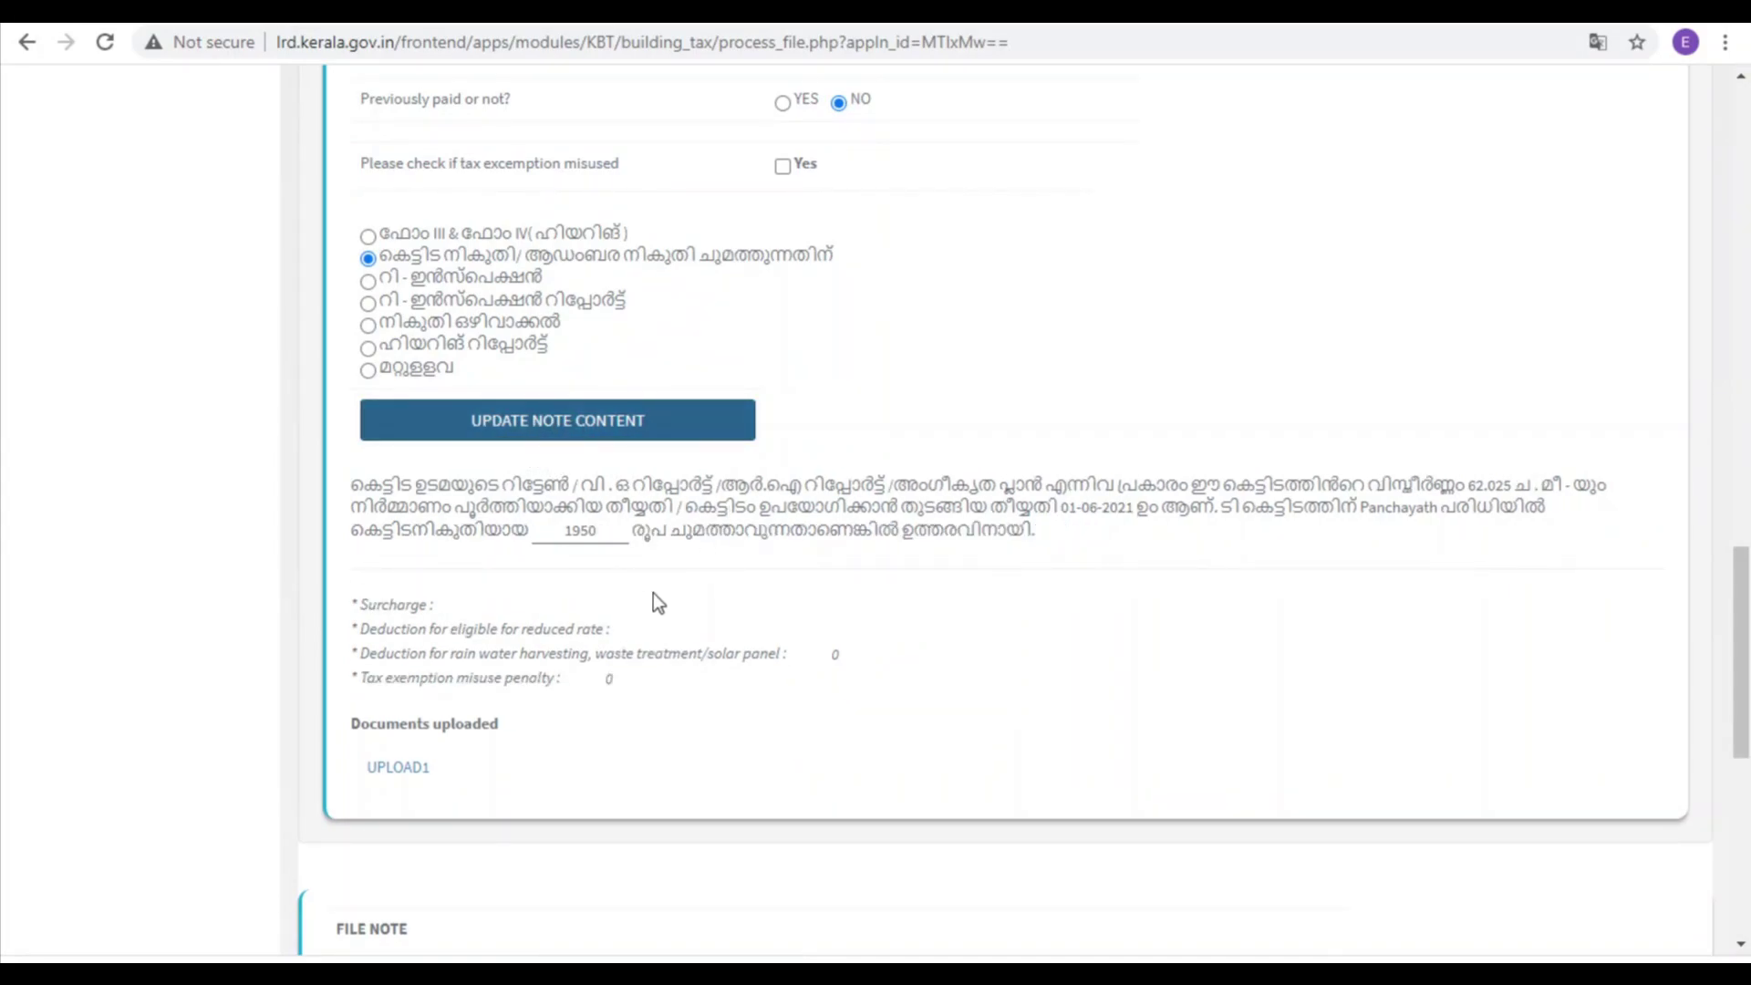
{"action": "scroll", "coordinate": [678, 604], "scroll_direction": "down", "scroll_amount": 7}
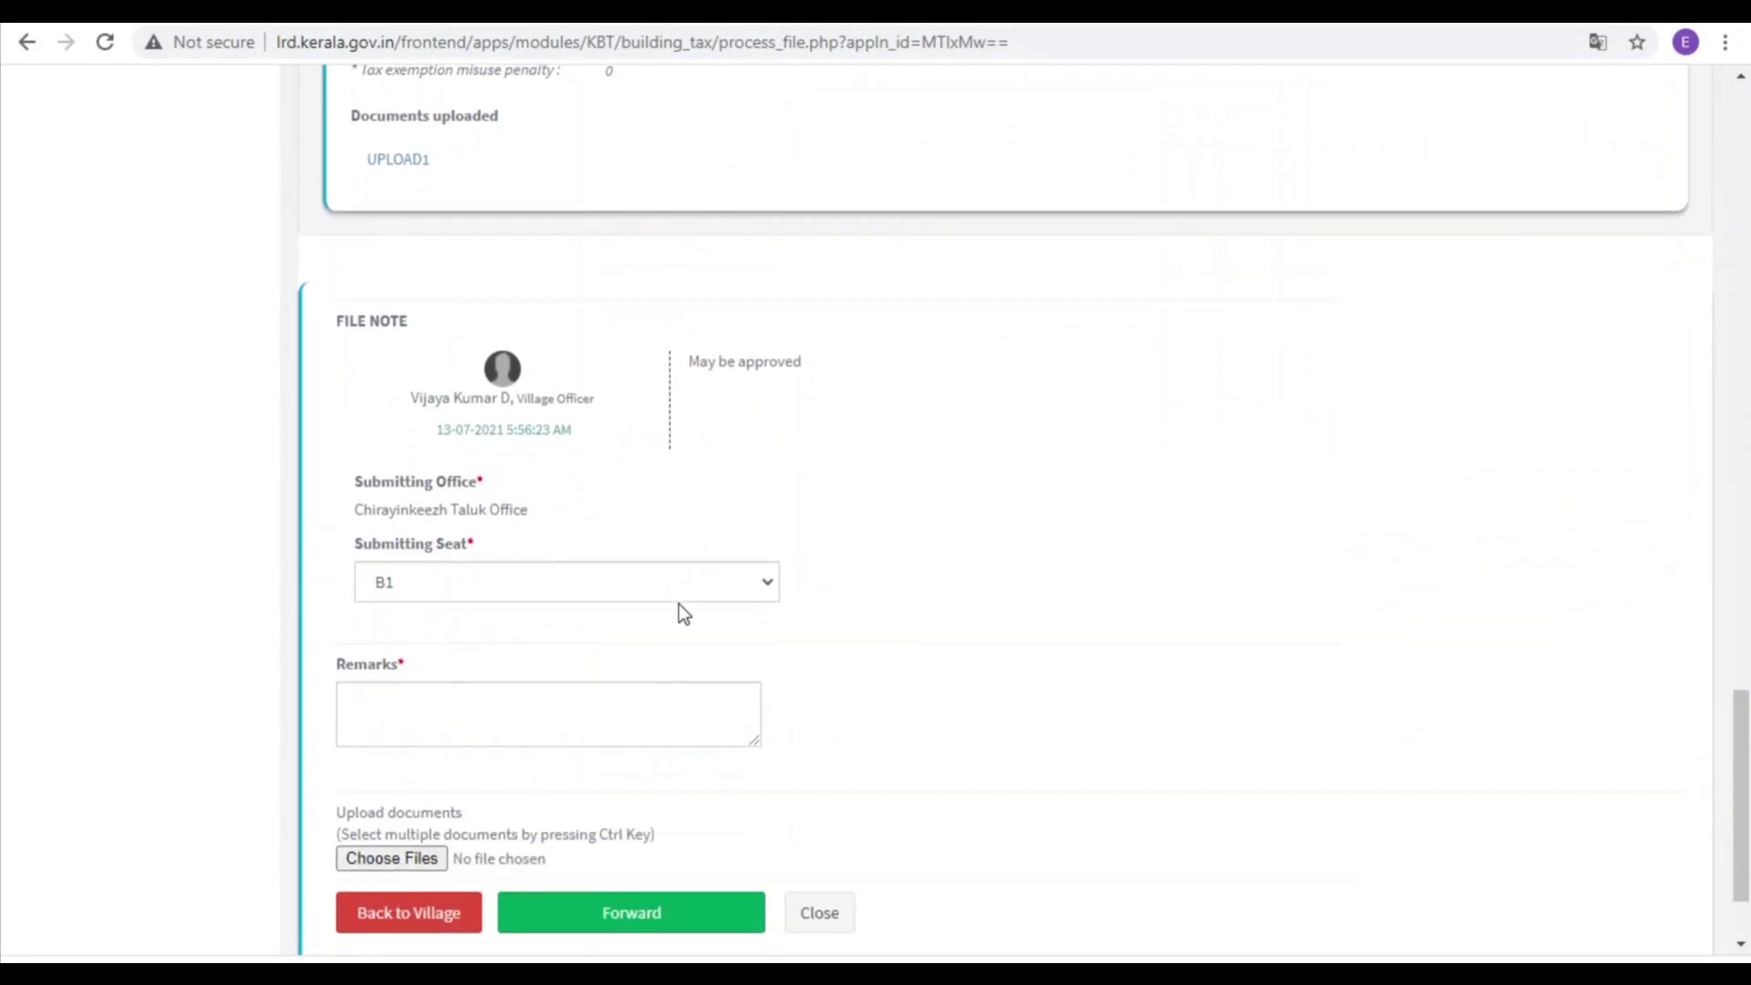
{"action": "scroll", "coordinate": [679, 603], "scroll_direction": "down", "scroll_amount": 2}
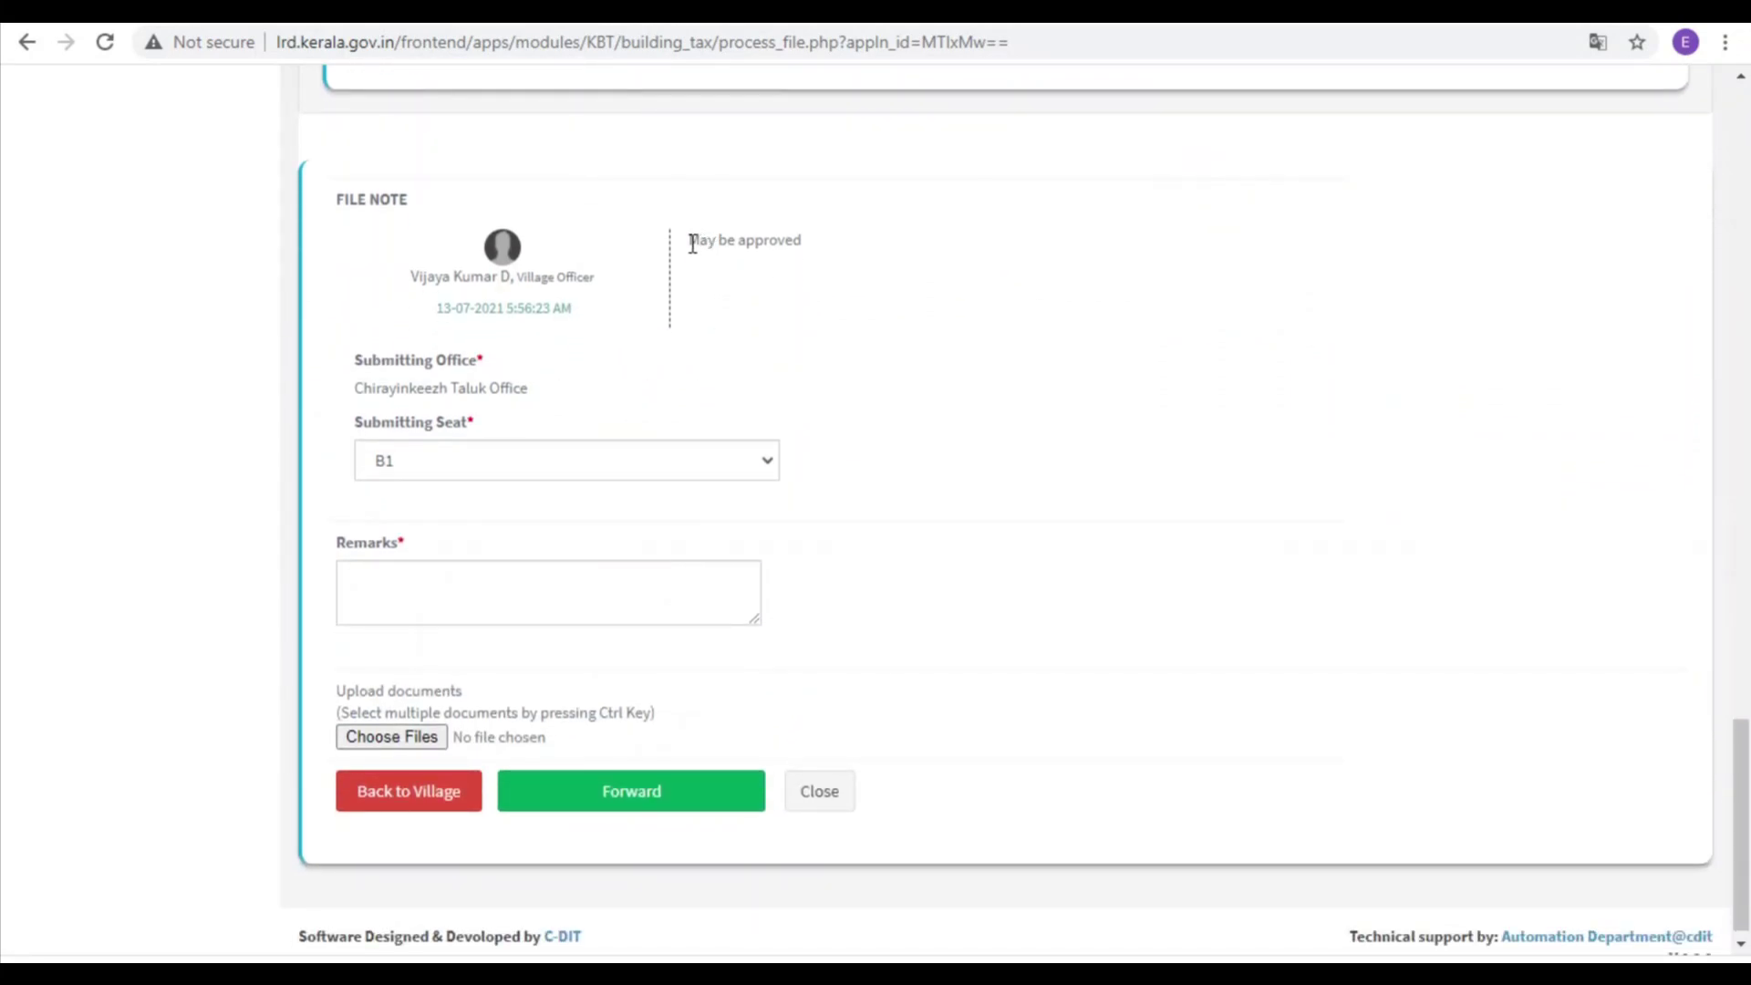
{"action": "left_click_drag", "start_coordinate": [691, 241], "coordinate": [797, 244]}
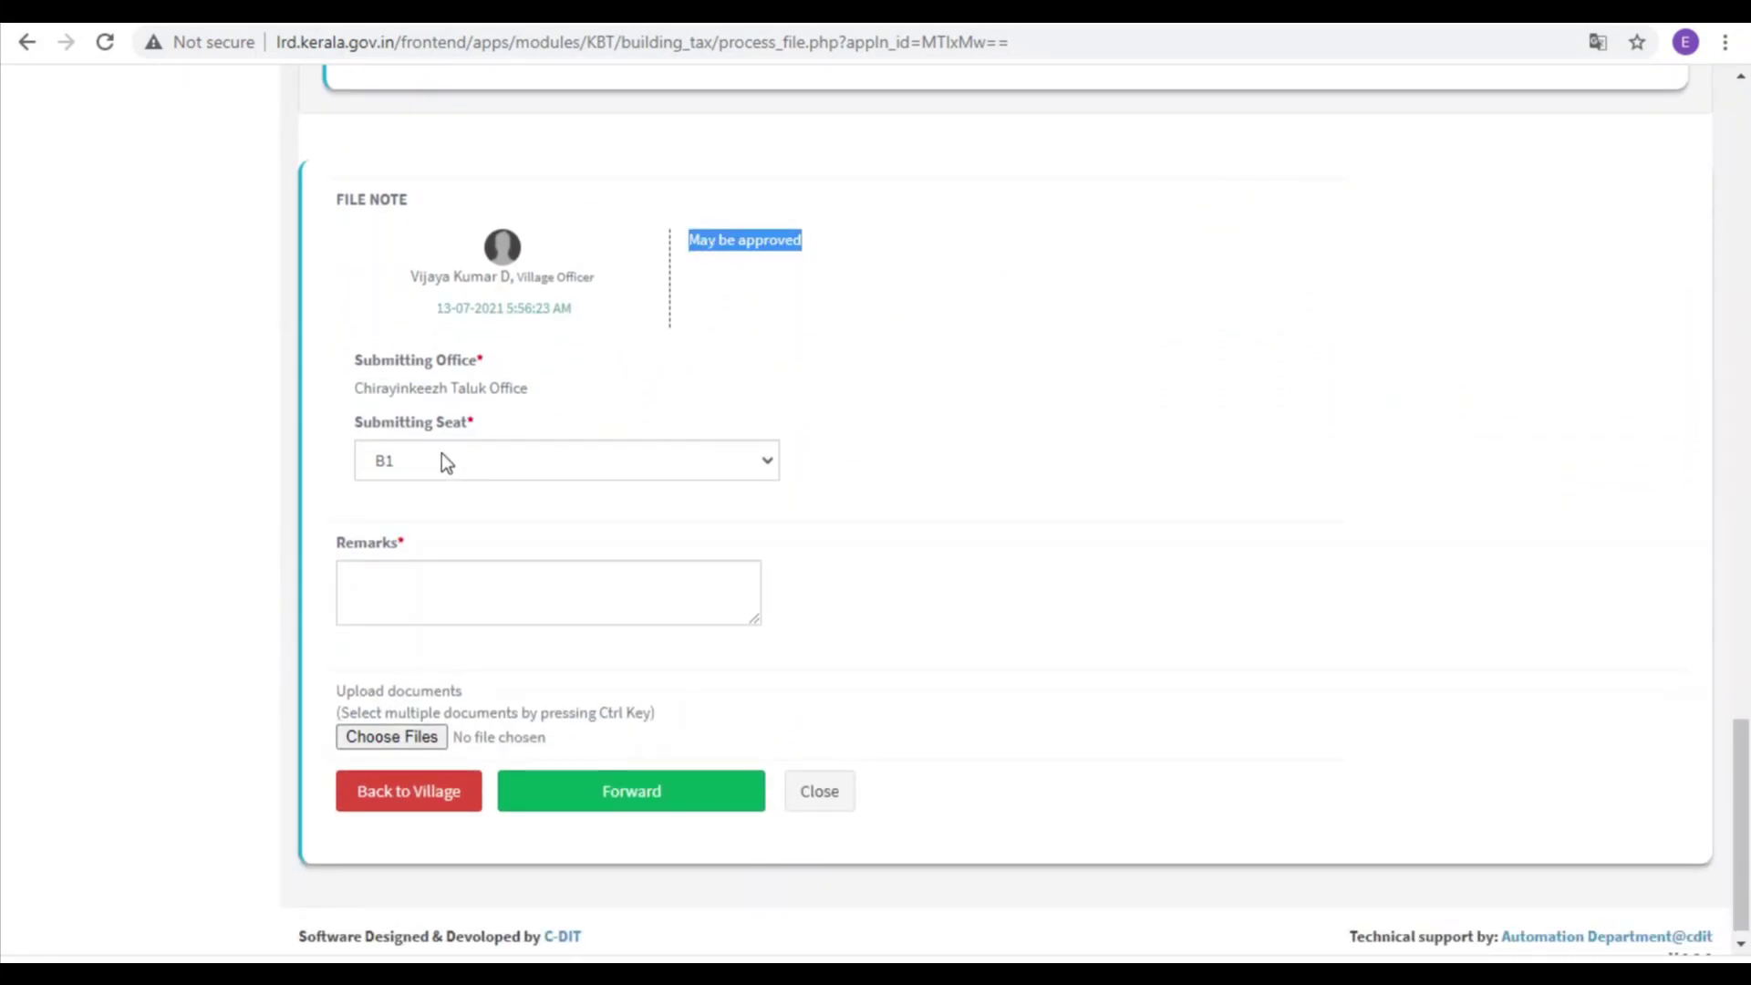
Step: Route the file to seat Social Welfare(KBT) with the remark 'May be approved'
{"action": "left_click", "coordinate": [492, 467]}
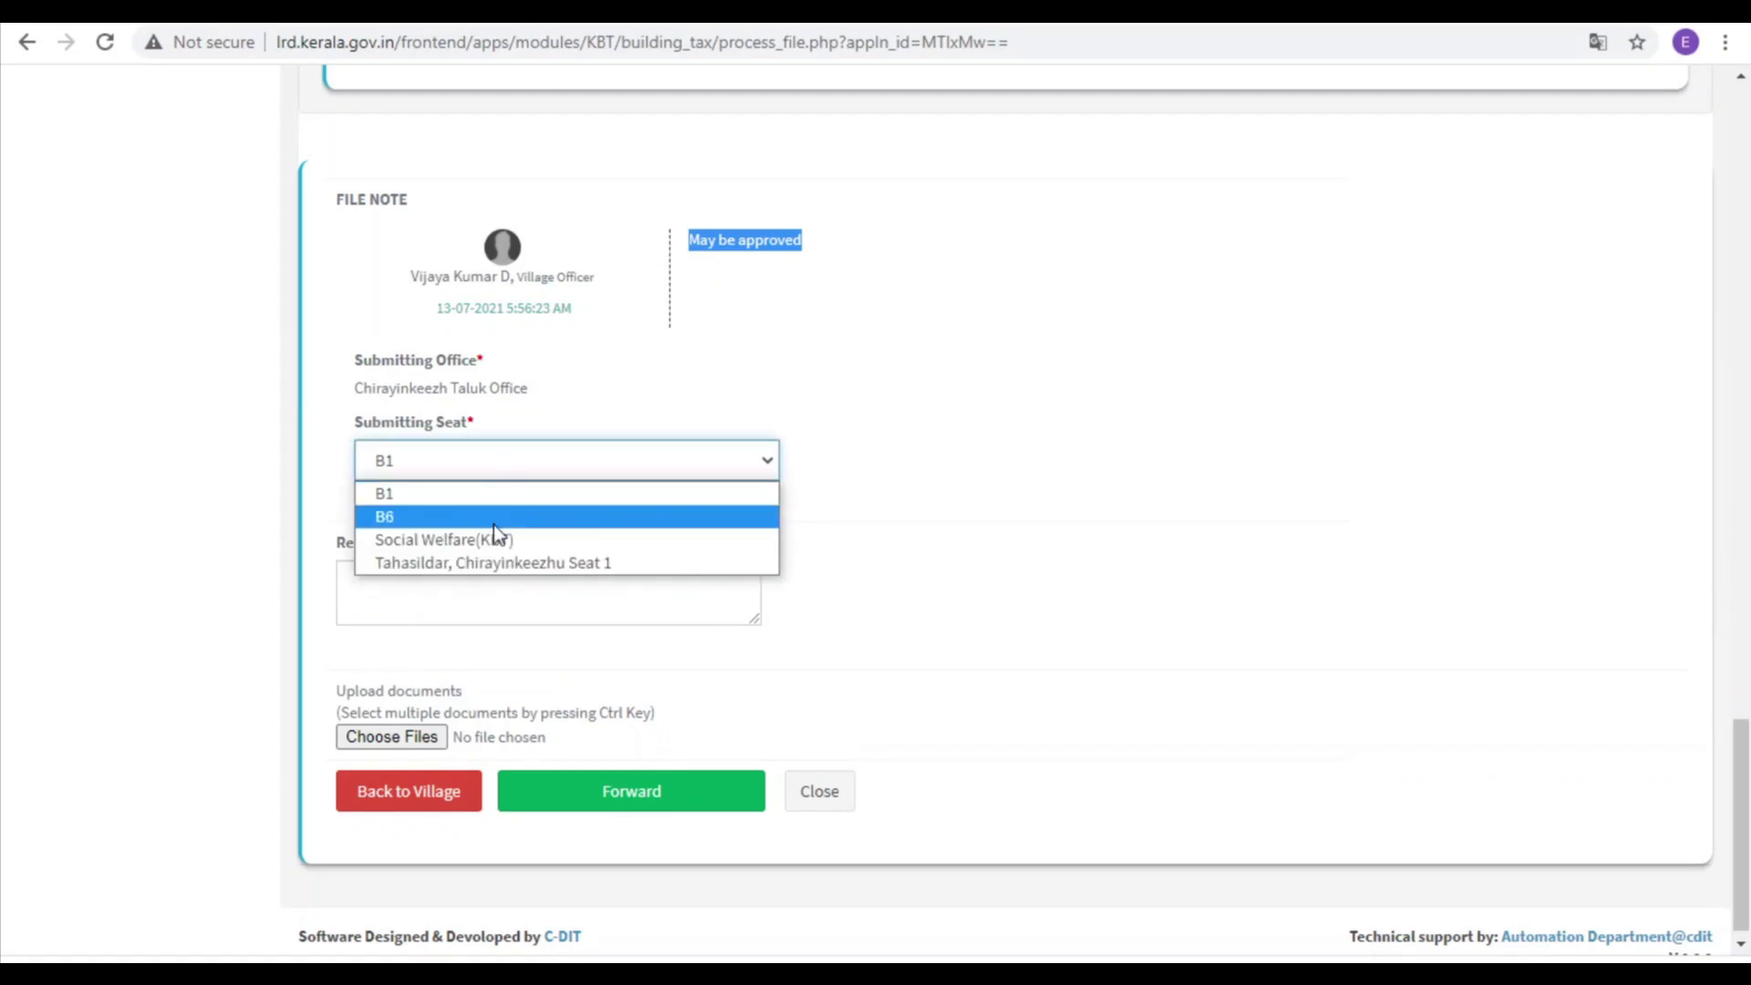
{"action": "left_click", "coordinate": [421, 544]}
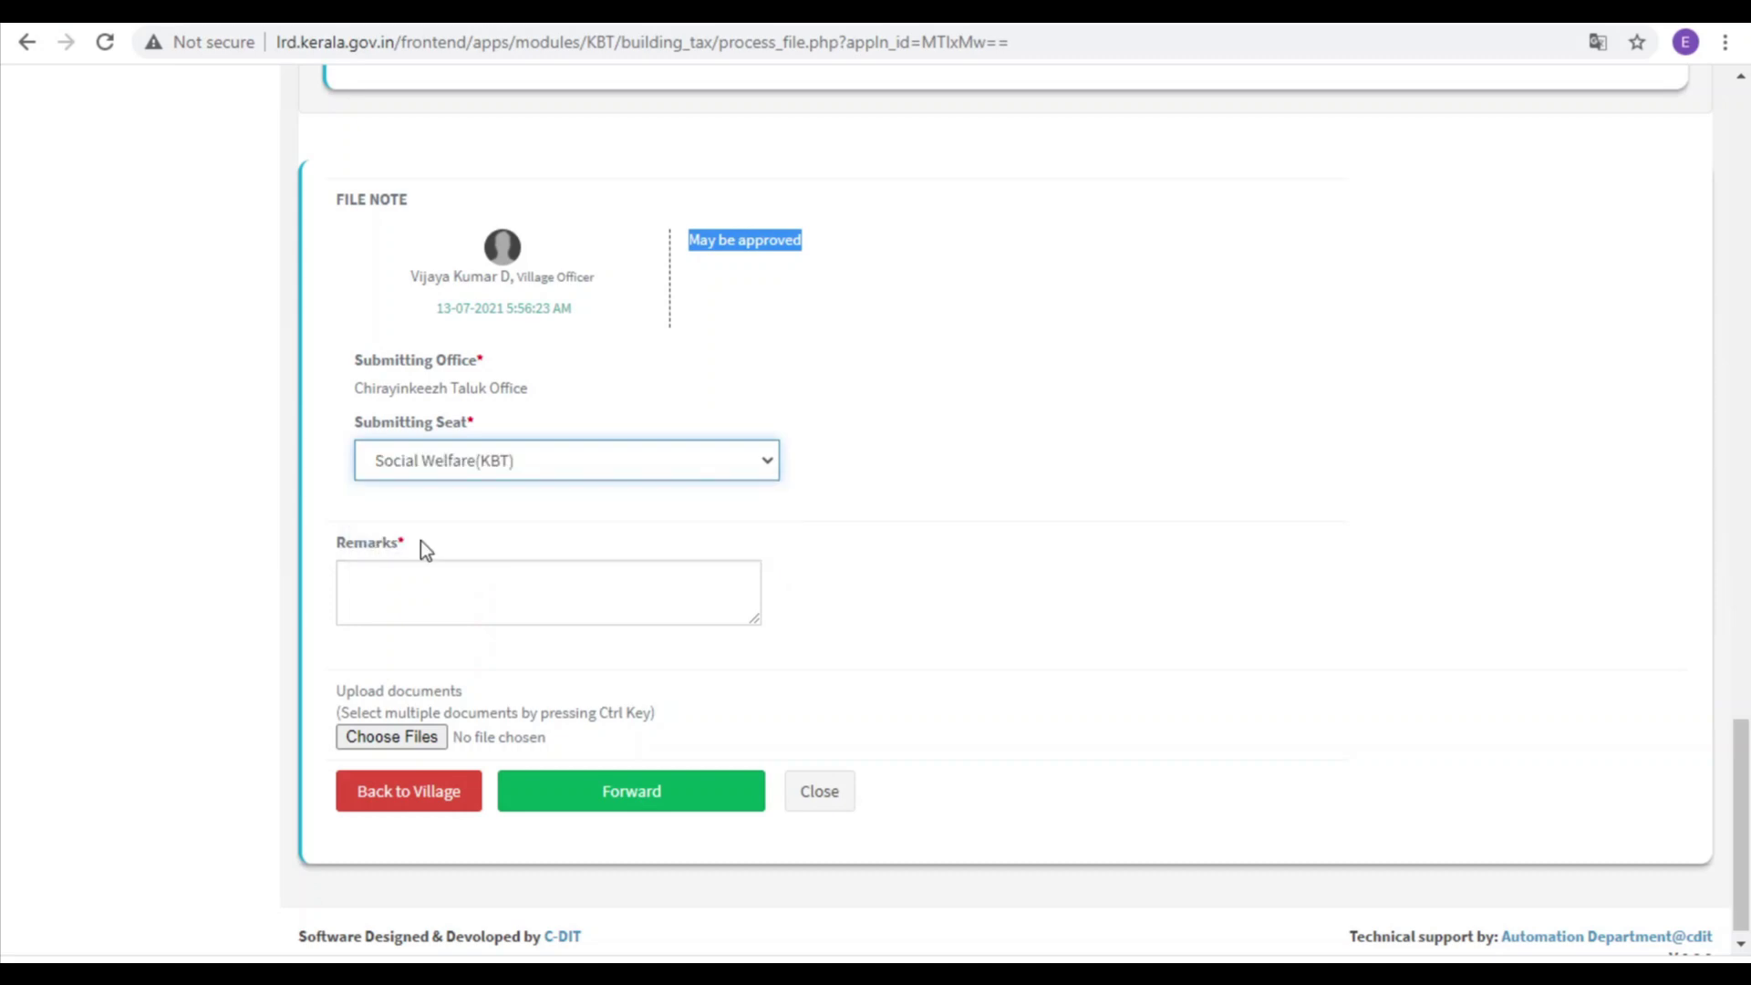
{"action": "left_click", "coordinate": [409, 596]}
{"action": "type", "text": "May be approved"}
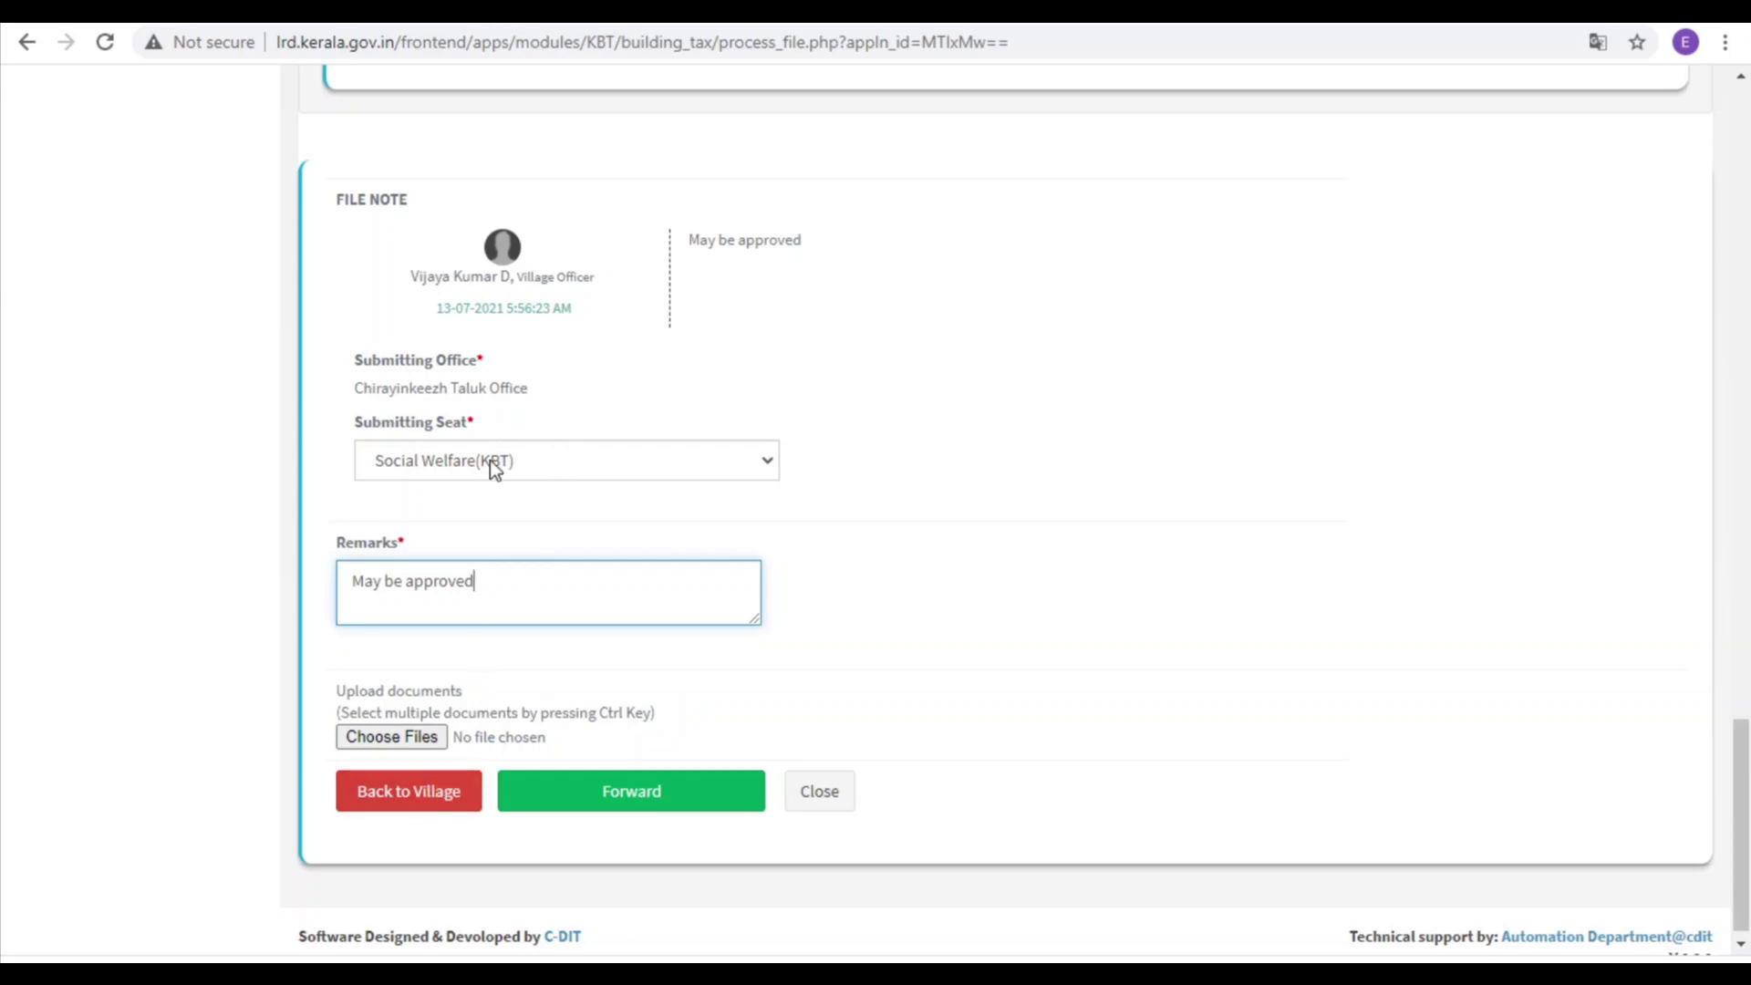
{"action": "scroll", "coordinate": [566, 629], "scroll_direction": "up", "scroll_amount": 5}
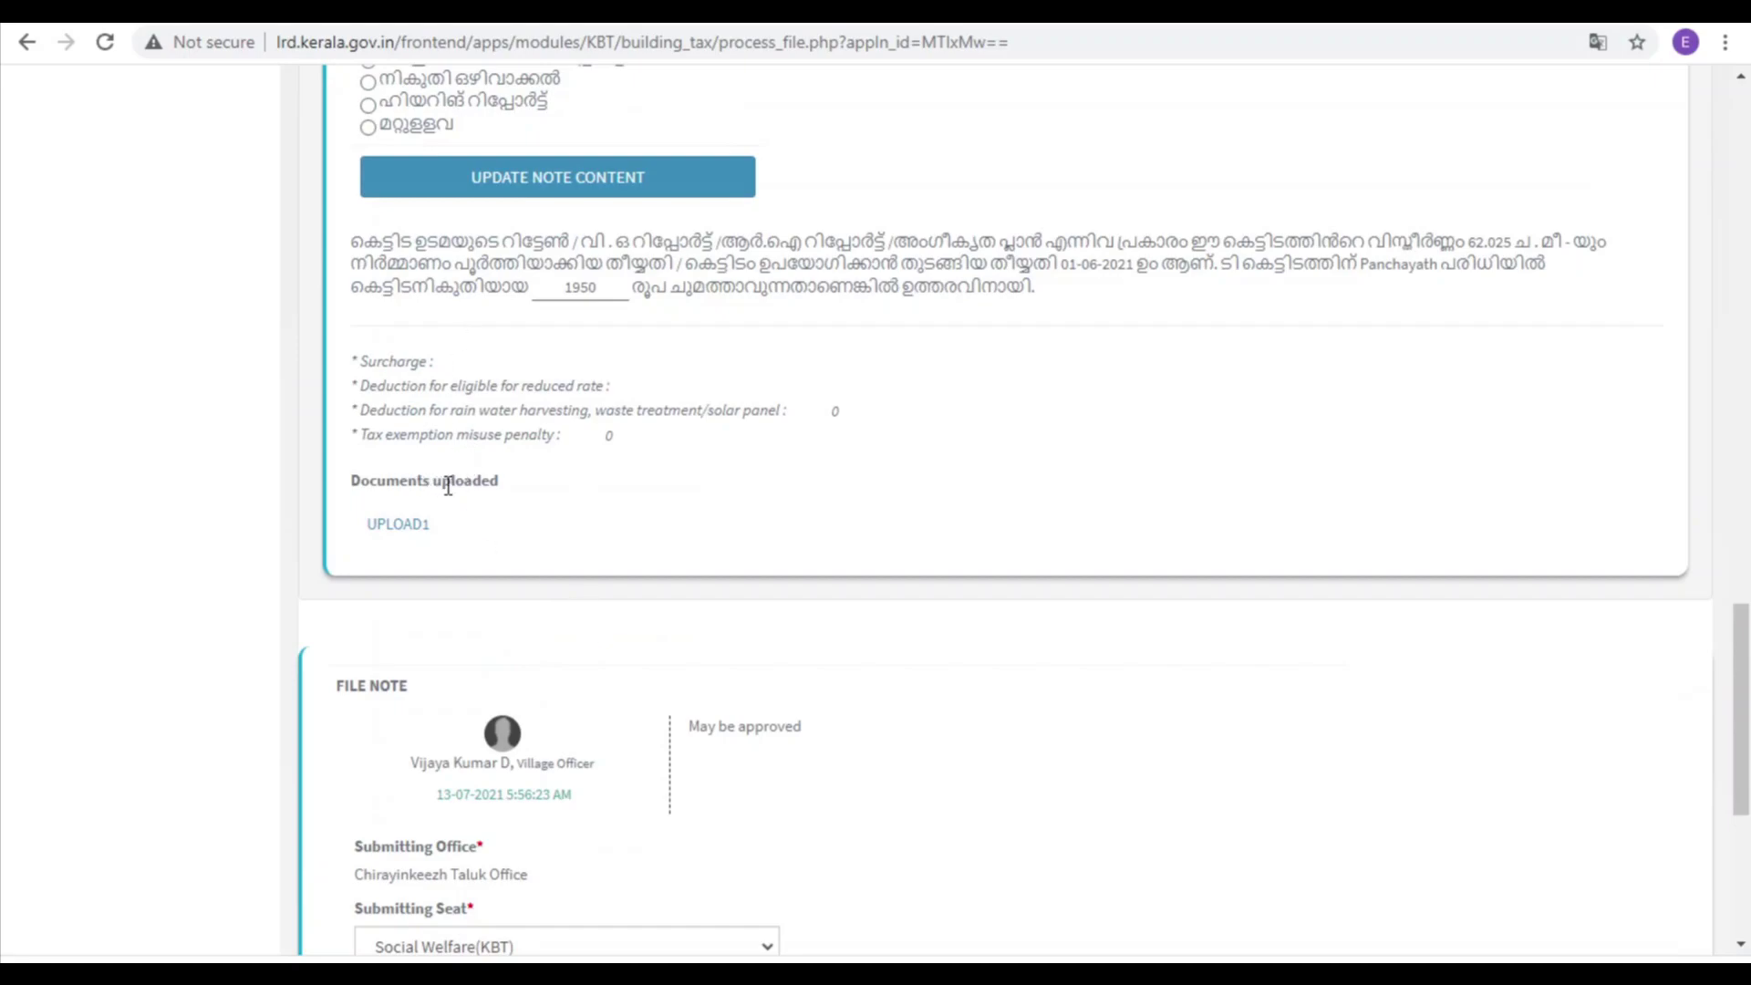
{"action": "left_click", "coordinate": [398, 525]}
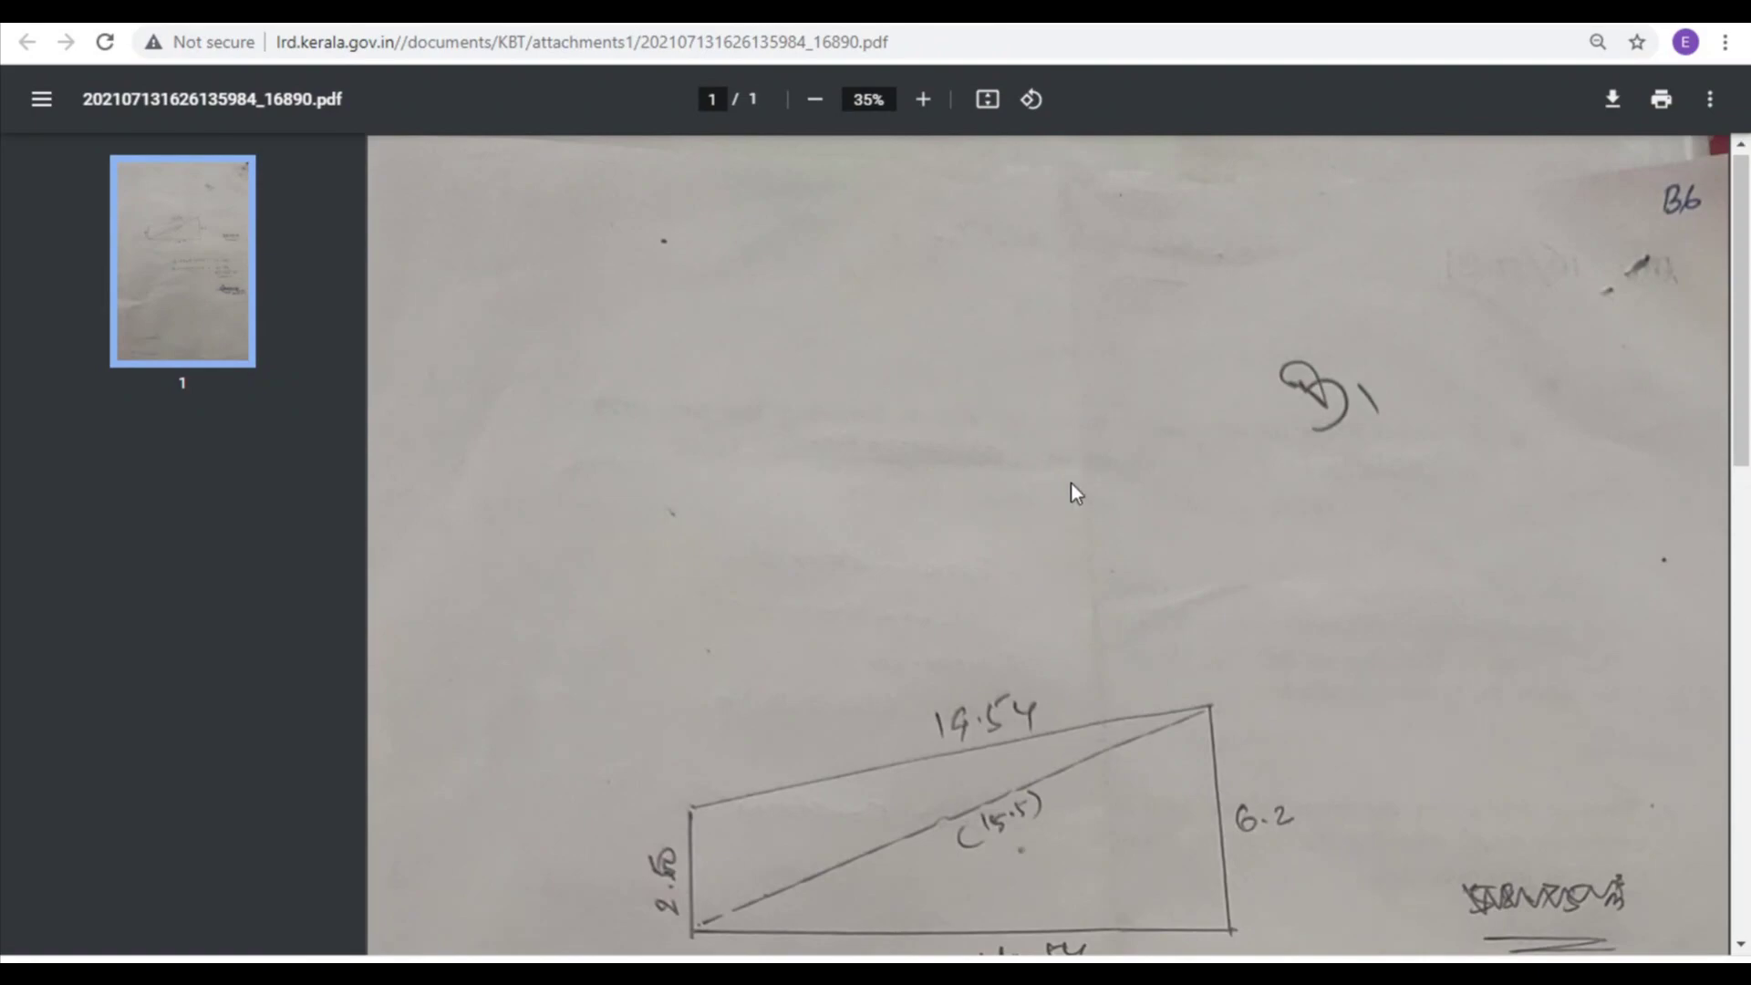
{"action": "scroll", "coordinate": [1071, 492], "scroll_direction": "down", "scroll_amount": 10}
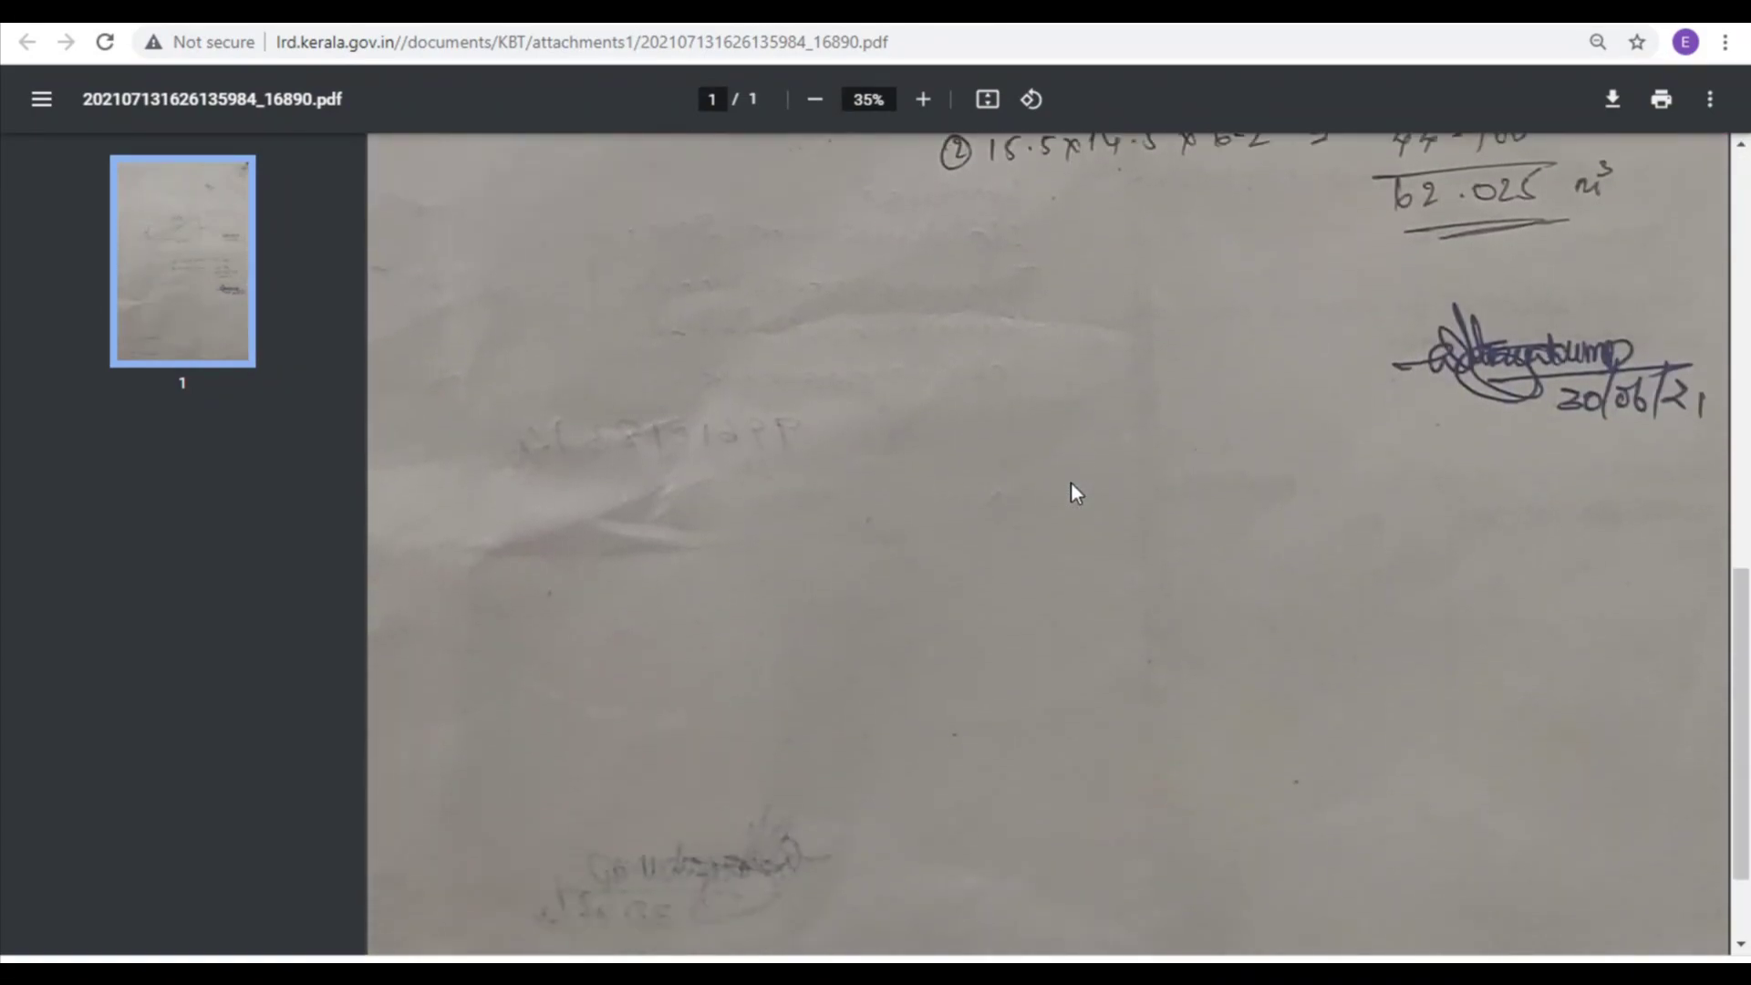
{"action": "scroll", "coordinate": [1070, 481], "scroll_direction": "down", "scroll_amount": 1}
{"action": "scroll", "coordinate": [1144, 491], "scroll_direction": "up", "scroll_amount": 1}
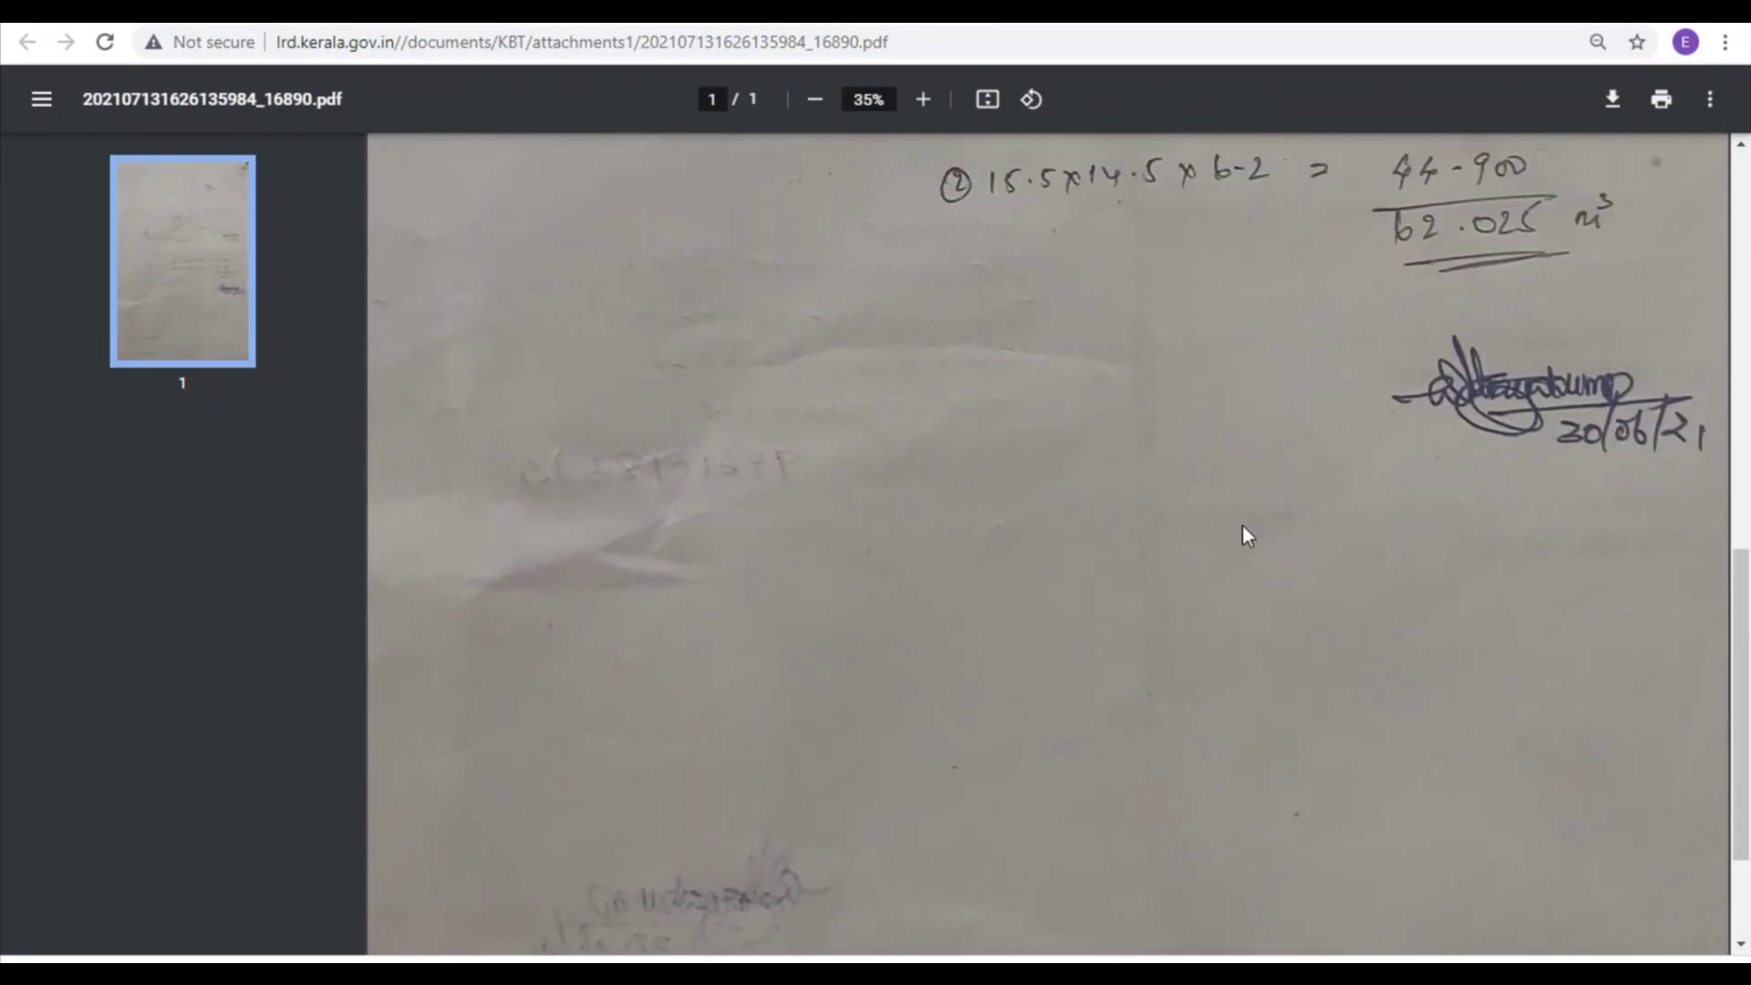
{"action": "scroll", "coordinate": [1681, 576], "scroll_direction": "up", "scroll_amount": 1}
{"action": "scroll", "coordinate": [1633, 548], "scroll_direction": "up", "scroll_amount": 3}
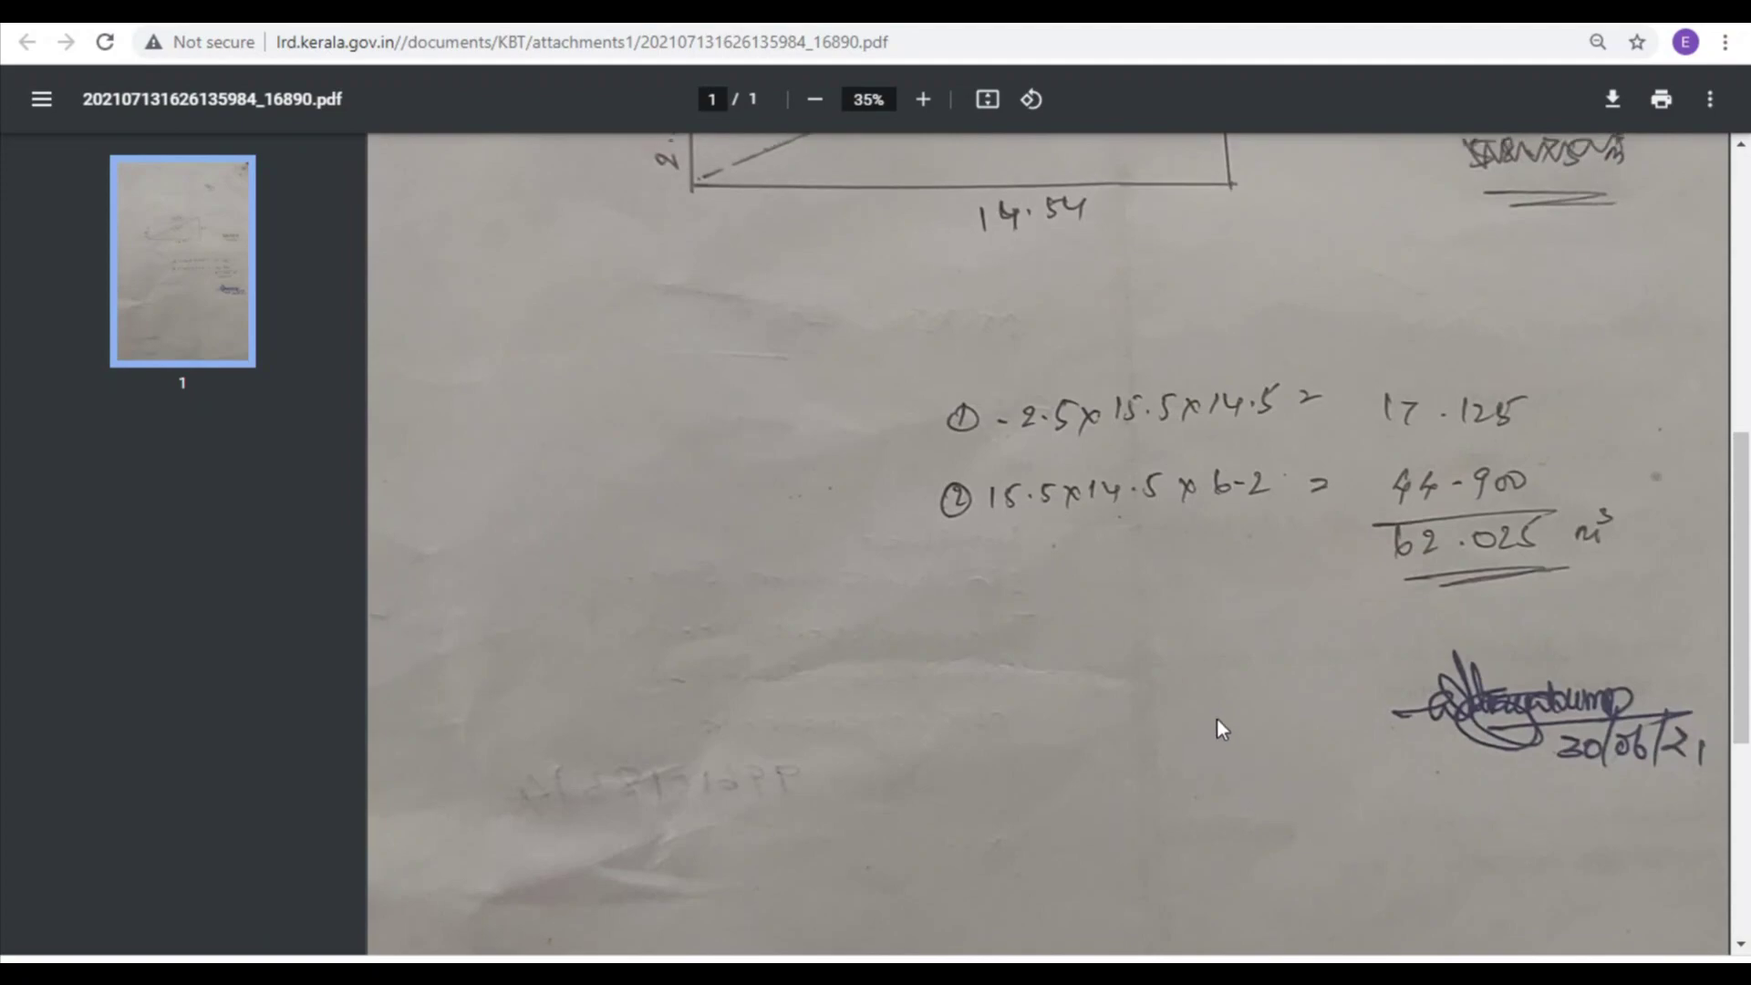
{"action": "scroll", "coordinate": [1216, 727], "scroll_direction": "up", "scroll_amount": 9}
{"action": "scroll", "coordinate": [1213, 718], "scroll_direction": "down", "scroll_amount": 15}
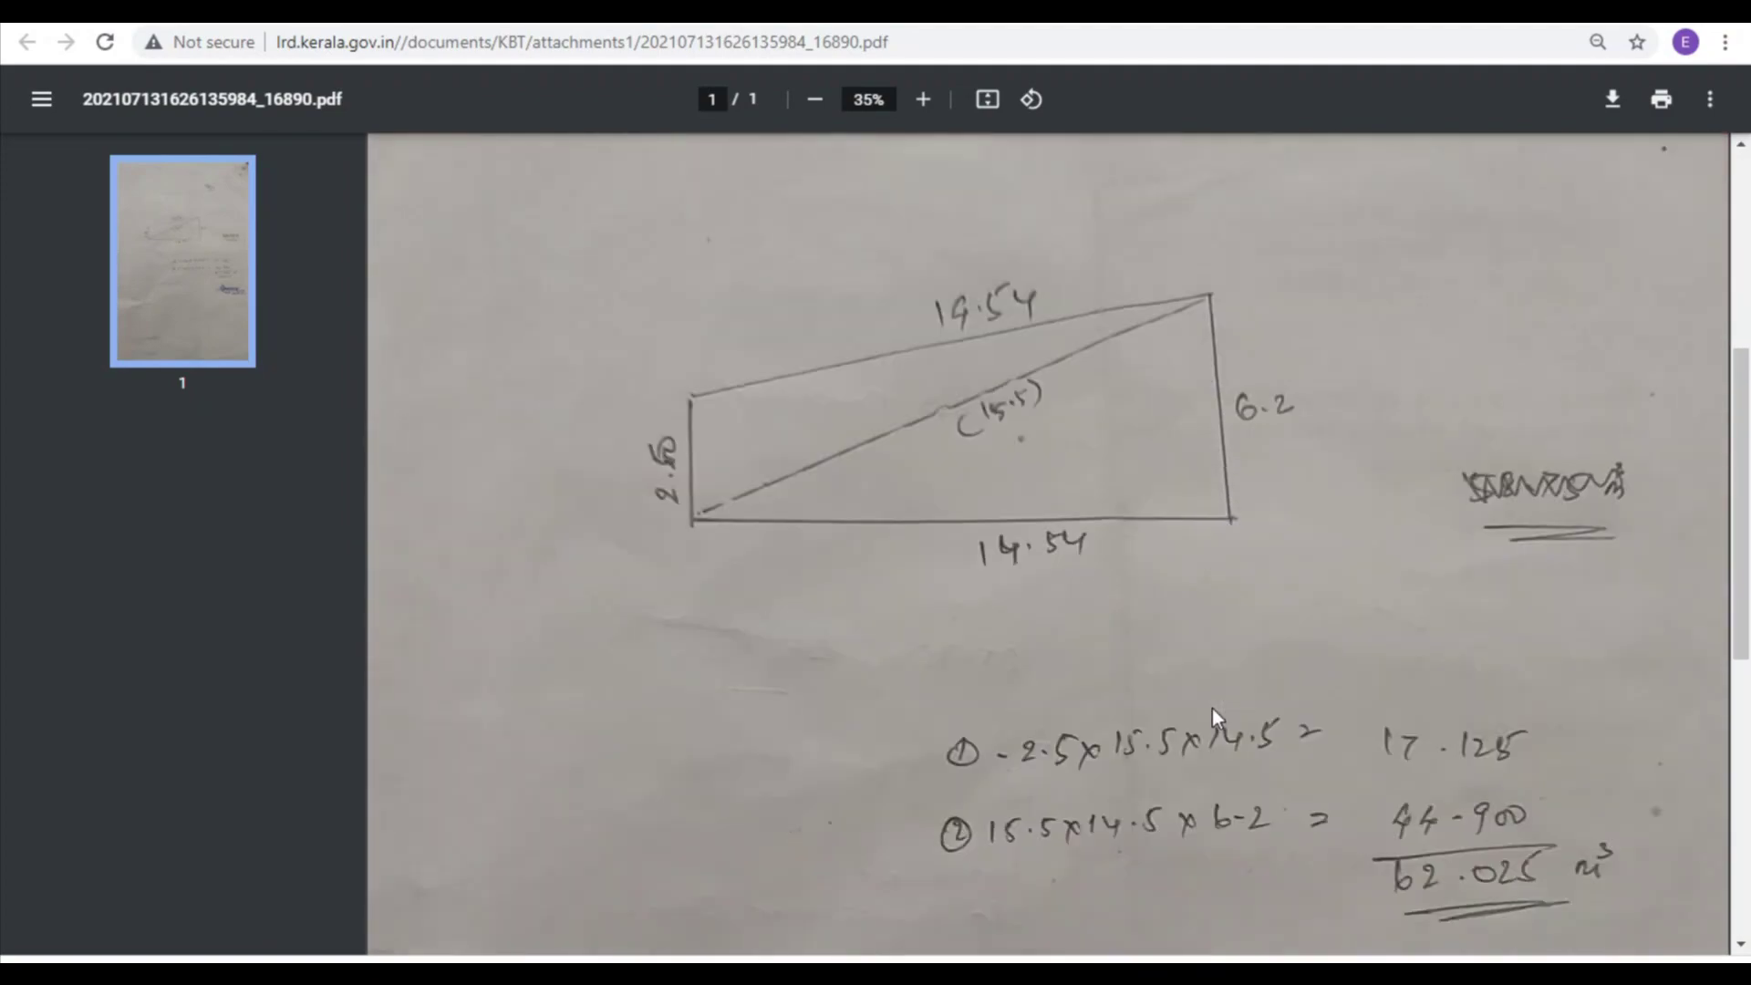
{"action": "key", "text": "ctrl+w"}
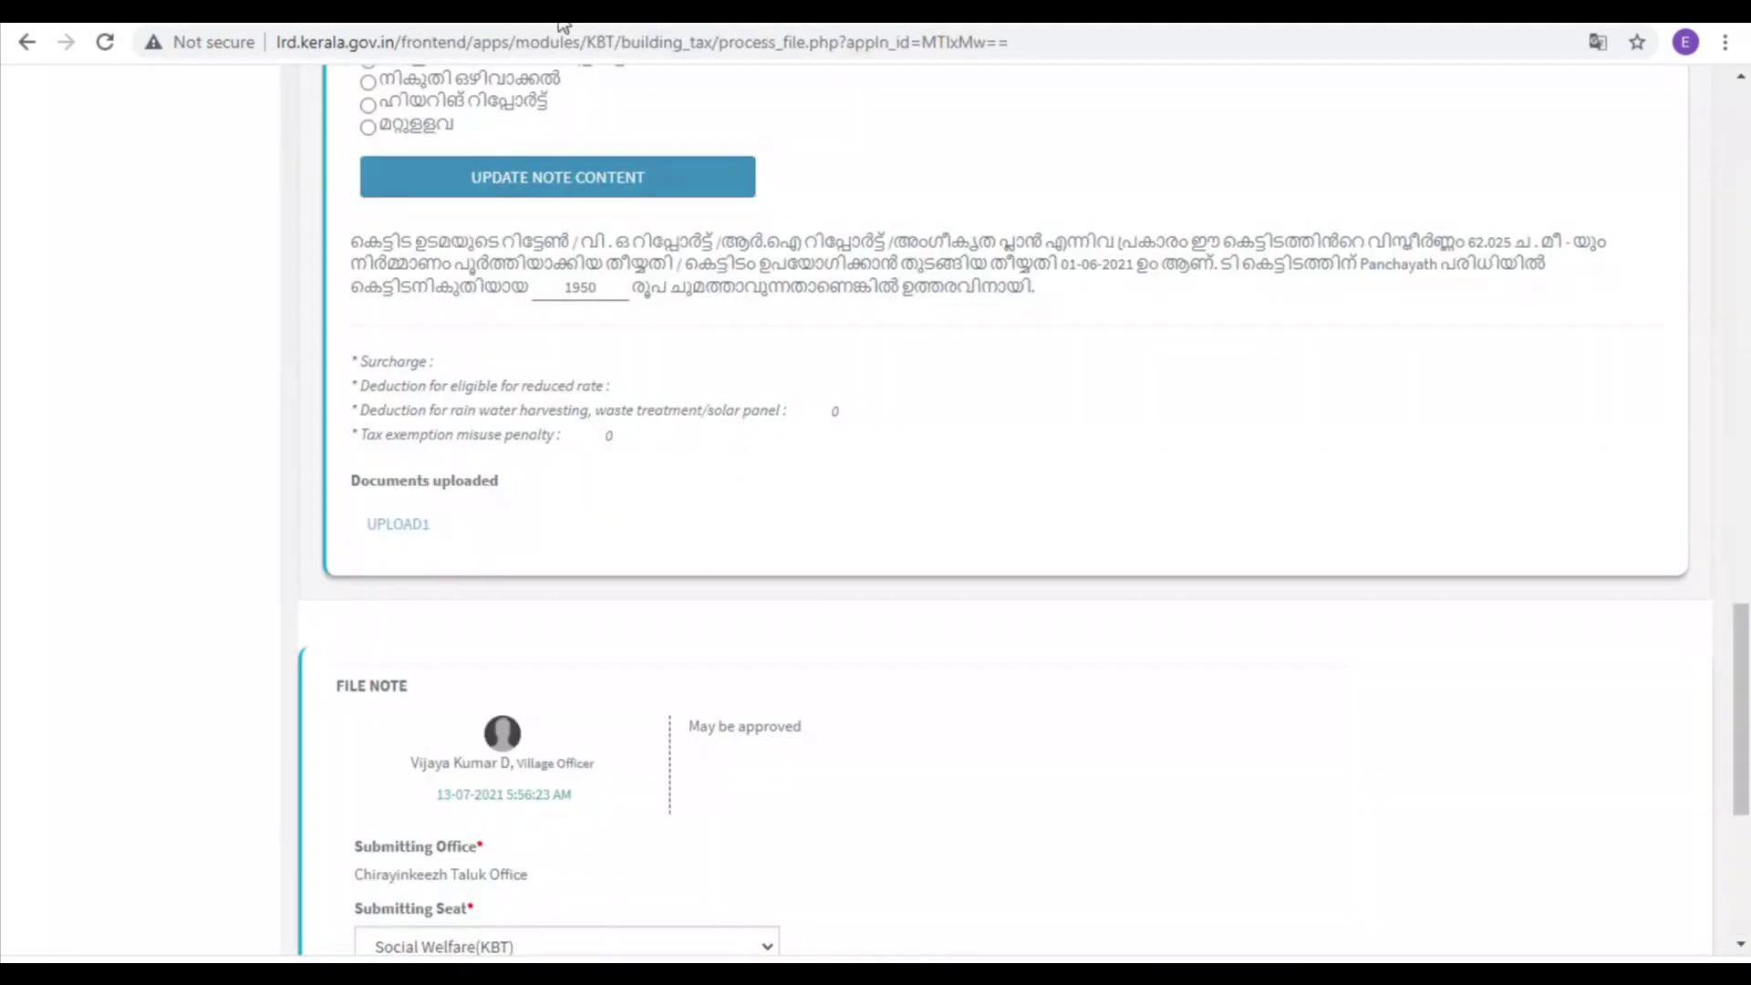
Step: Forward the file to Social Welfare(KBT) and acknowledge the 'File processed' alert
{"action": "scroll", "coordinate": [593, 543], "scroll_direction": "down", "scroll_amount": 5}
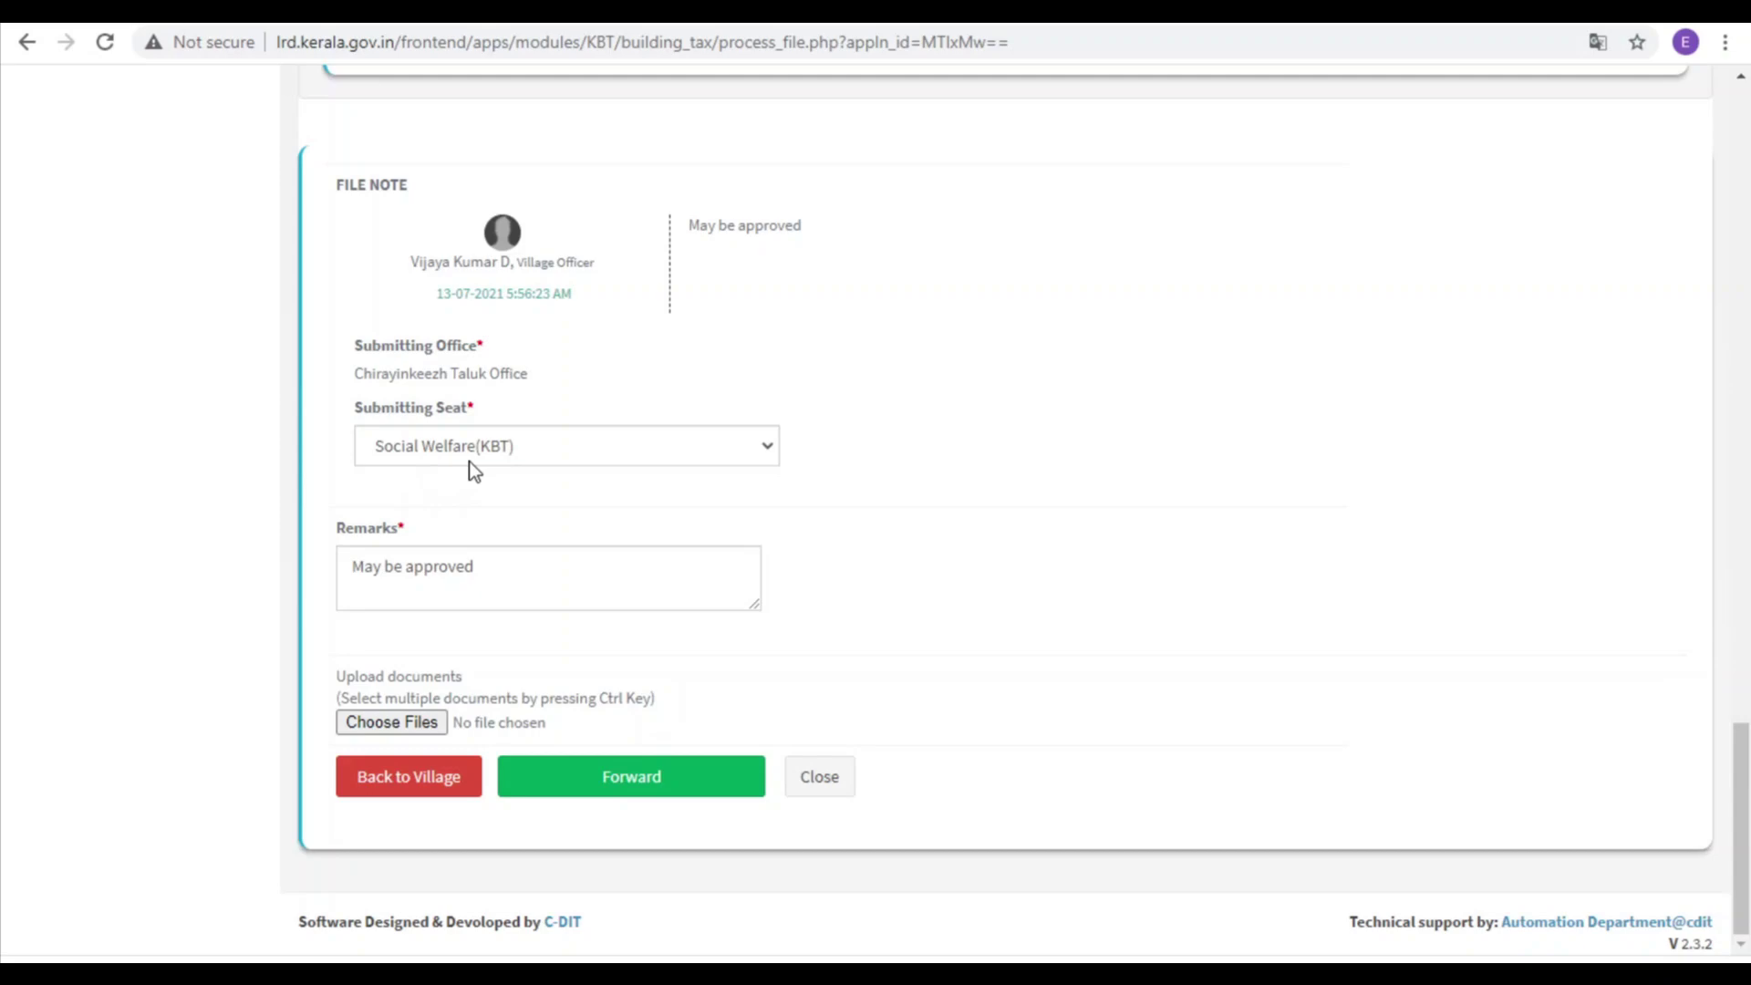
{"action": "left_click", "coordinate": [609, 790]}
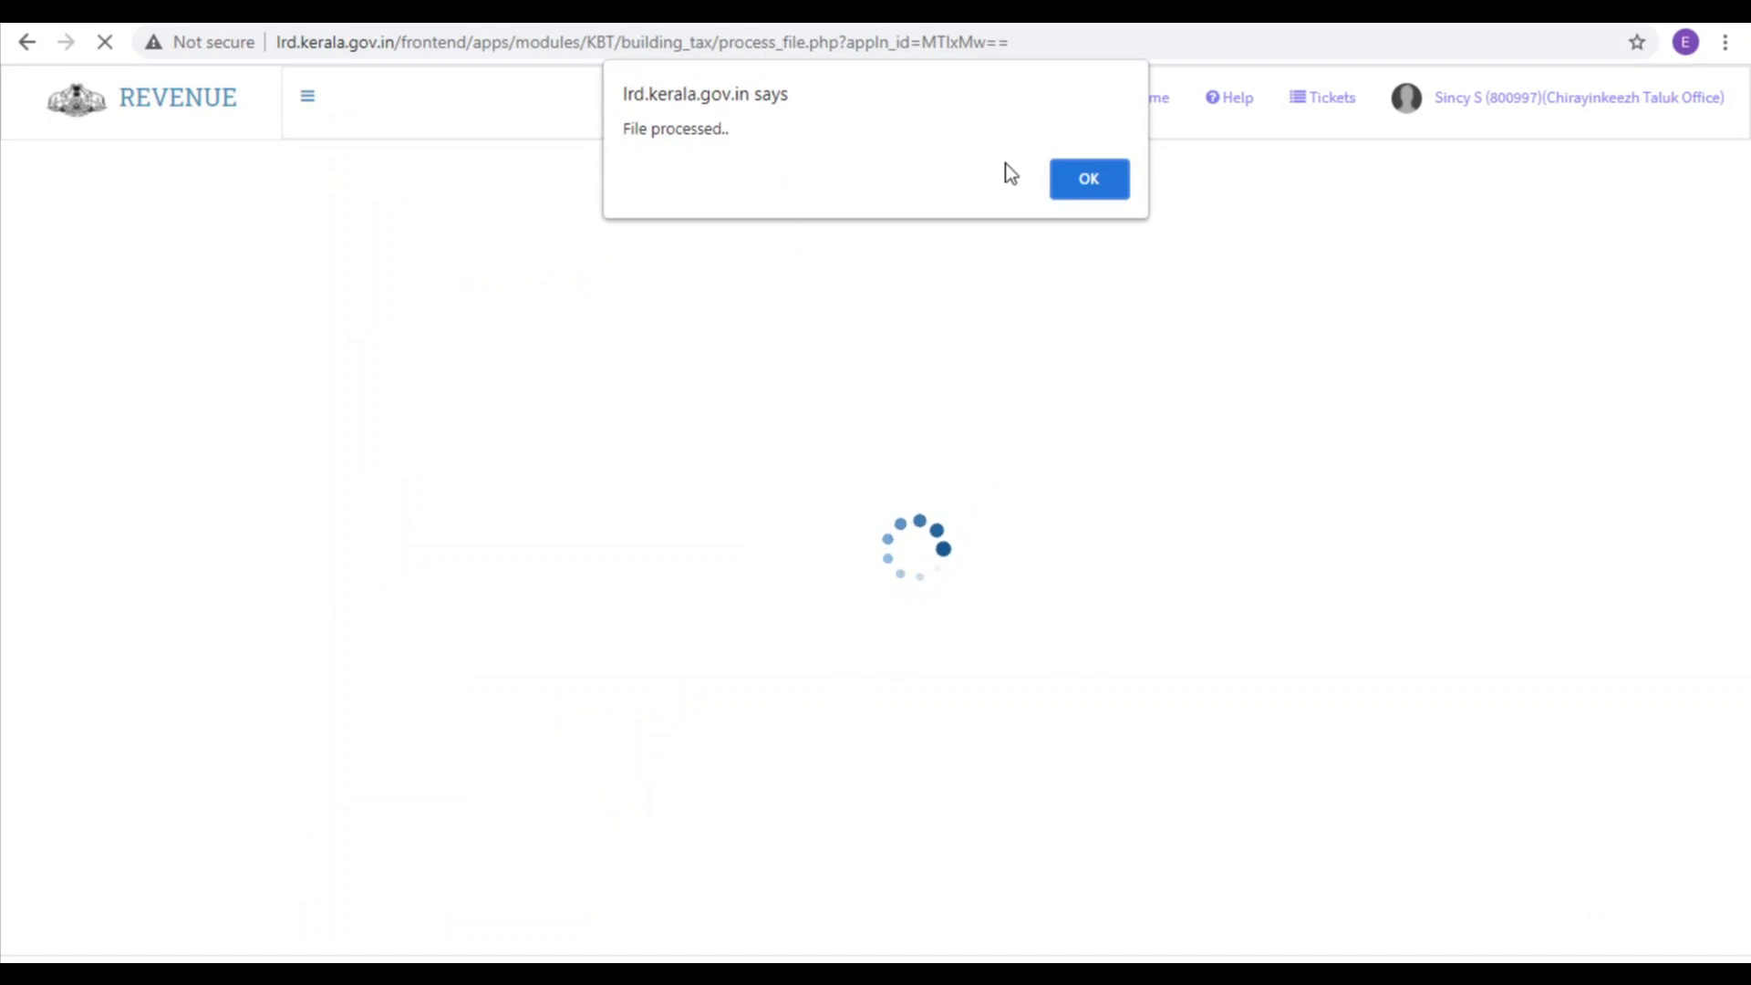
{"action": "left_click", "coordinate": [1091, 179]}
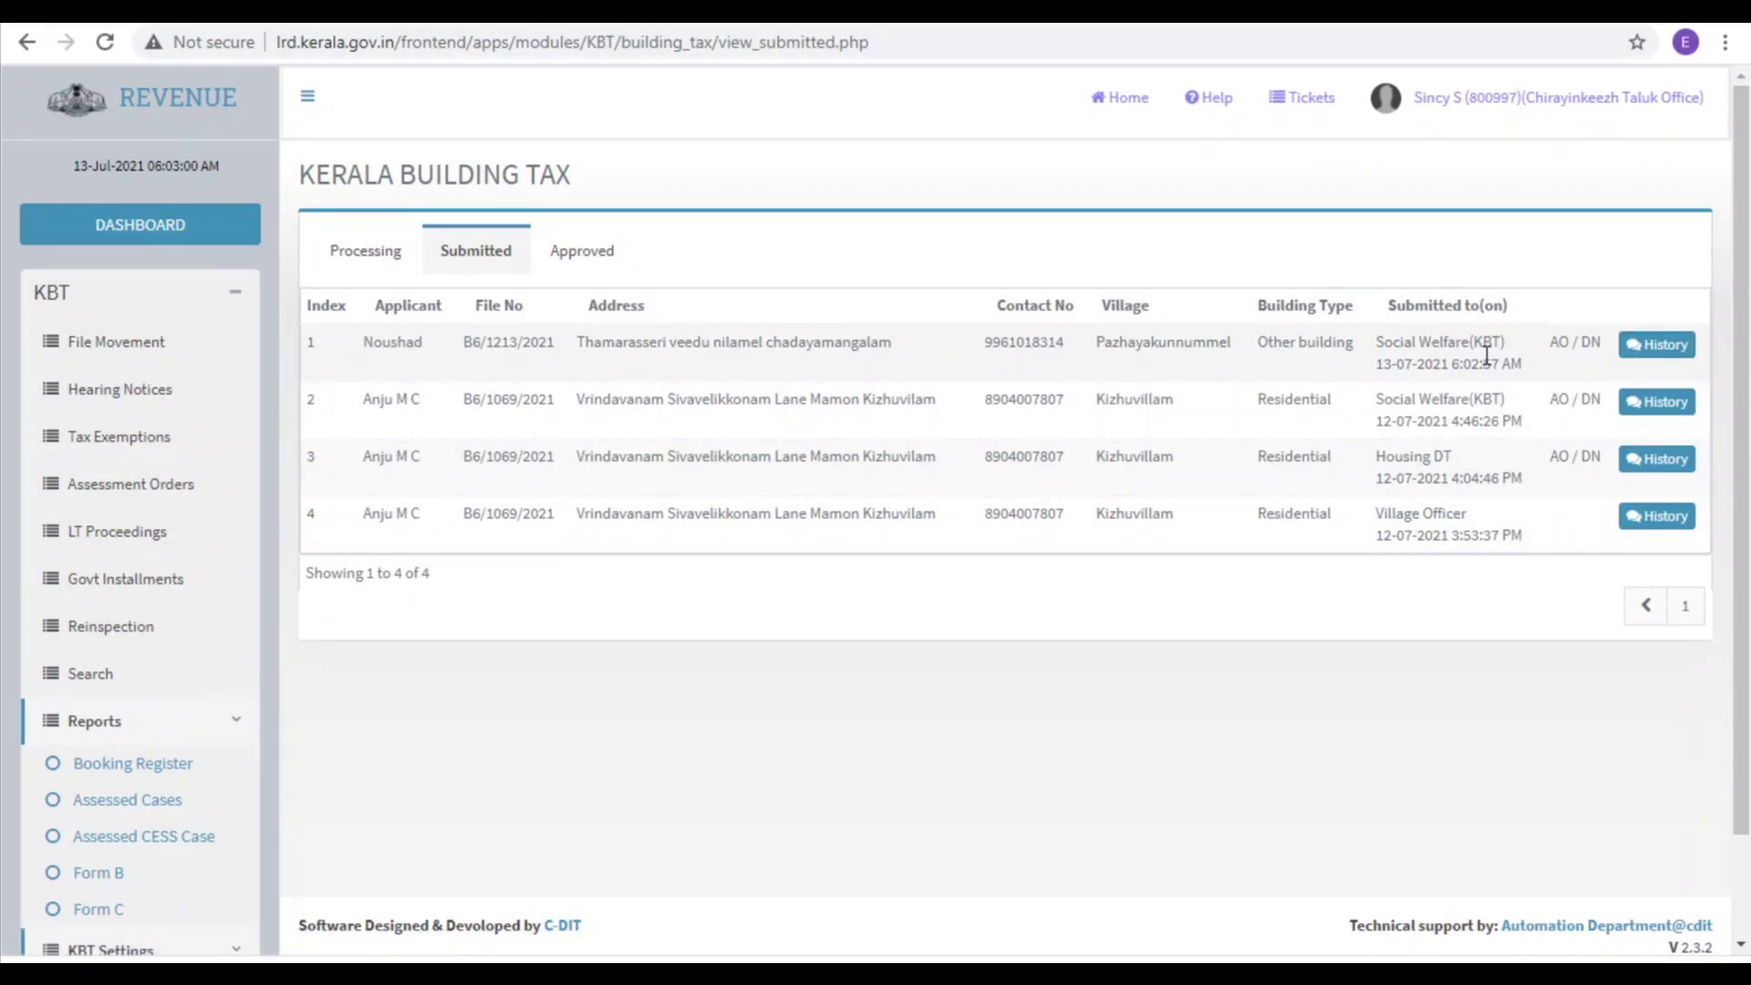
{"action": "left_click", "coordinate": [1658, 345]}
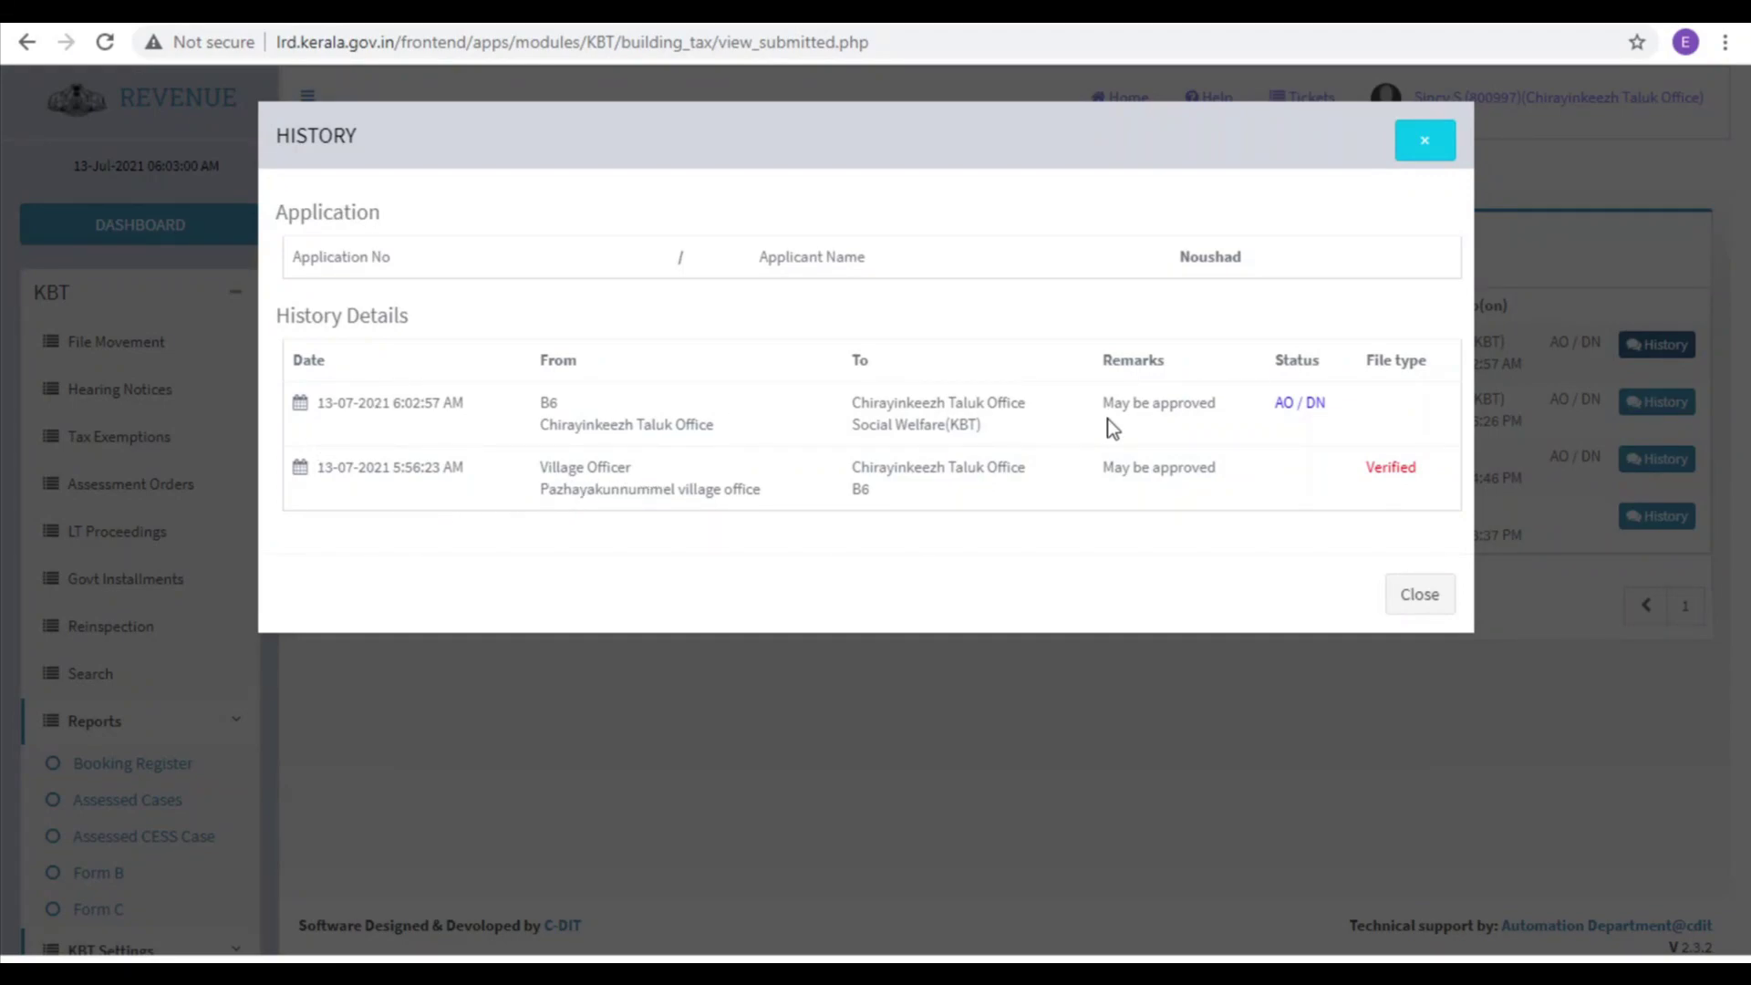
{"action": "left_click", "coordinate": [1424, 141]}
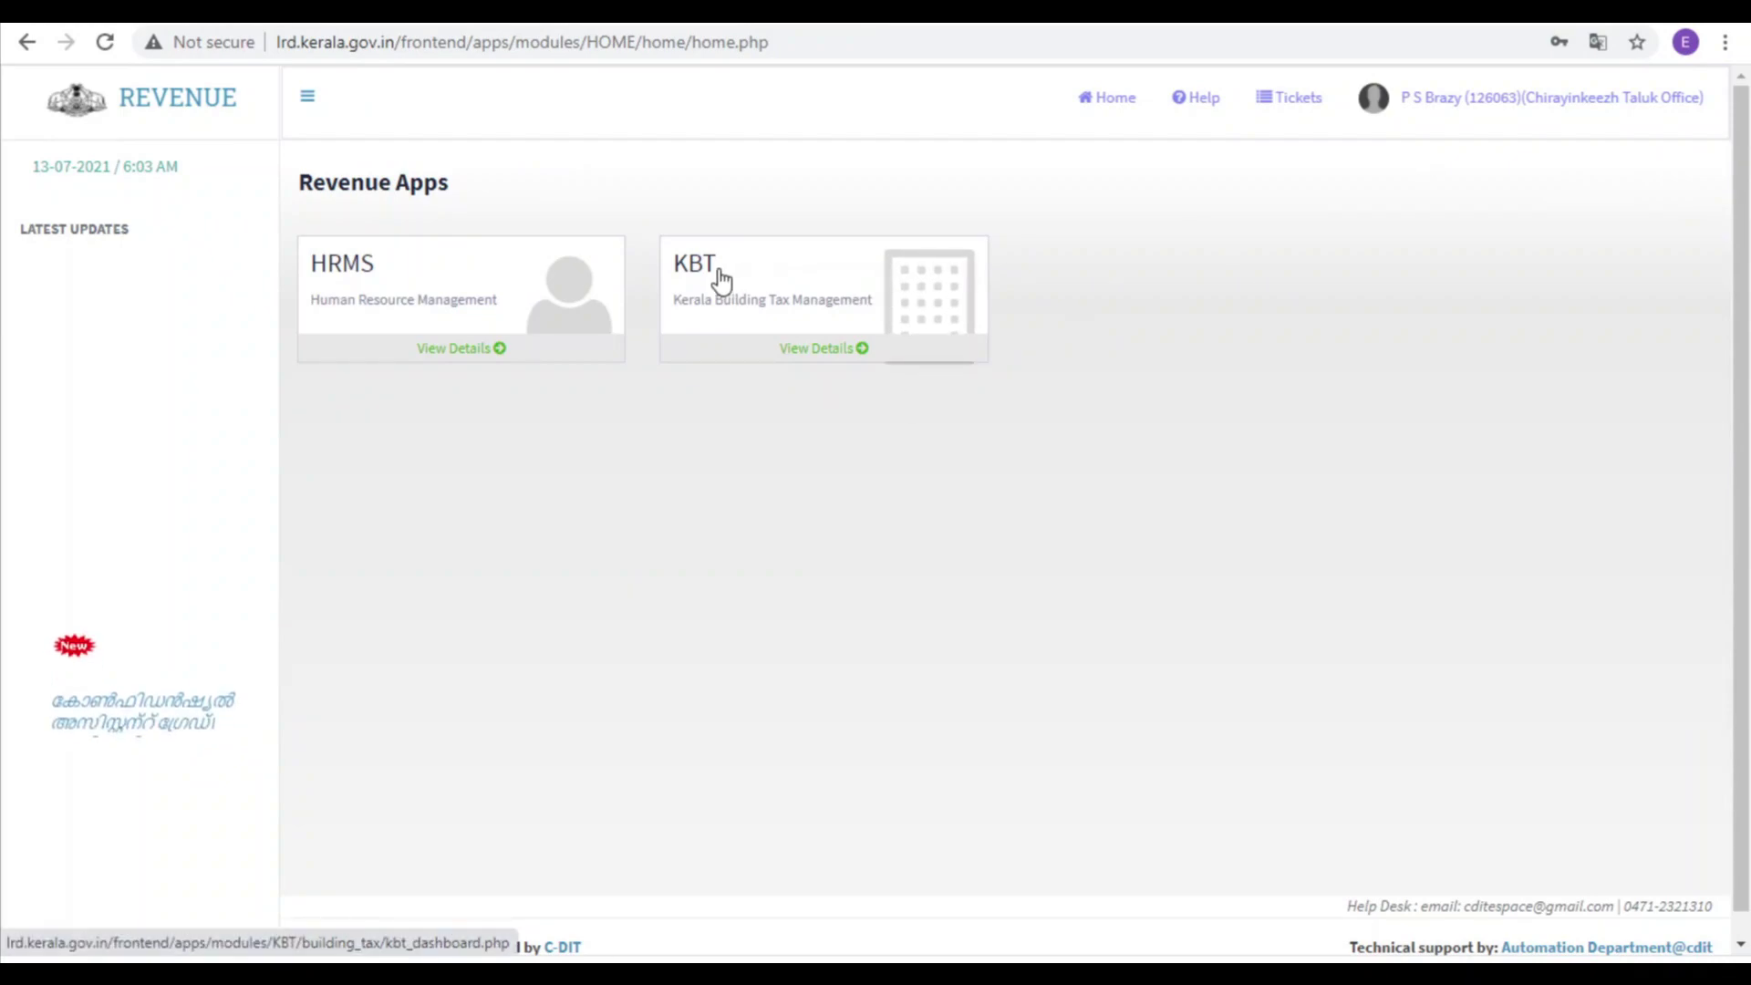
Step: Open the first KBT File Movement inbox file for processing and scroll down to its File Note
{"action": "left_click", "coordinate": [721, 278]}
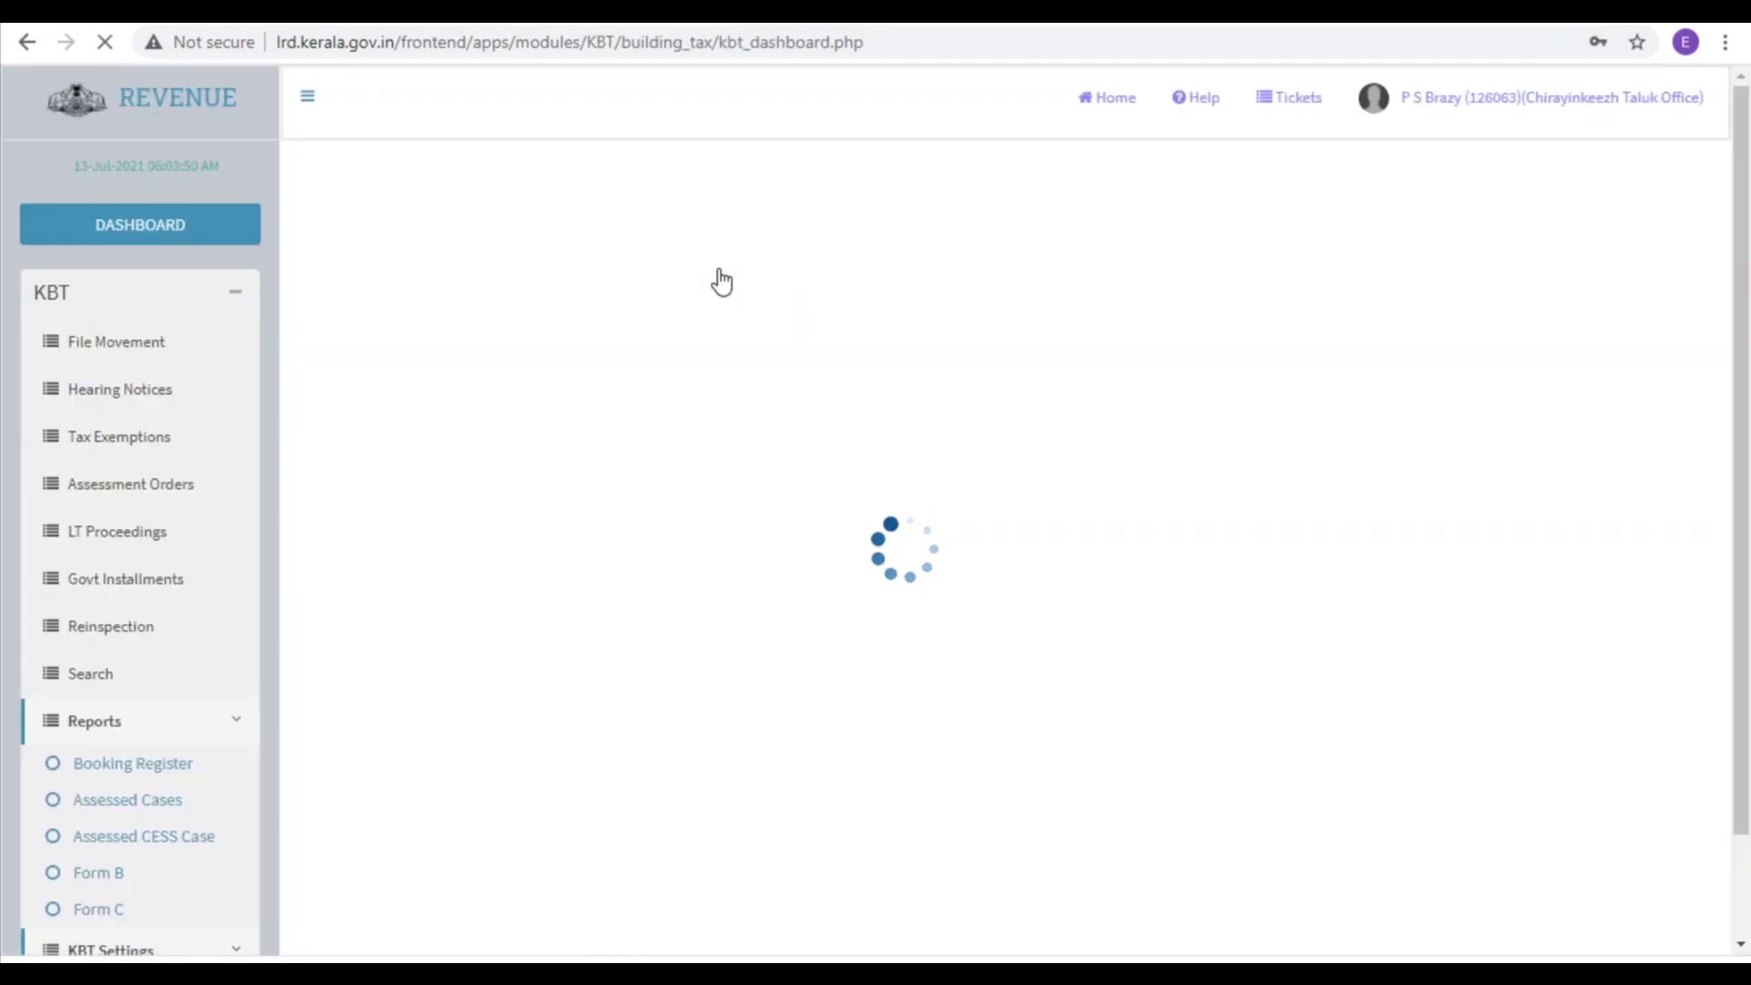
{"action": "left_click", "coordinate": [103, 345]}
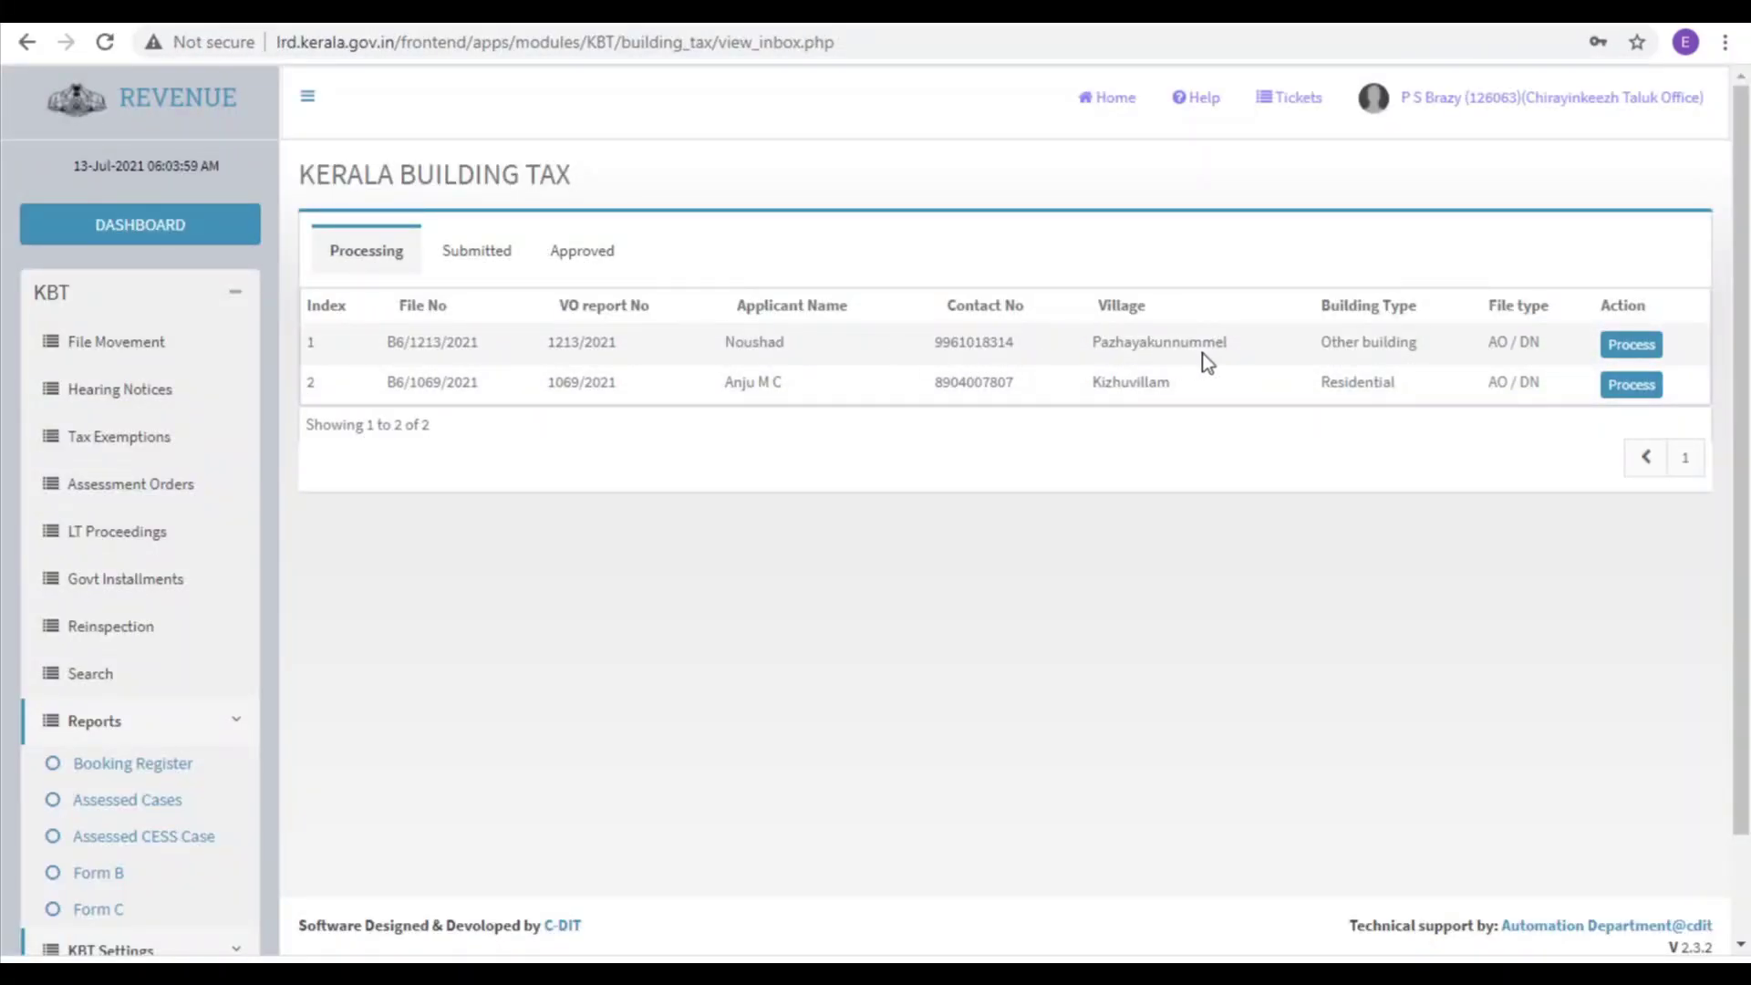
{"action": "left_click", "coordinate": [1632, 344]}
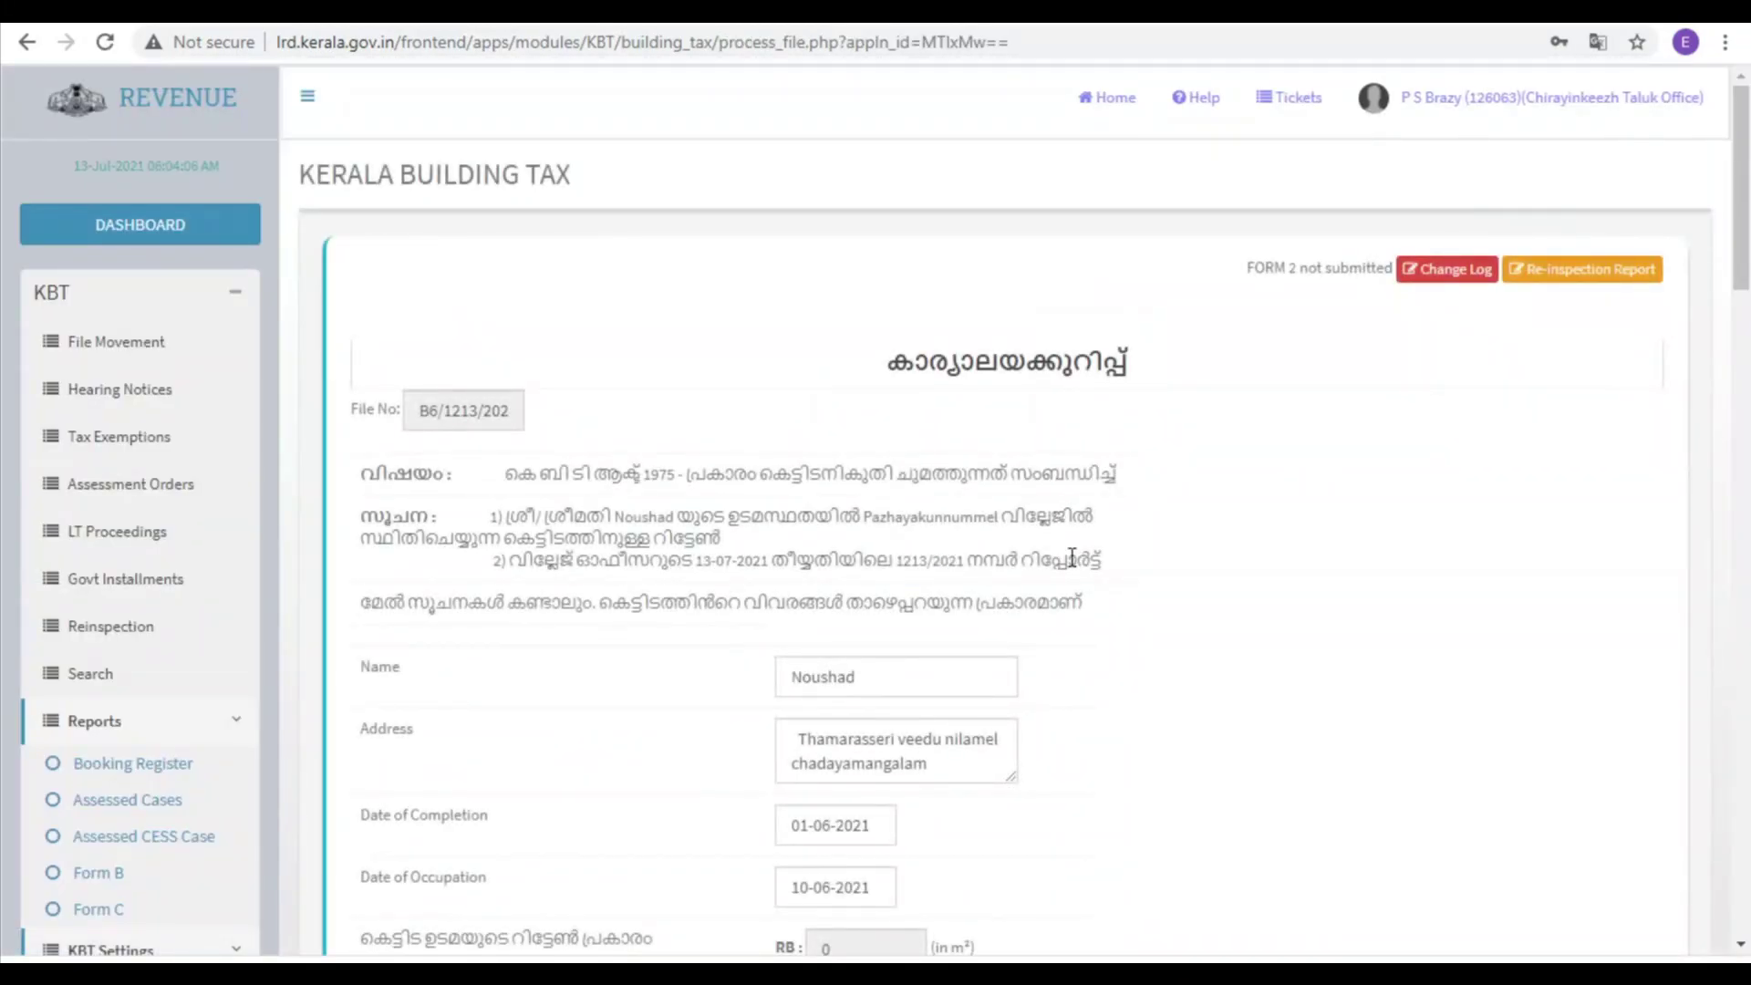
{"action": "scroll", "coordinate": [1071, 556], "scroll_direction": "down", "scroll_amount": 1}
{"action": "scroll", "coordinate": [1070, 556], "scroll_direction": "down", "scroll_amount": 1}
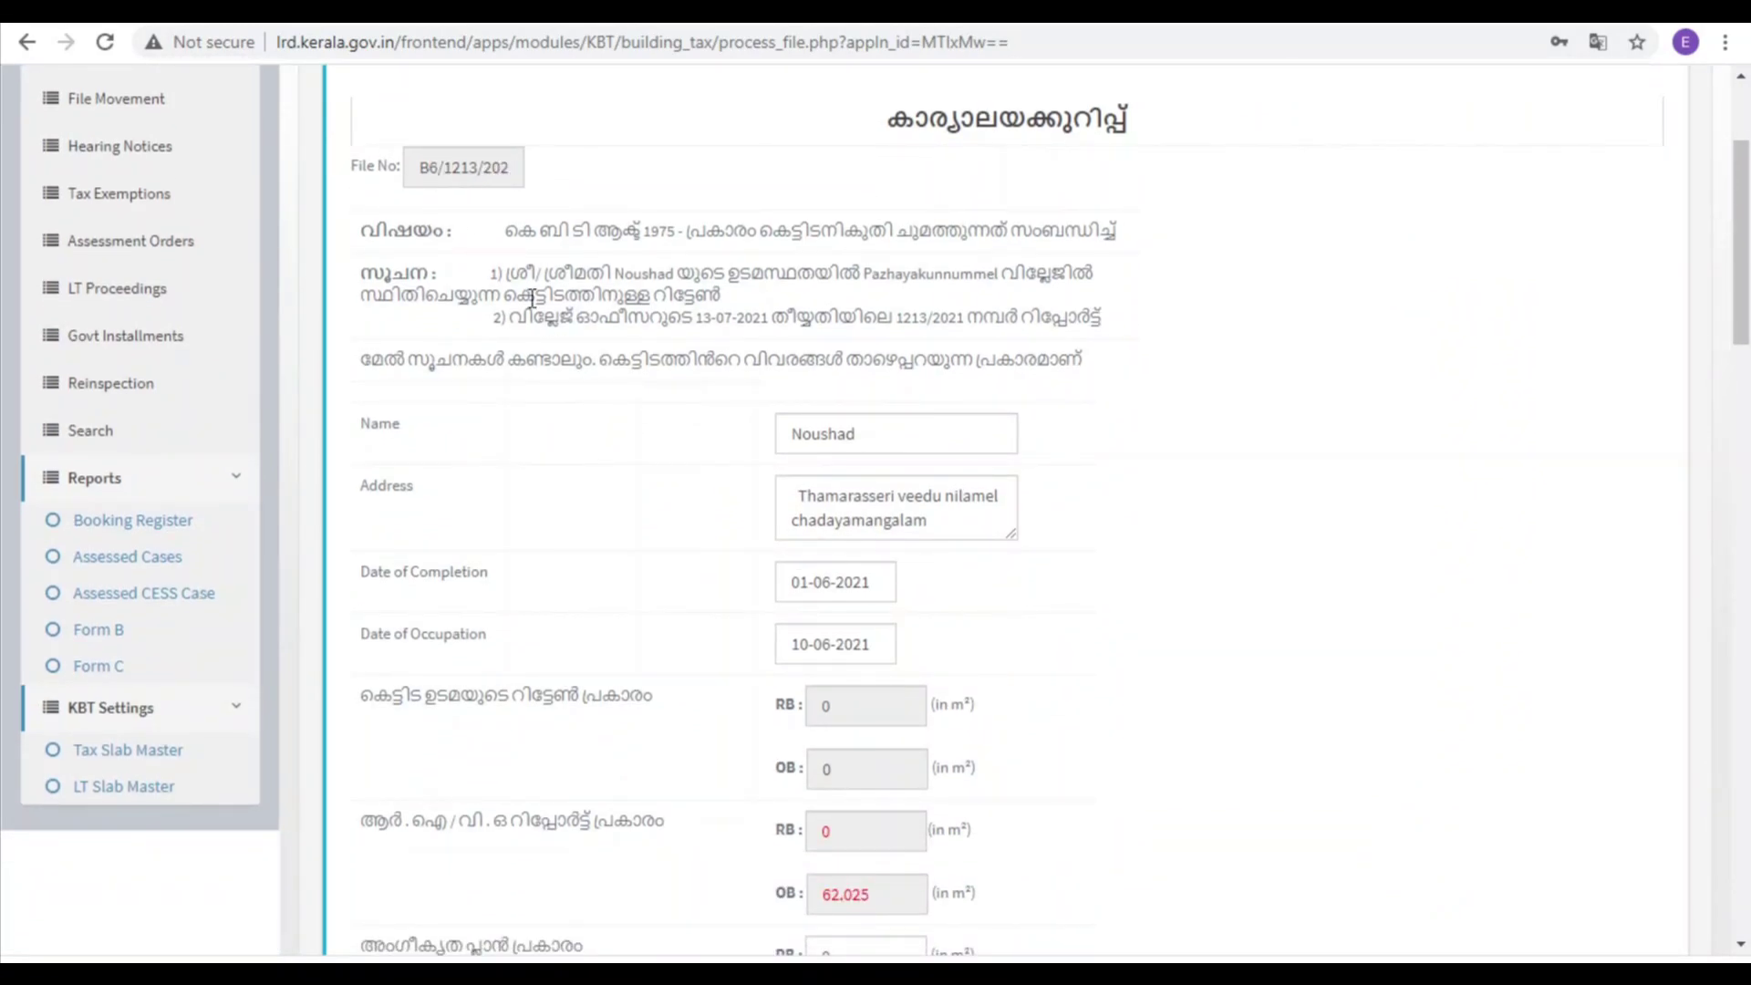
{"action": "scroll", "coordinate": [954, 595], "scroll_direction": "down", "scroll_amount": 3}
{"action": "scroll", "coordinate": [955, 595], "scroll_direction": "down", "scroll_amount": 10}
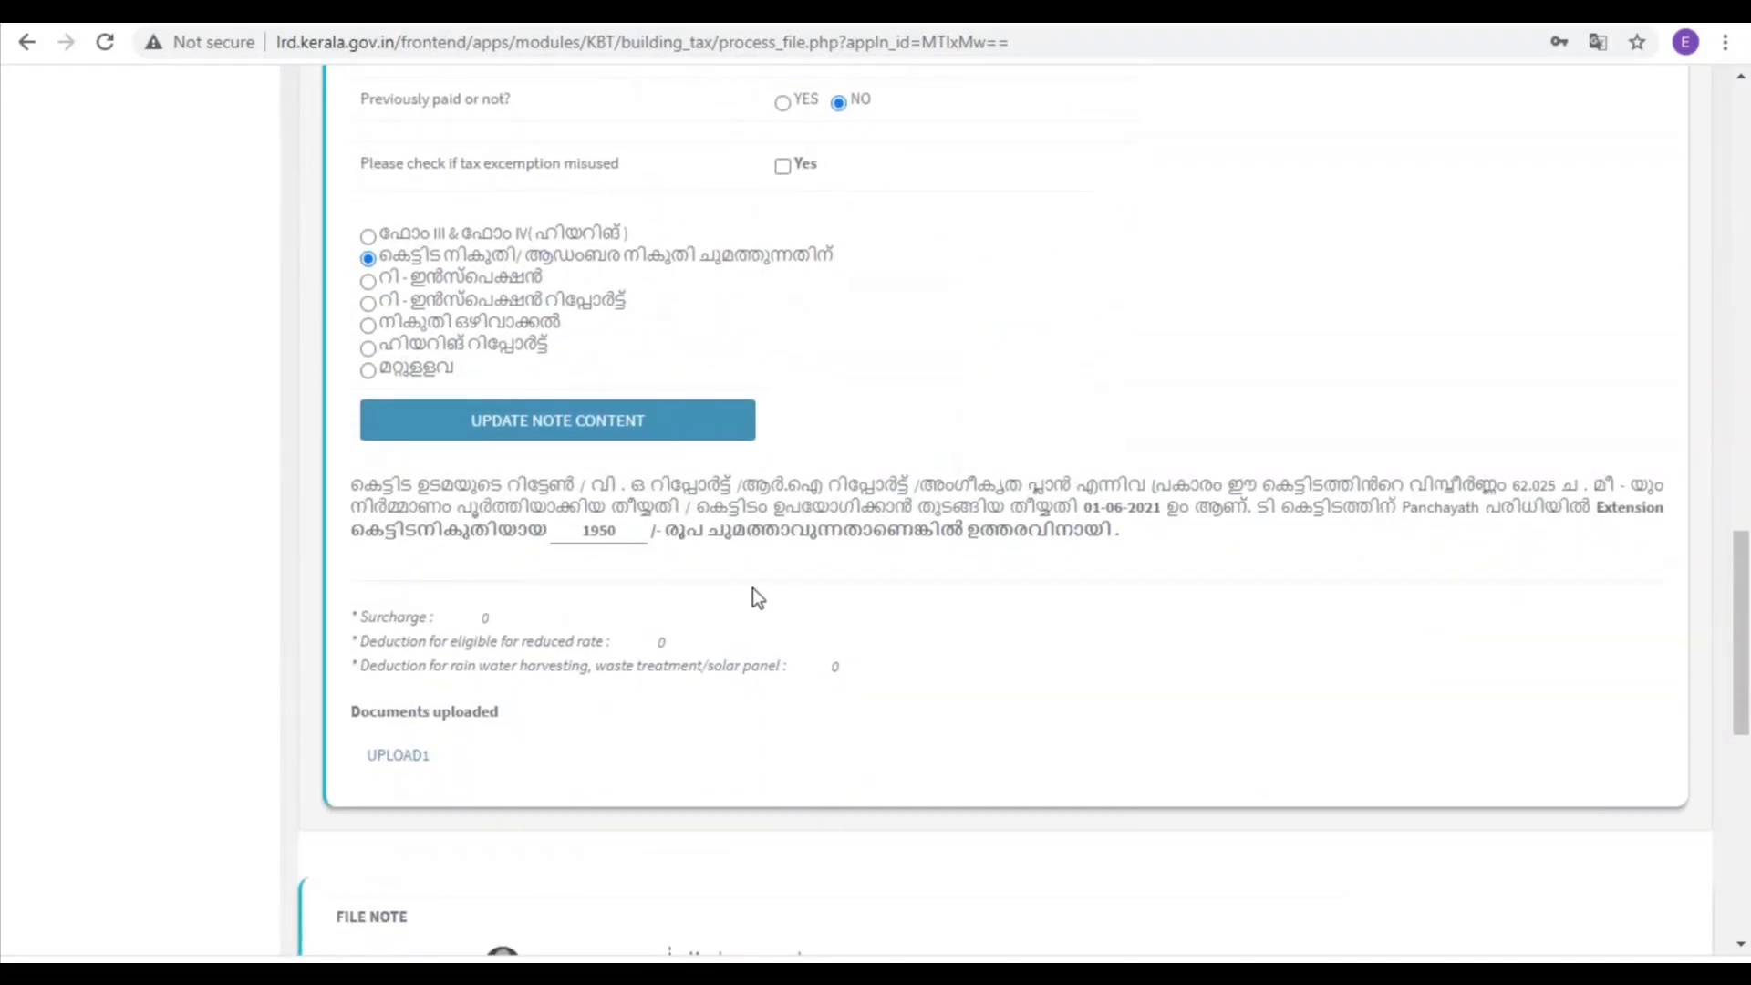
{"action": "scroll", "coordinate": [748, 584], "scroll_direction": "down", "scroll_amount": 1}
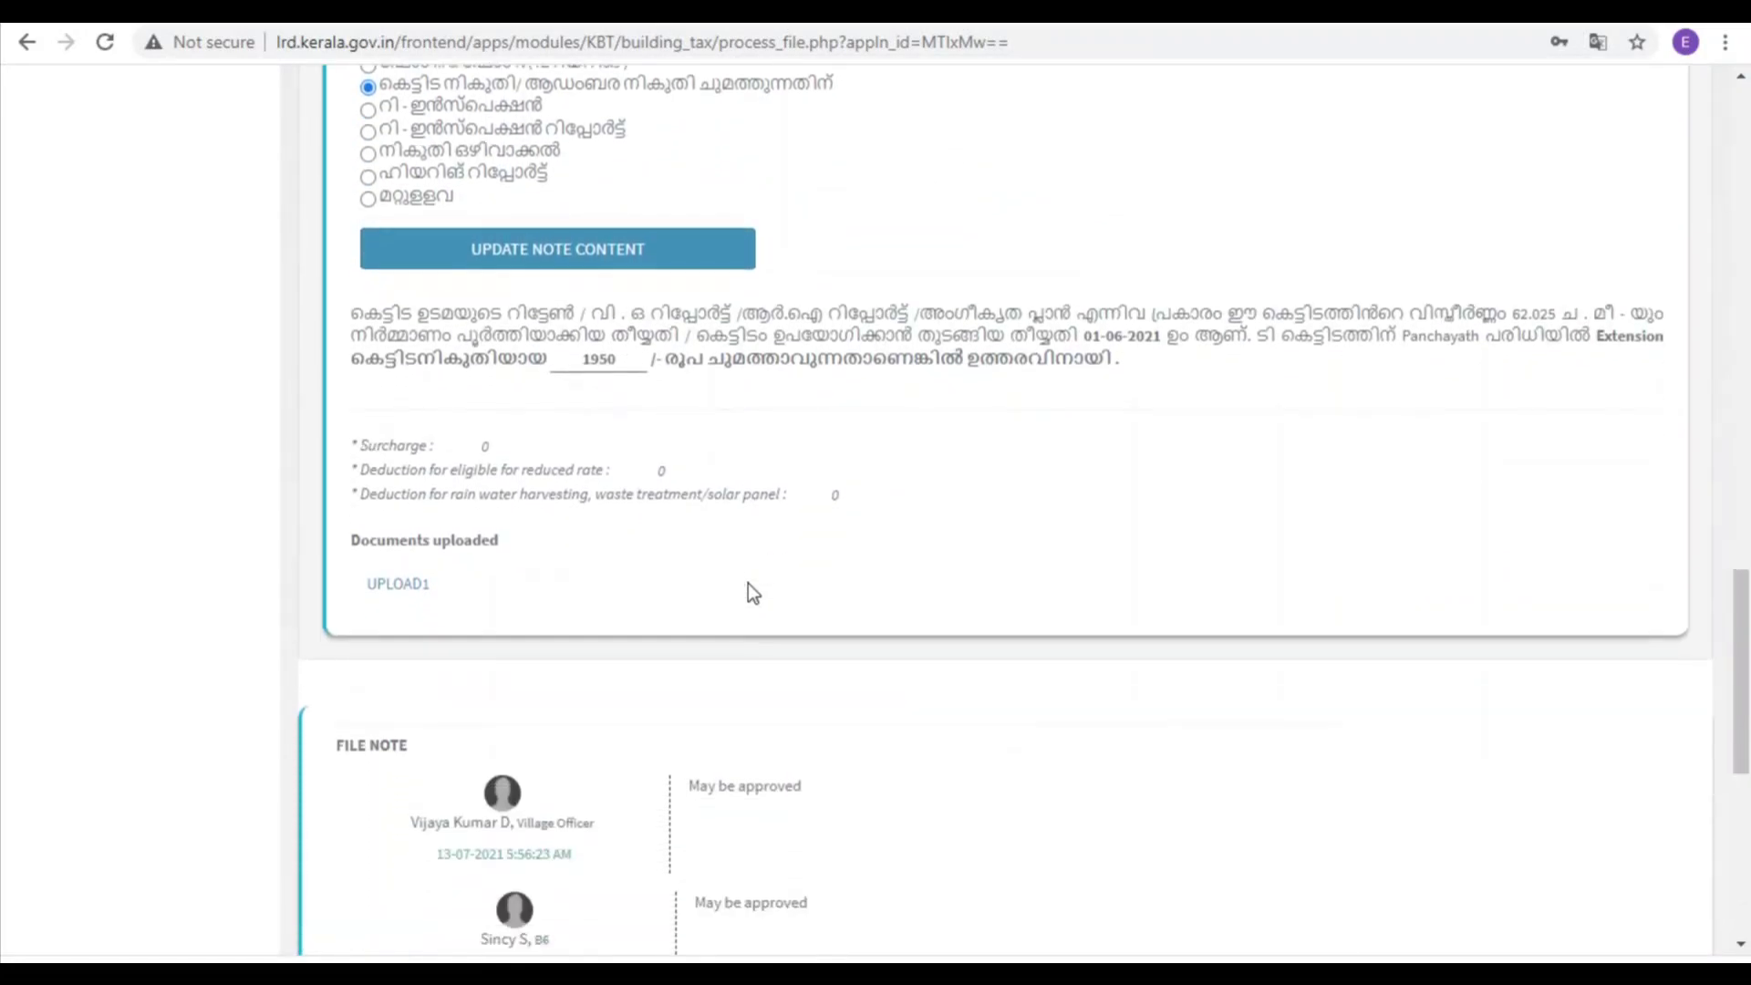
{"action": "scroll", "coordinate": [748, 584], "scroll_direction": "down", "scroll_amount": 3}
{"action": "scroll", "coordinate": [923, 522], "scroll_direction": "down", "scroll_amount": 2}
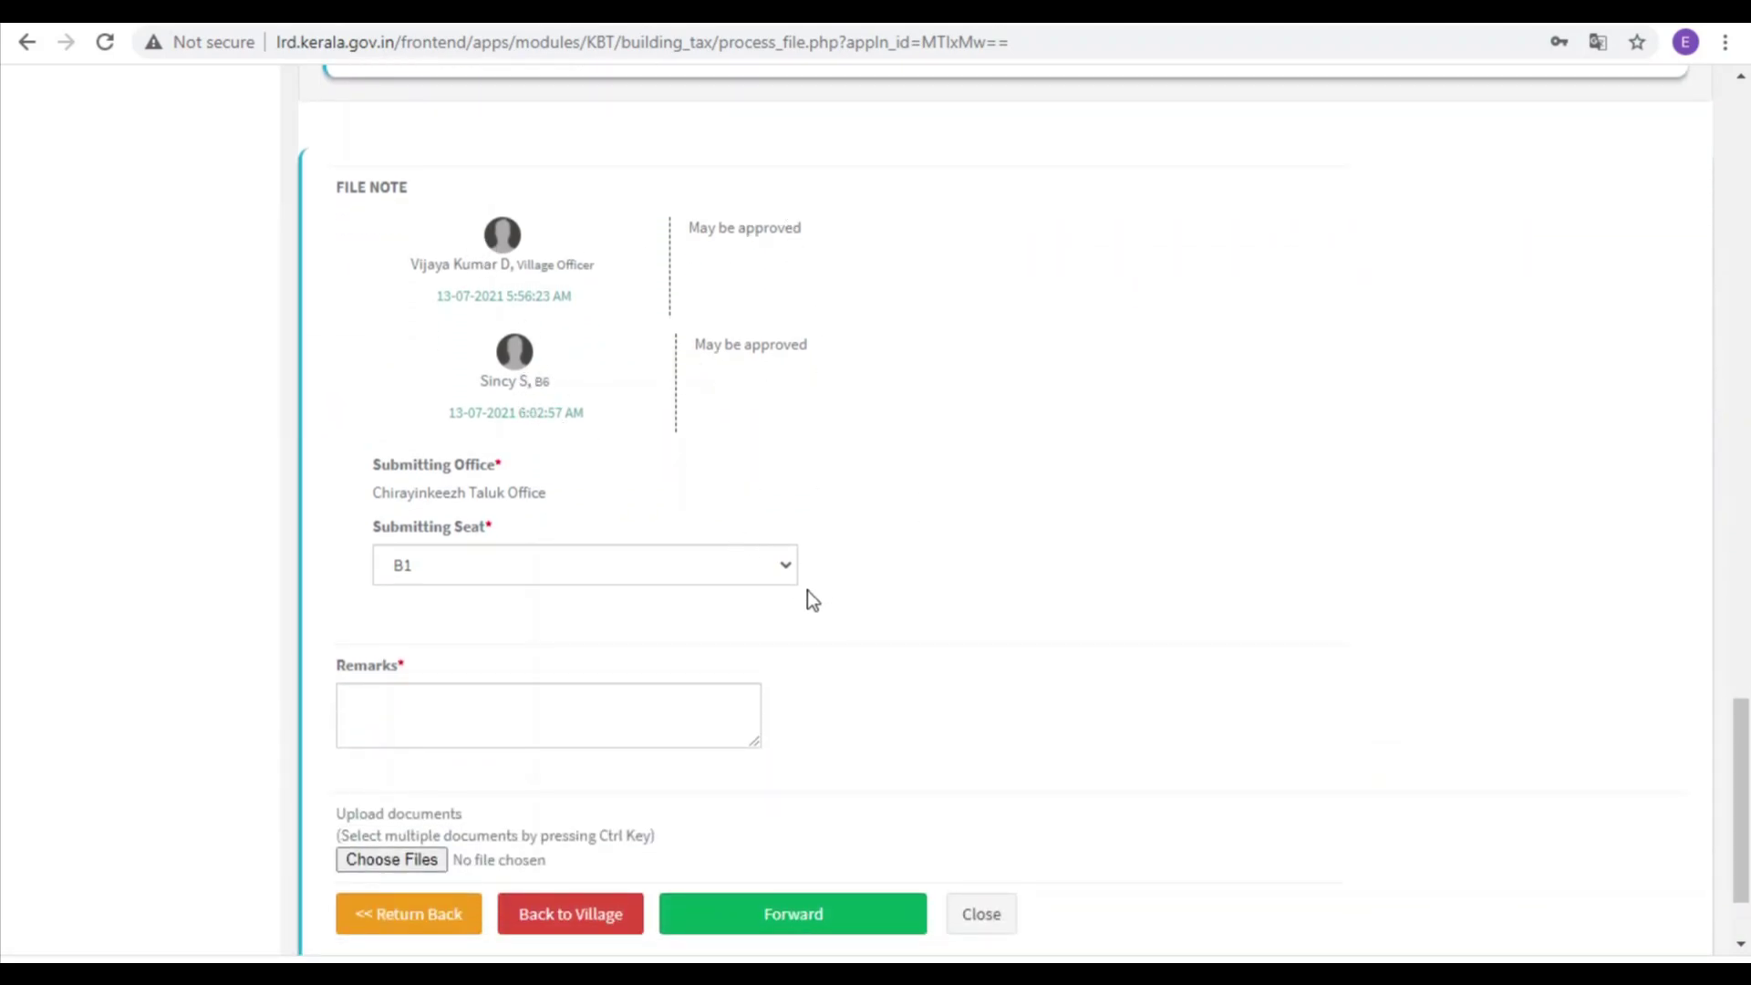
Step: Change the submitting seat from B1 to Tahasildar, Chirayinkeezhu Seat 1, leaving remarks empty
{"action": "scroll", "coordinate": [807, 587], "scroll_direction": "down", "scroll_amount": 1}
{"action": "left_click", "coordinate": [479, 421]}
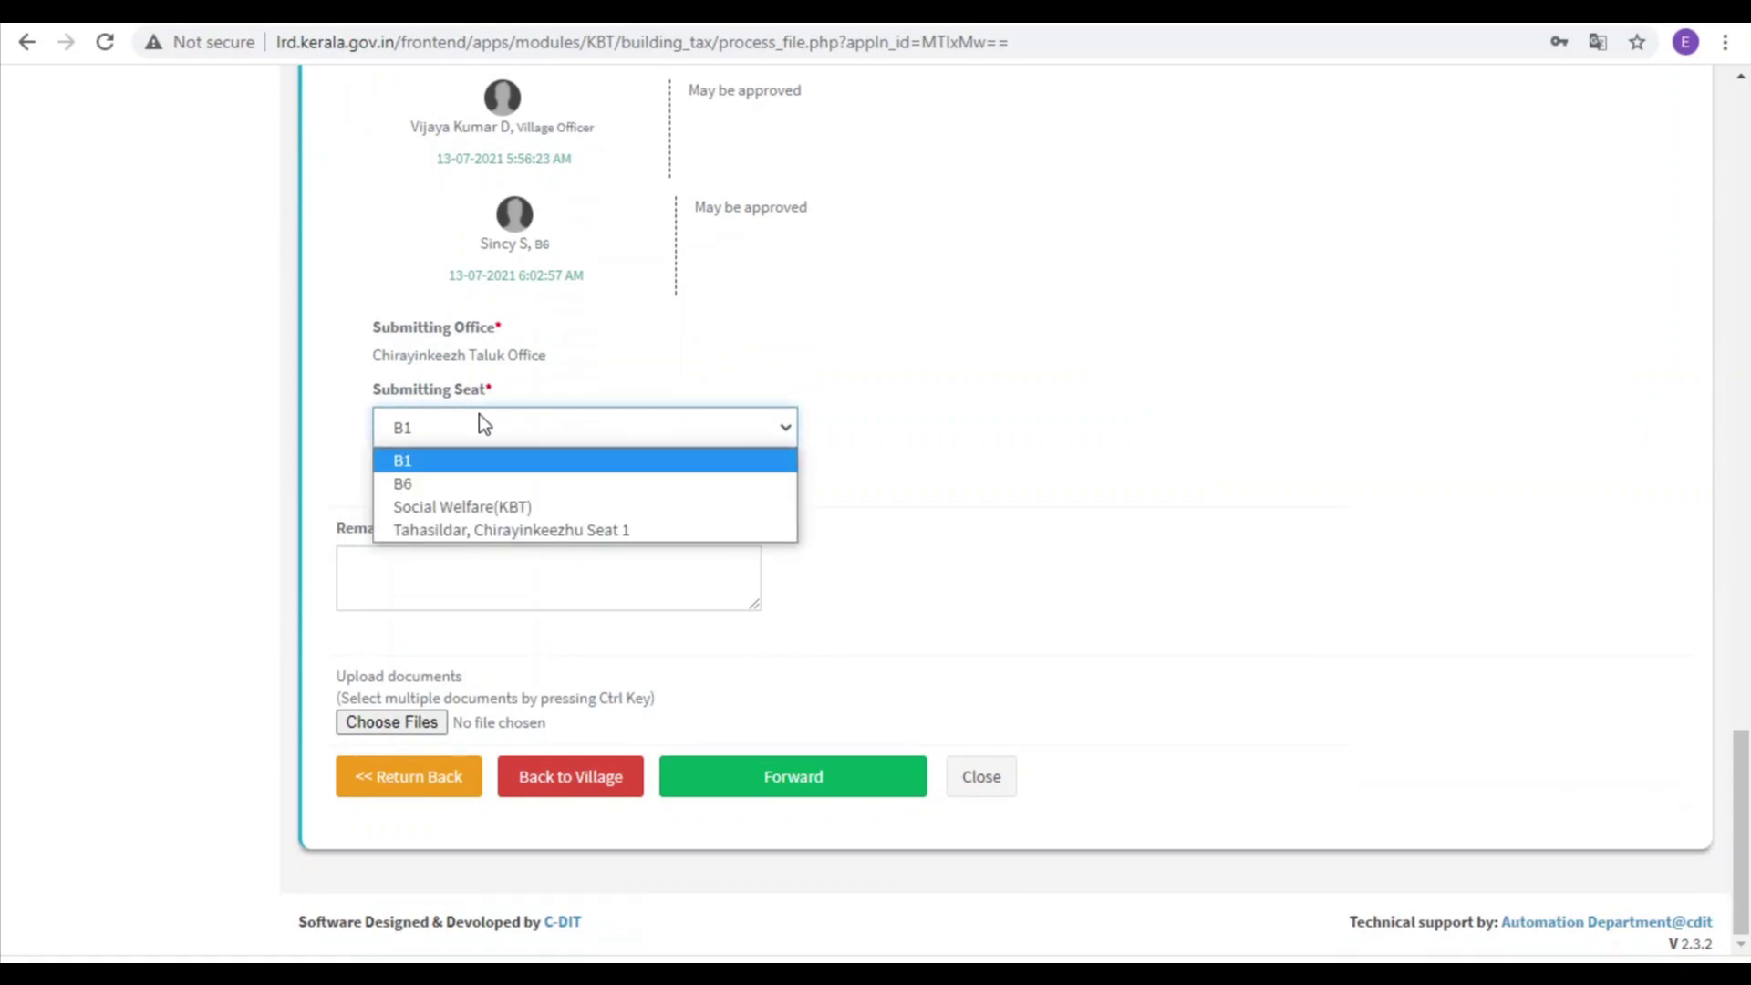
{"action": "left_click", "coordinate": [467, 531]}
{"action": "left_click", "coordinate": [422, 597]}
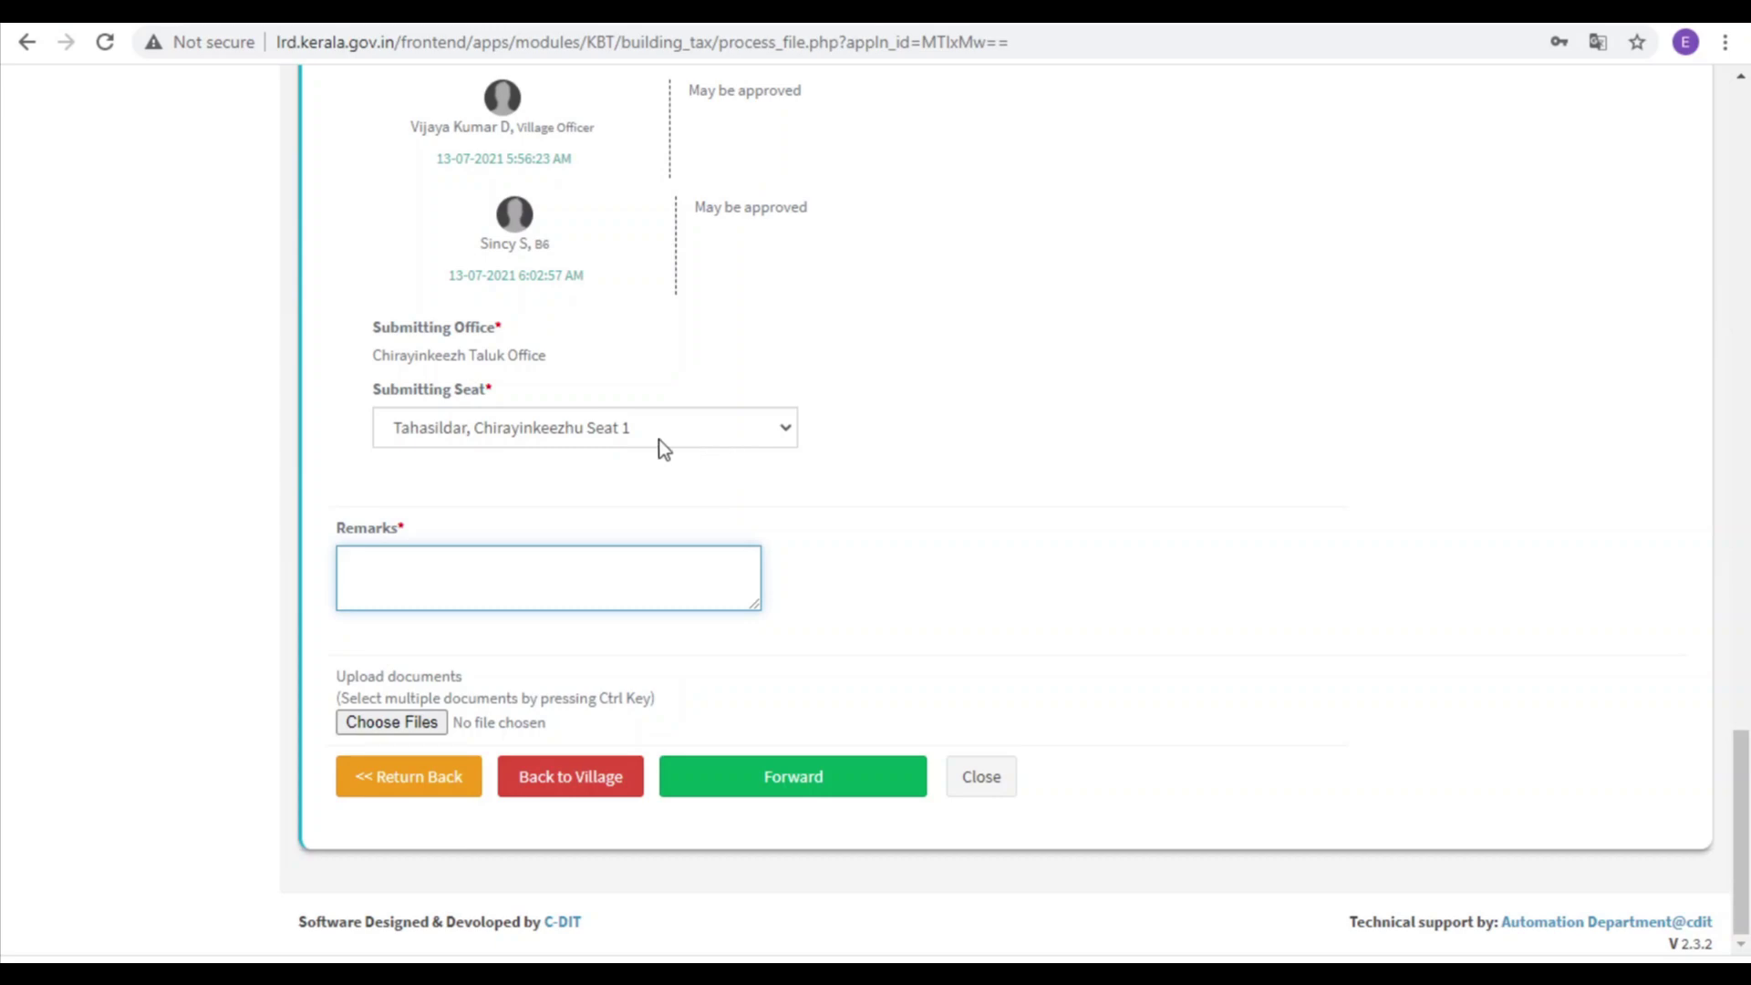
{"action": "left_click", "coordinate": [525, 425]}
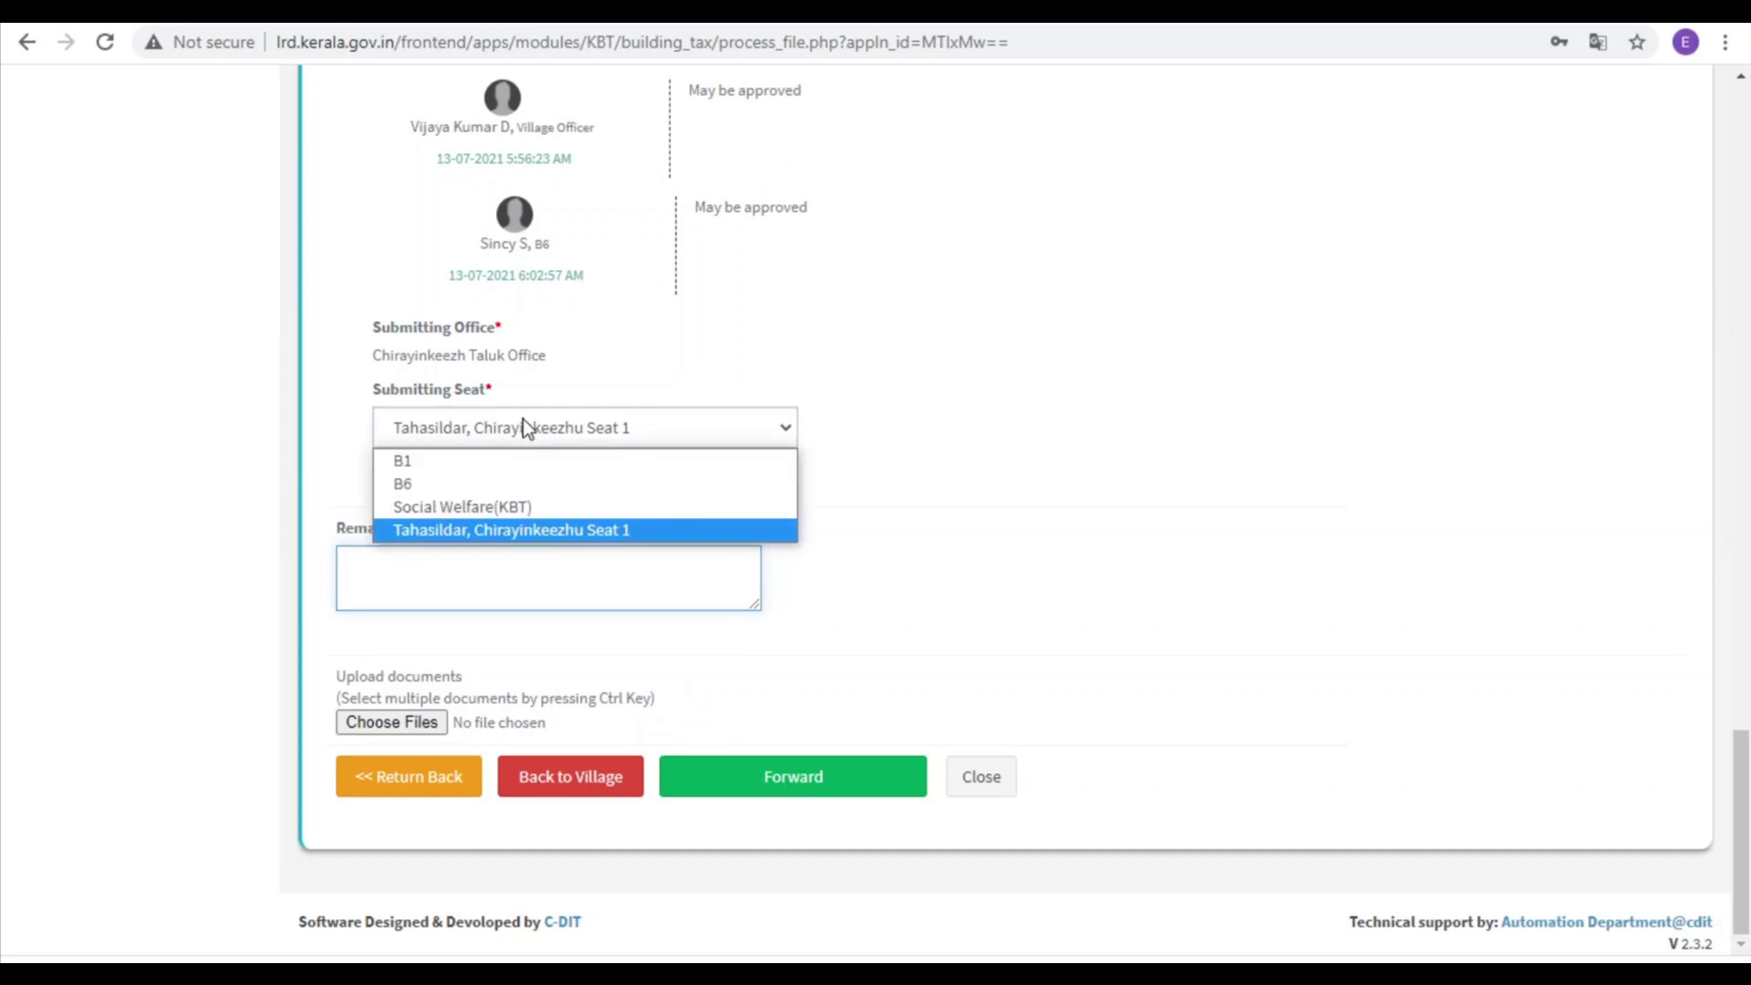
{"action": "left_click", "coordinate": [449, 530]}
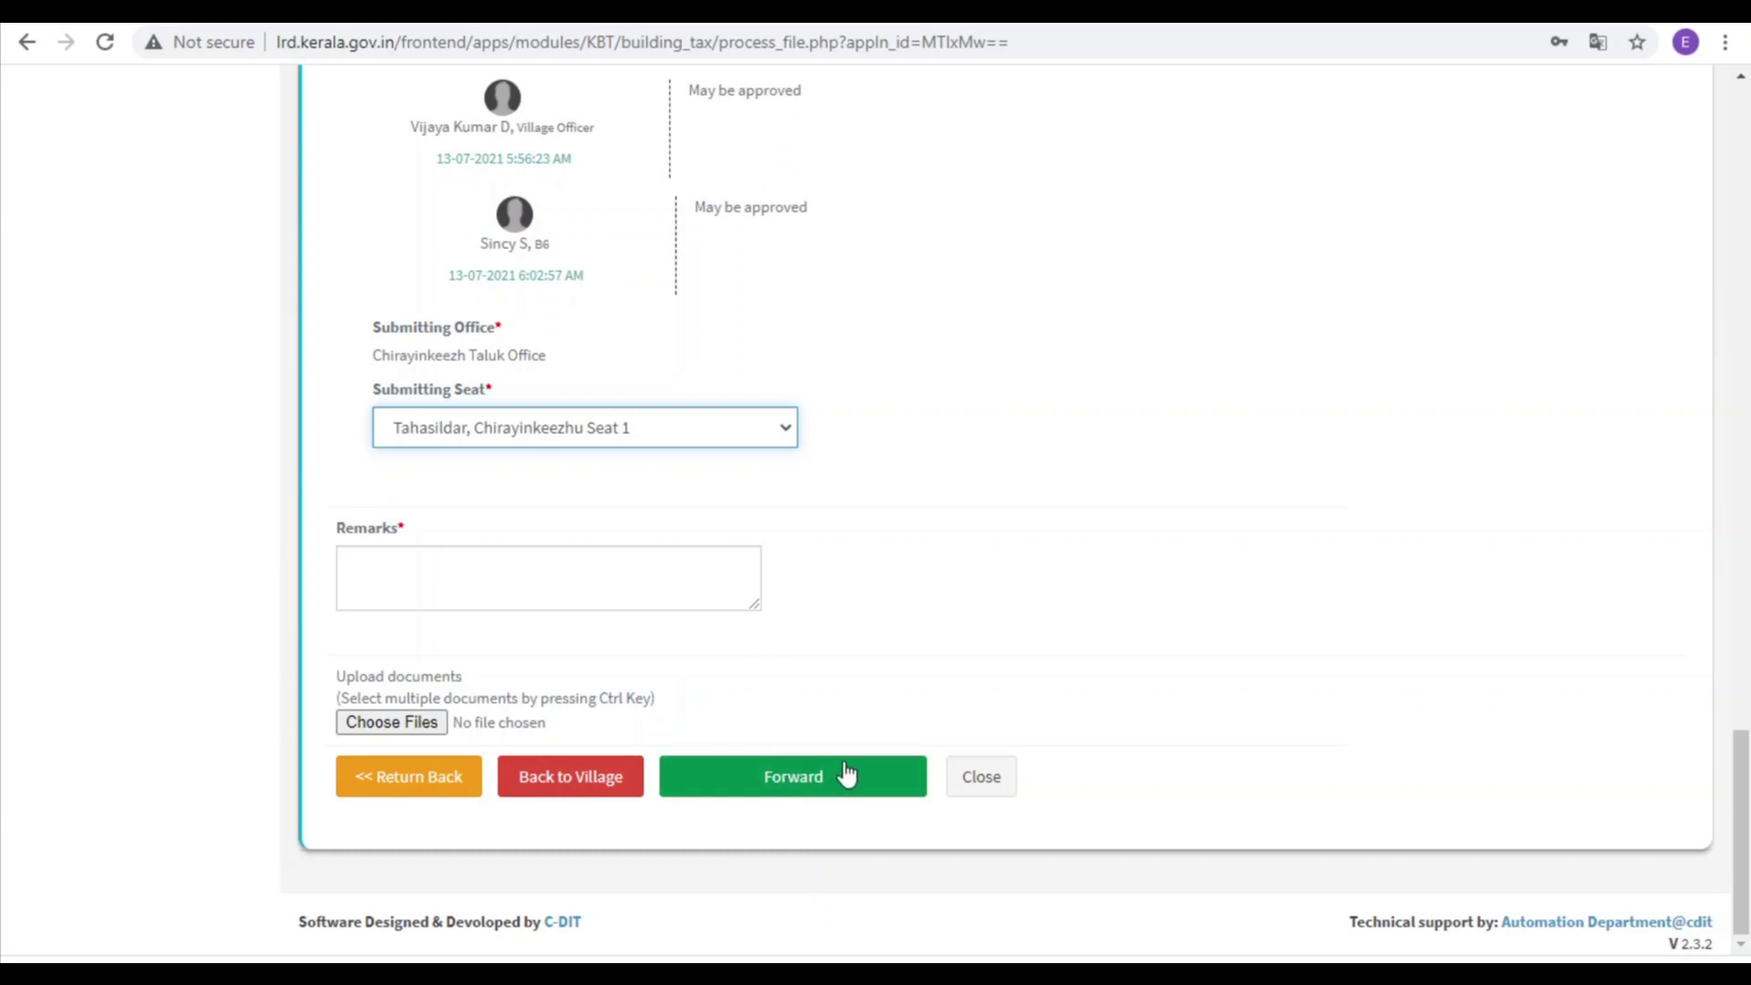
{"action": "scroll", "coordinate": [926, 755], "scroll_direction": "up", "scroll_amount": 13}
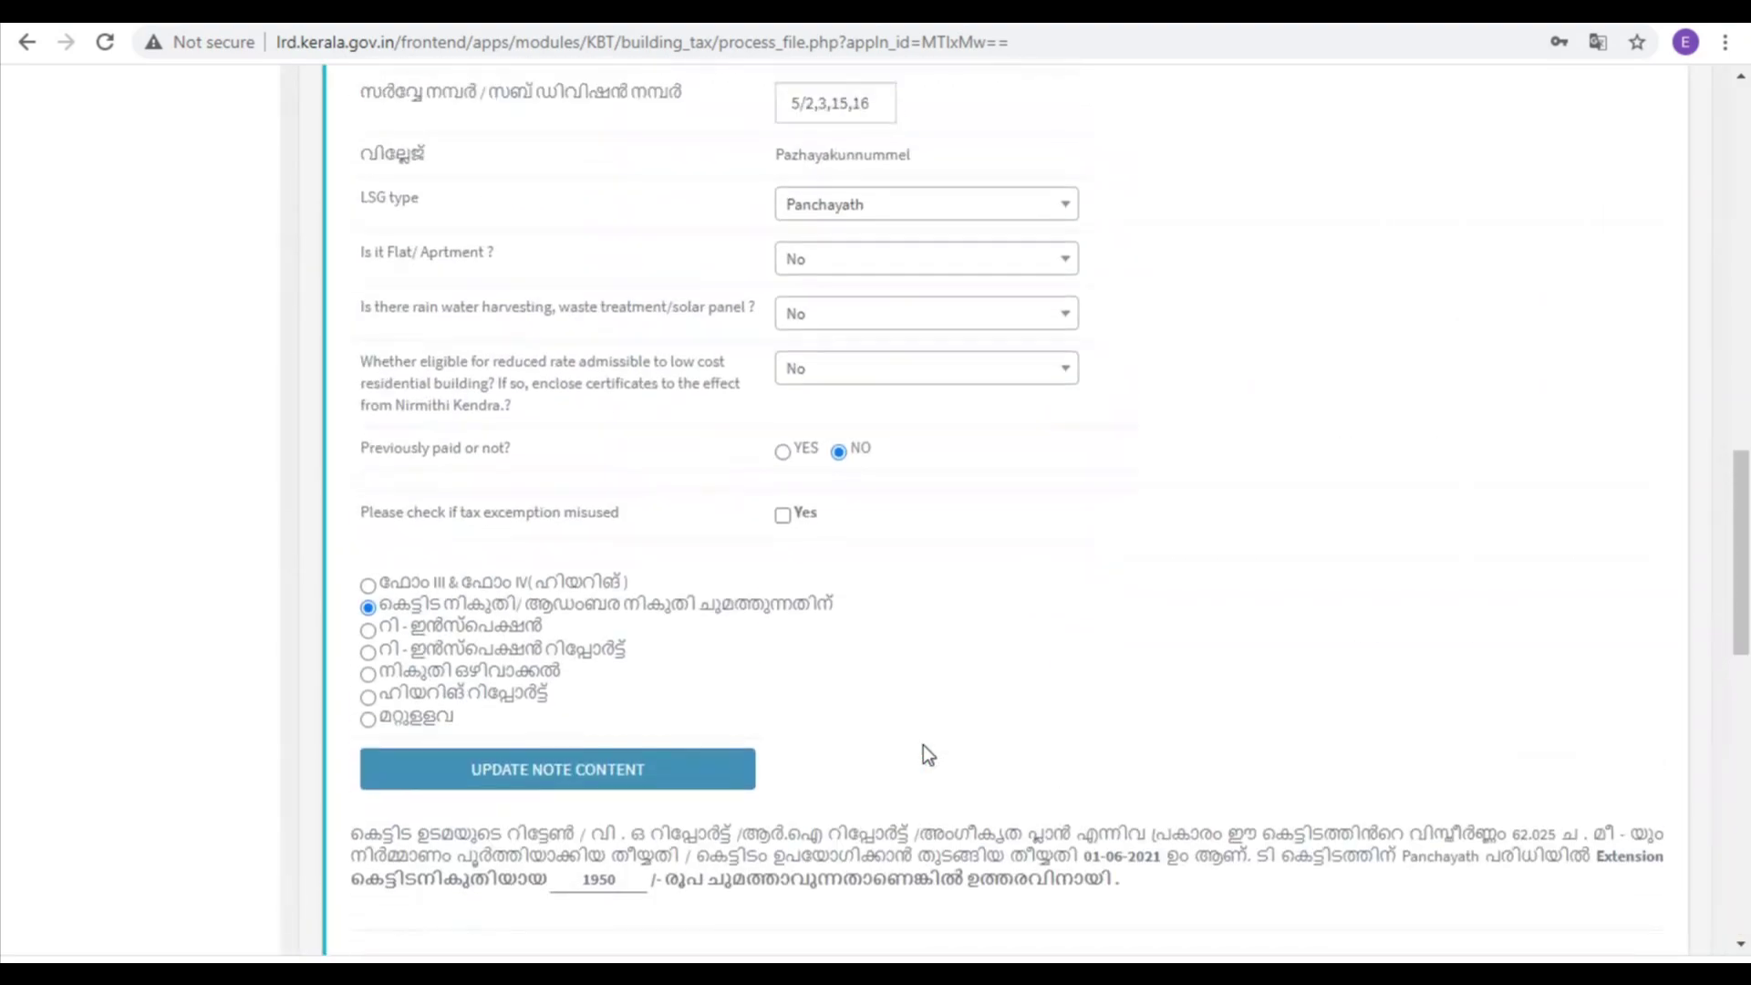
{"action": "scroll", "coordinate": [923, 746], "scroll_direction": "up", "scroll_amount": 15}
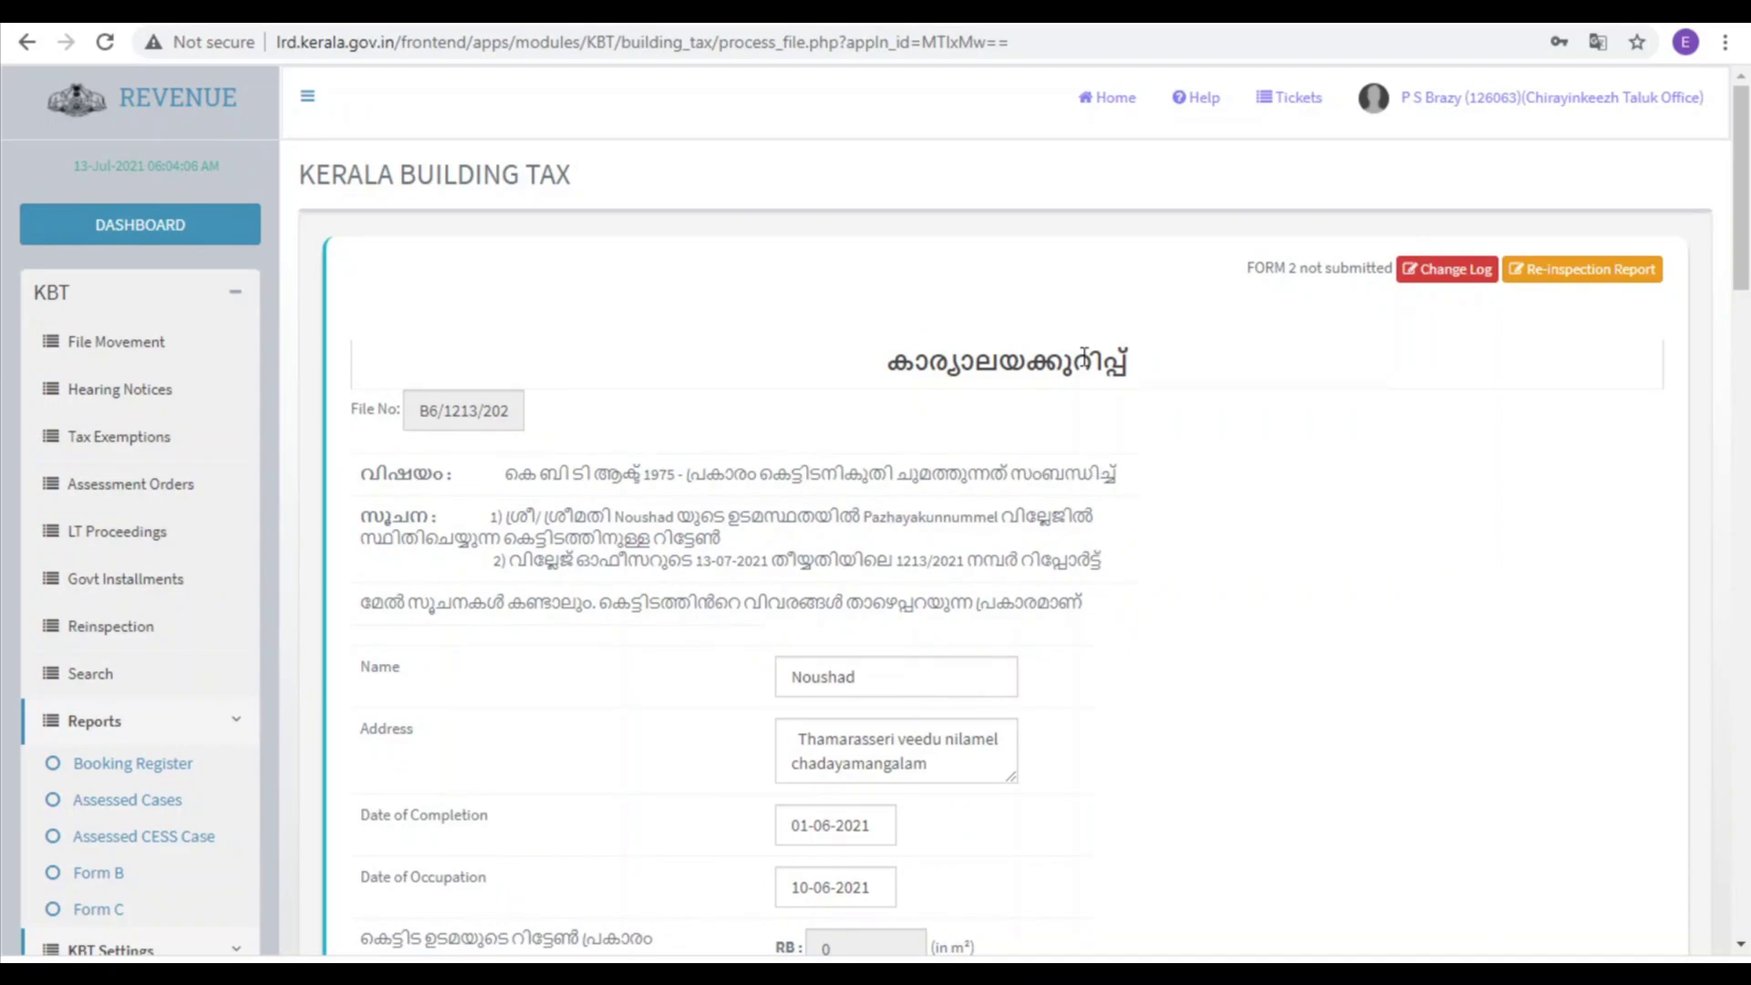
Step: Return to the Revenue Apps home page and reopen the KBT Kerala Building Tax dashboard
{"action": "left_click", "coordinate": [1108, 102]}
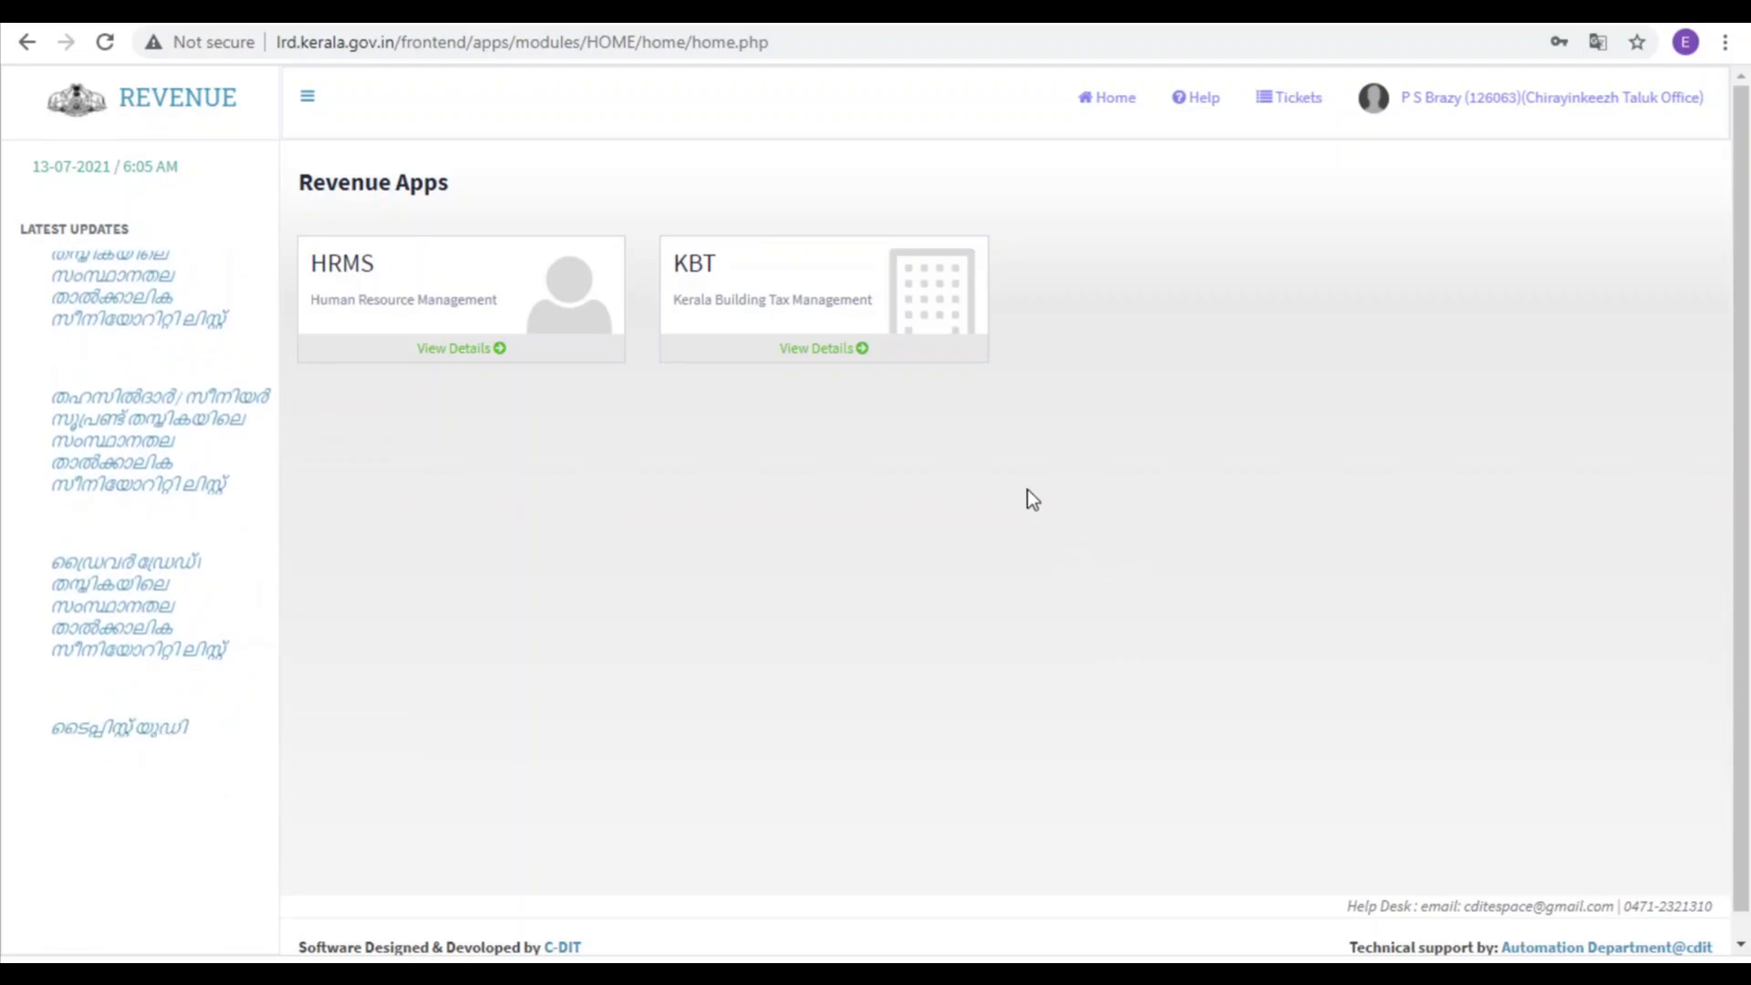
{"action": "left_click", "coordinate": [715, 266]}
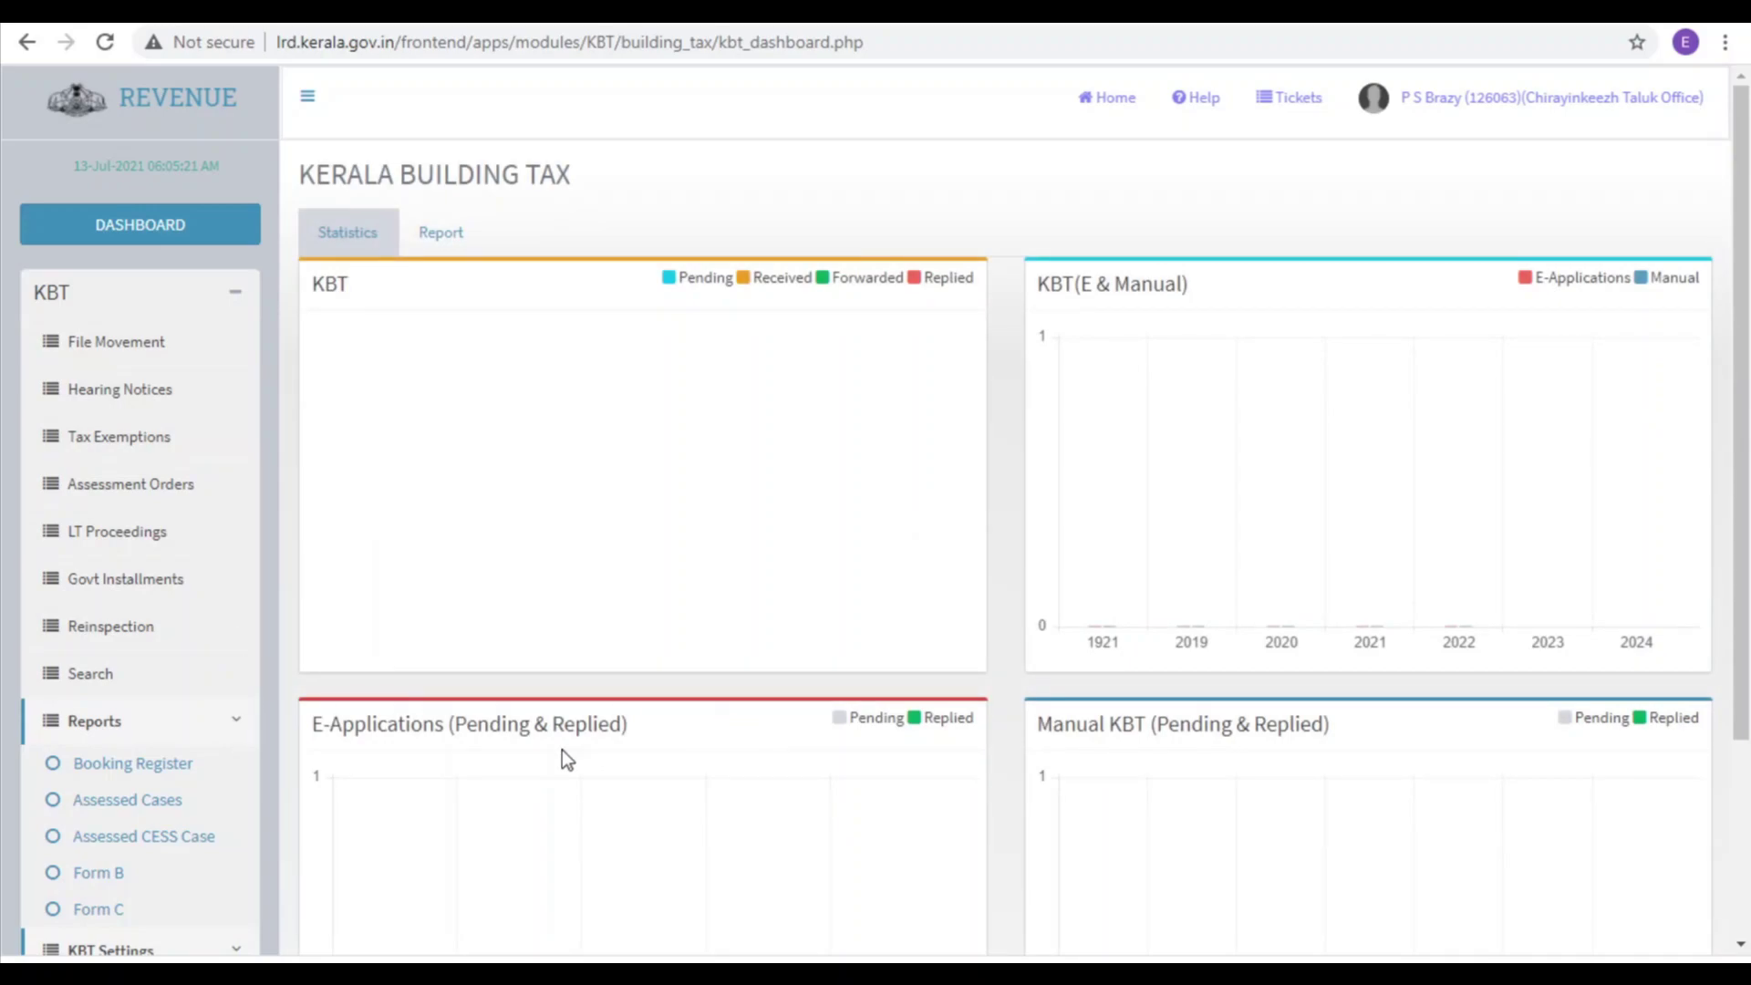
{"action": "scroll", "coordinate": [138, 735], "scroll_direction": "down", "scroll_amount": 3}
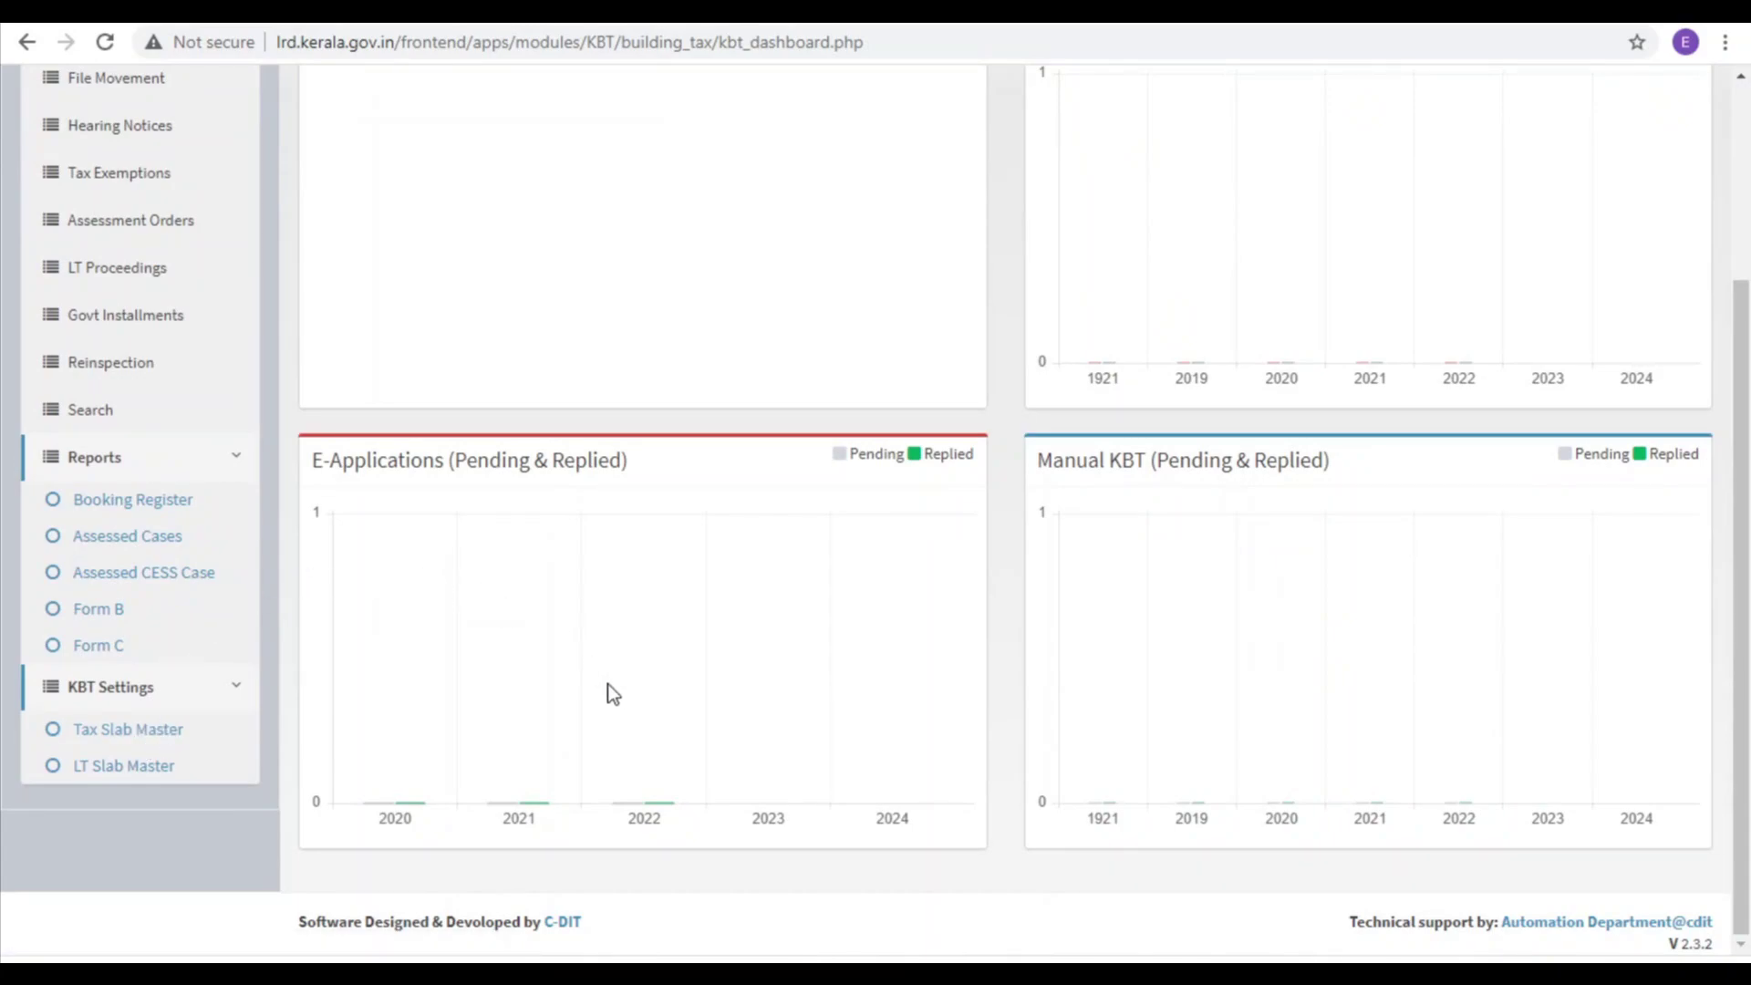
{"action": "scroll", "coordinate": [613, 694], "scroll_direction": "up", "scroll_amount": 3}
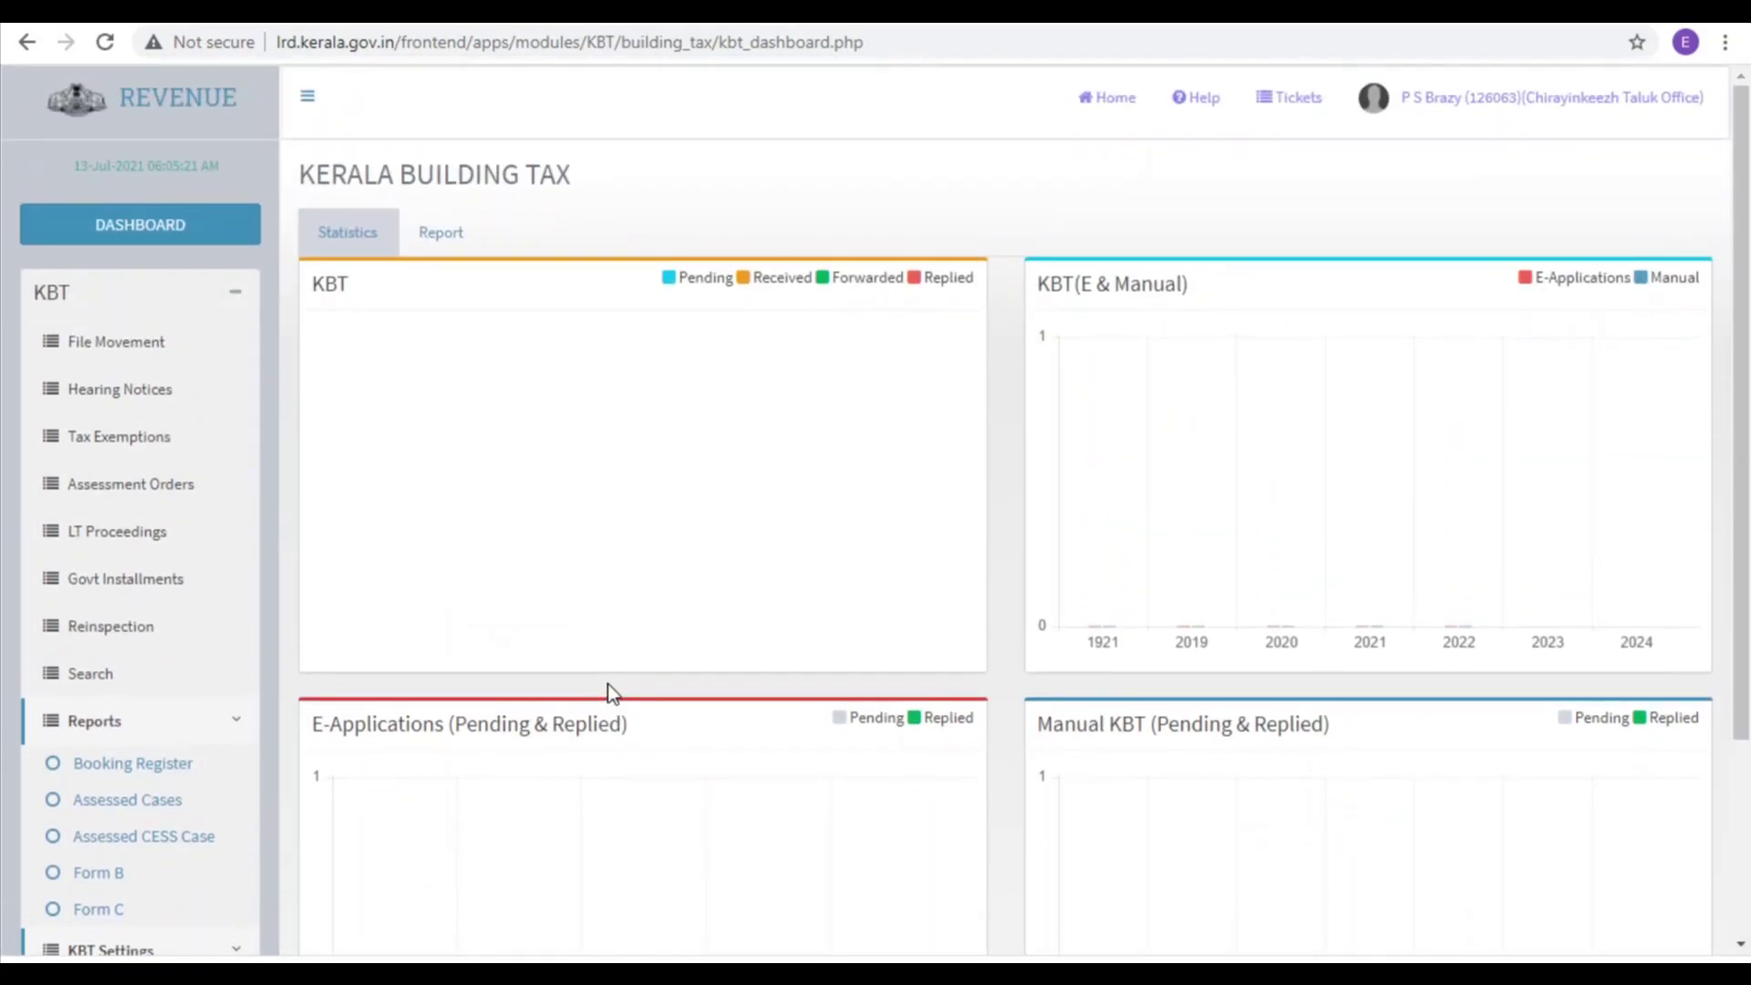